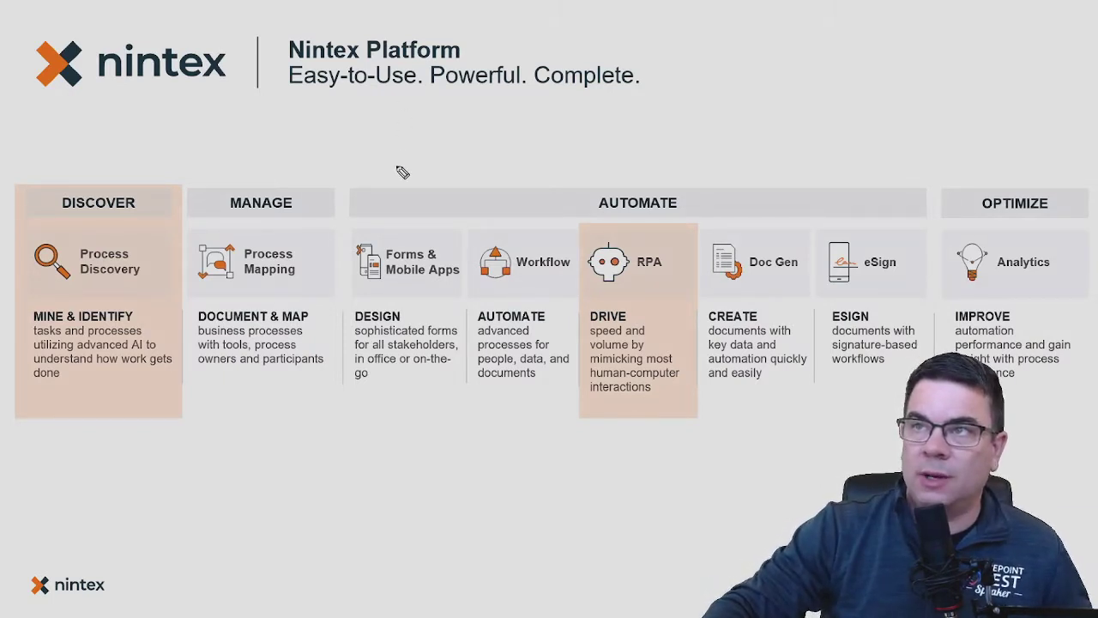
Tick the Forms & Mobile Apps, Workflow, Doc Gen and eSign pillars on the slide, then erase the ink.
mouse_move(396, 166)
left_mouse_down()
mouse_move(407, 182)
mouse_move(438, 137)
left_mouse_up()
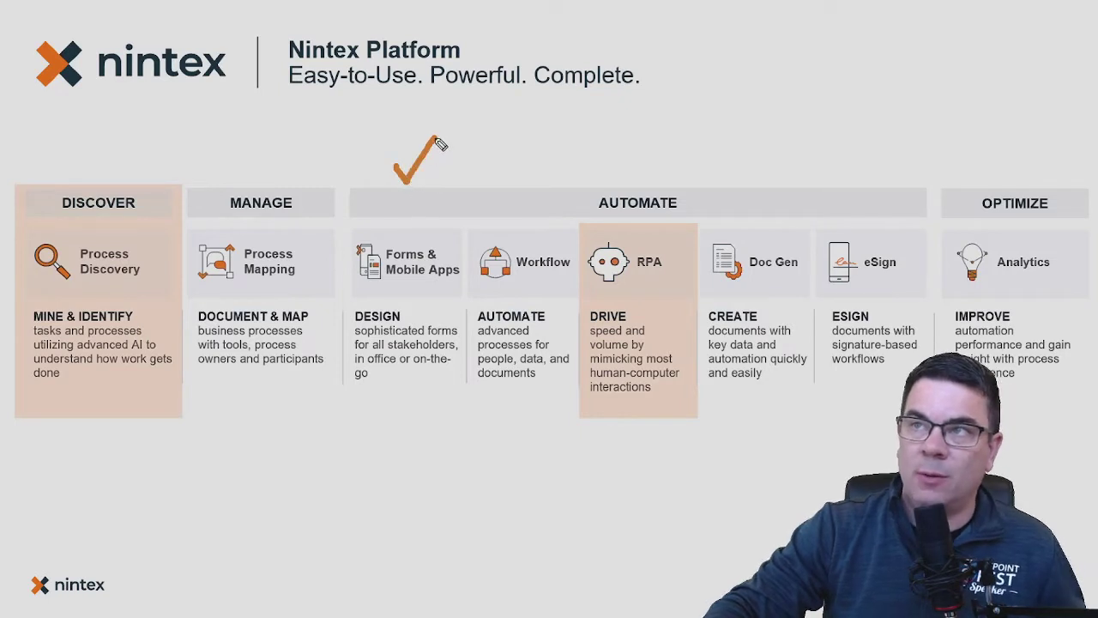
mouse_move(505, 168)
left_mouse_down()
mouse_move(515, 177)
mouse_move(546, 139)
left_mouse_up()
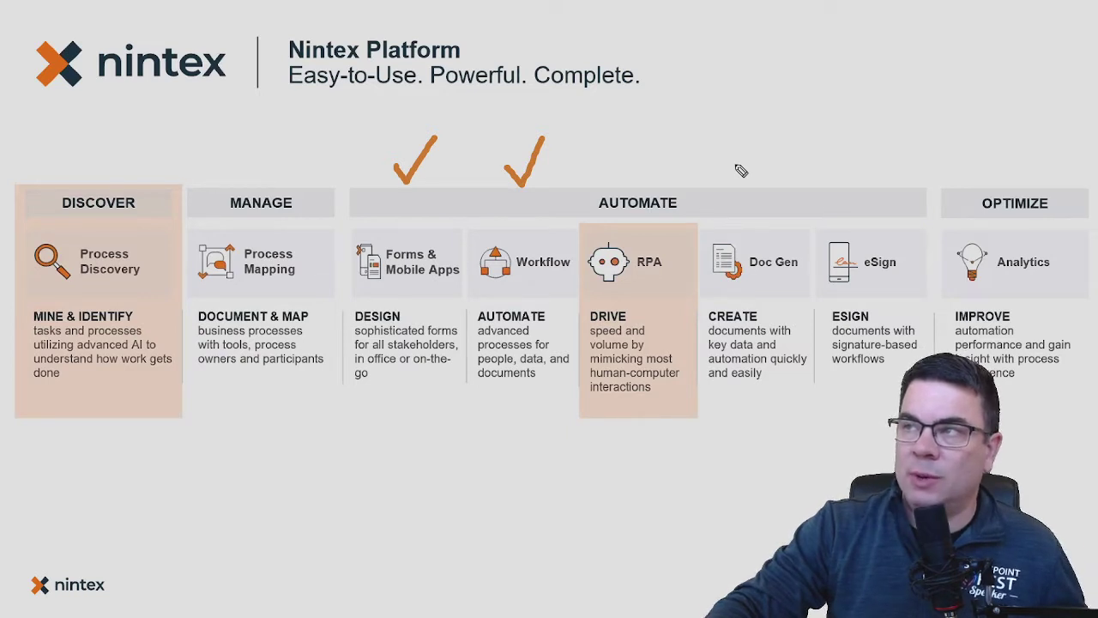
mouse_move(735, 166)
left_mouse_down()
mouse_move(747, 179)
mouse_move(789, 113)
left_mouse_up()
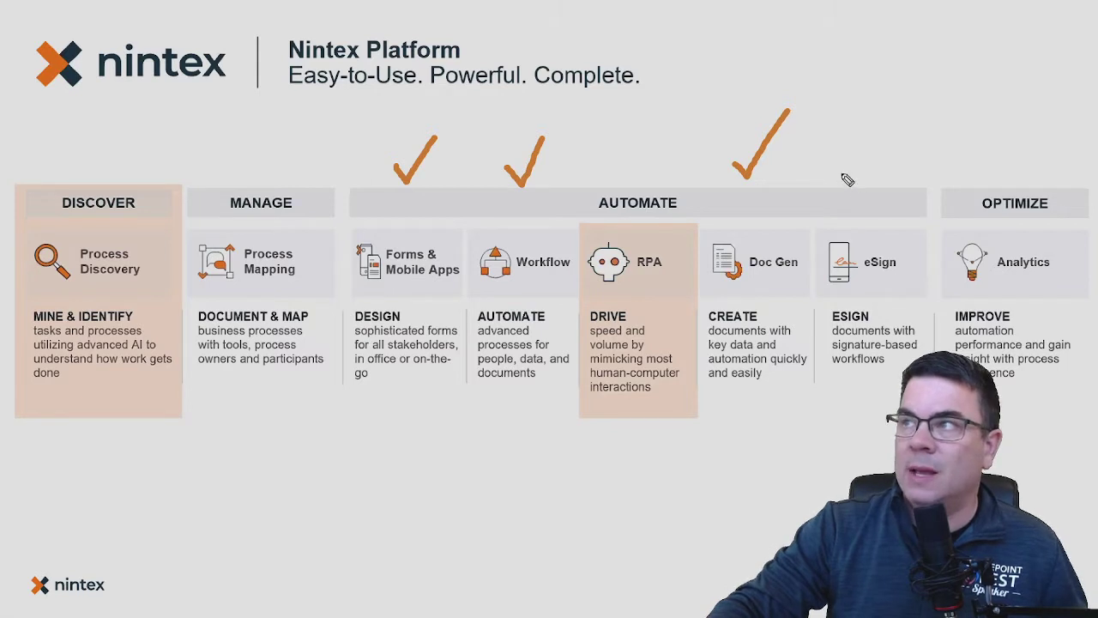
left_click_drag(841, 169, 904, 131)
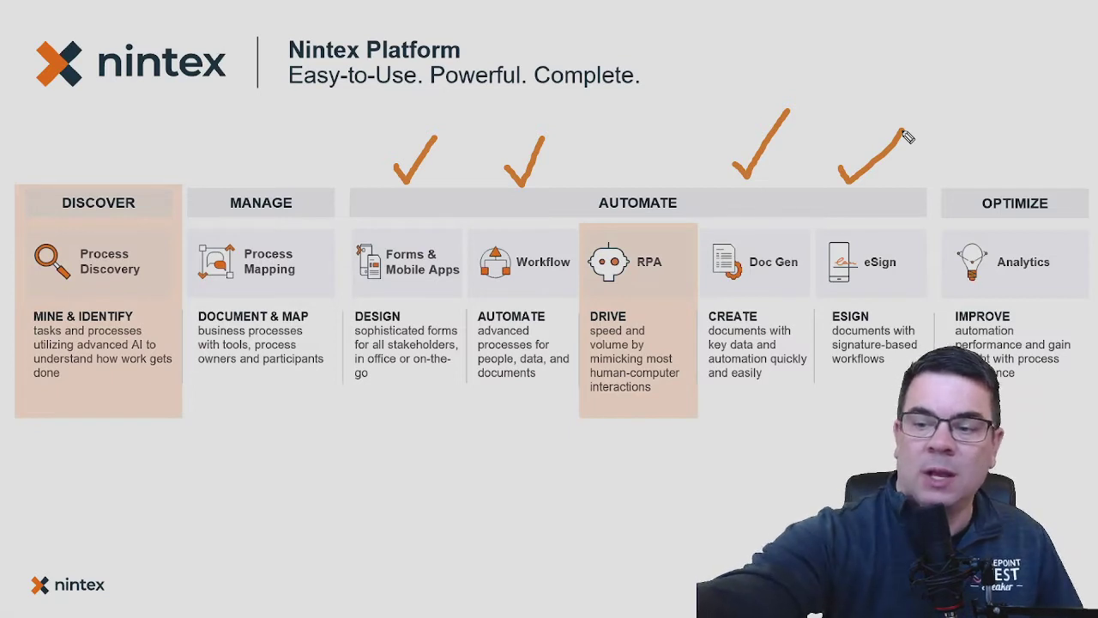
key("e")
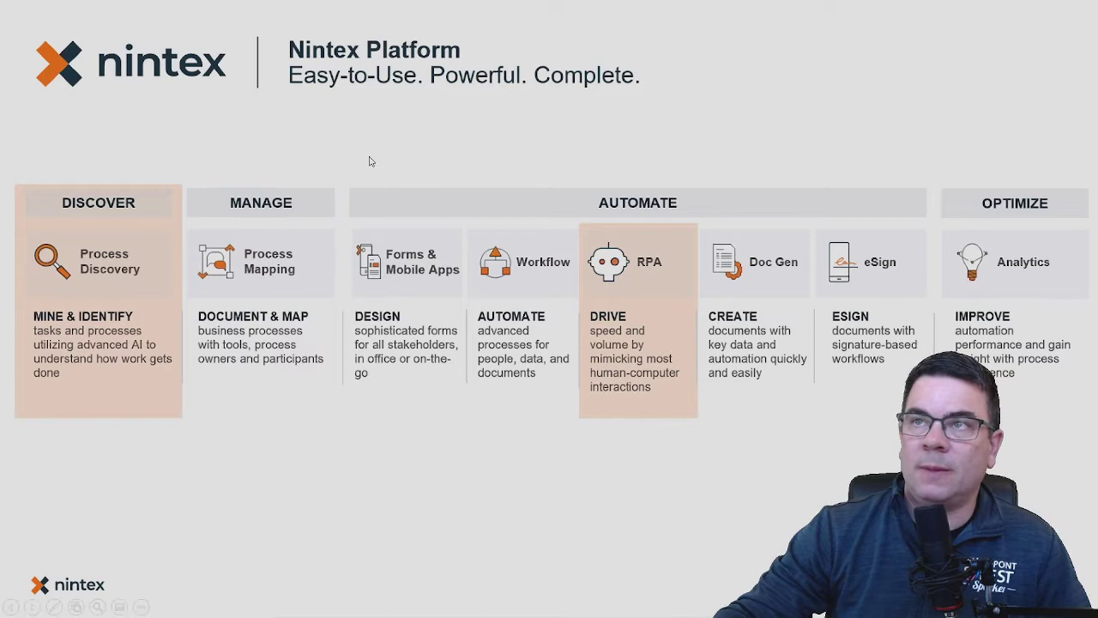
On the PPP form, choose S-Corp as the legal organization type and enter the business phone number.
key("alt+Tab")
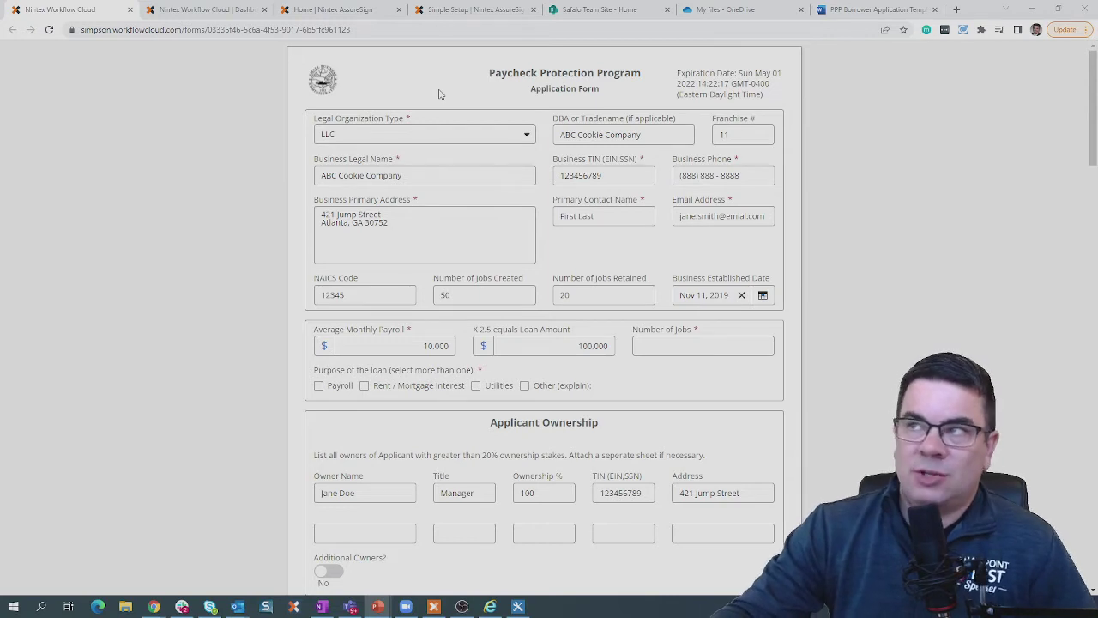
left_click(442, 137)
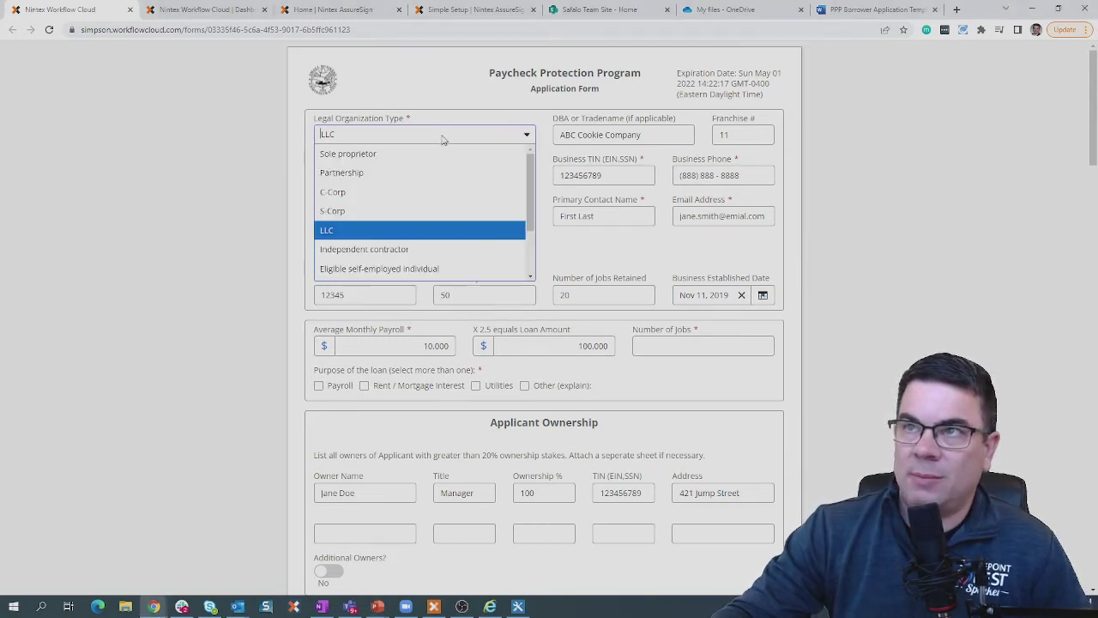
left_click(408, 210)
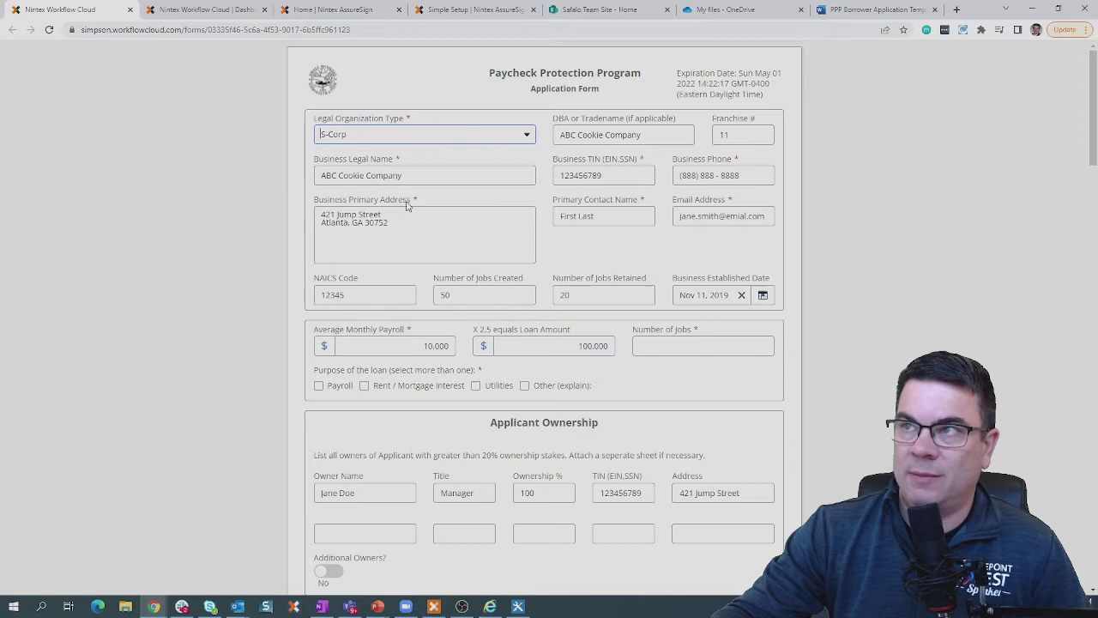
key("Tab")
key("Tab")
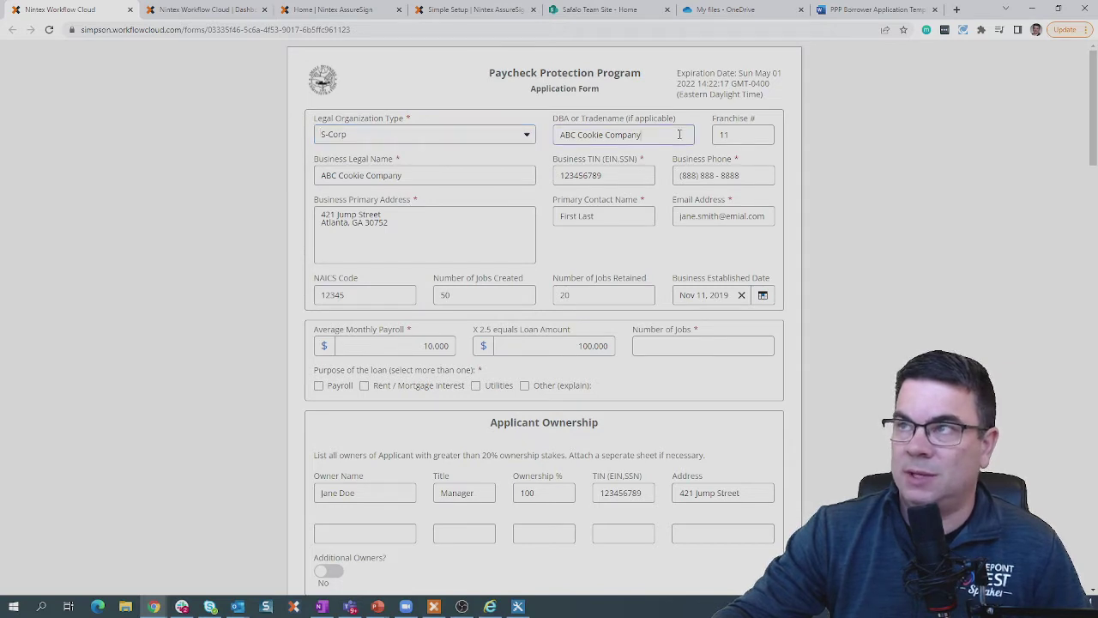
key("Tab")
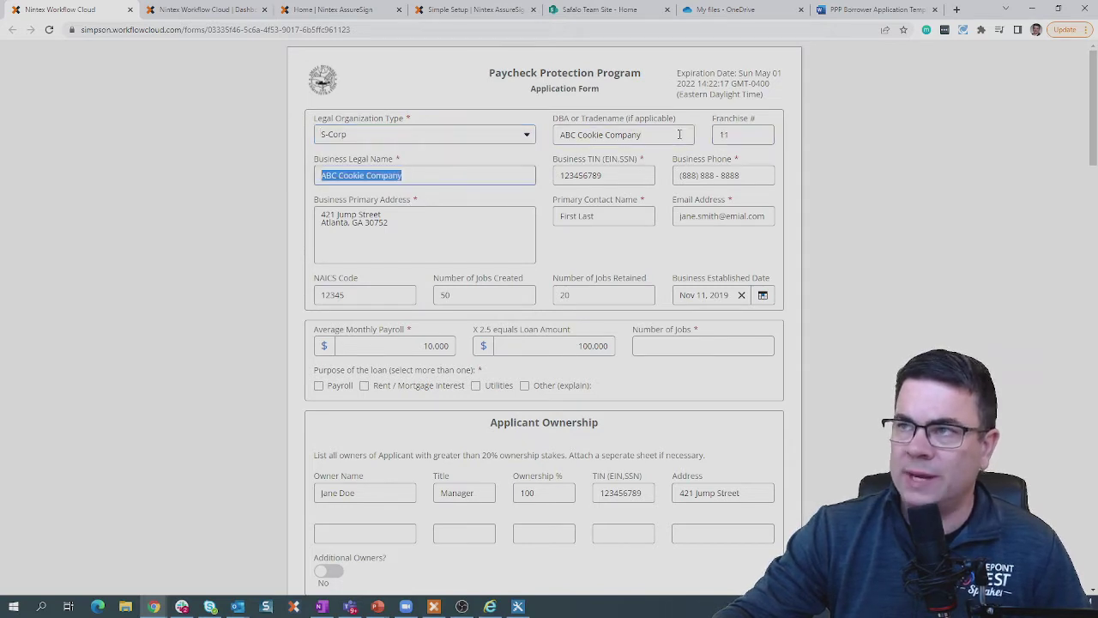
key("Tab")
key("Tab")
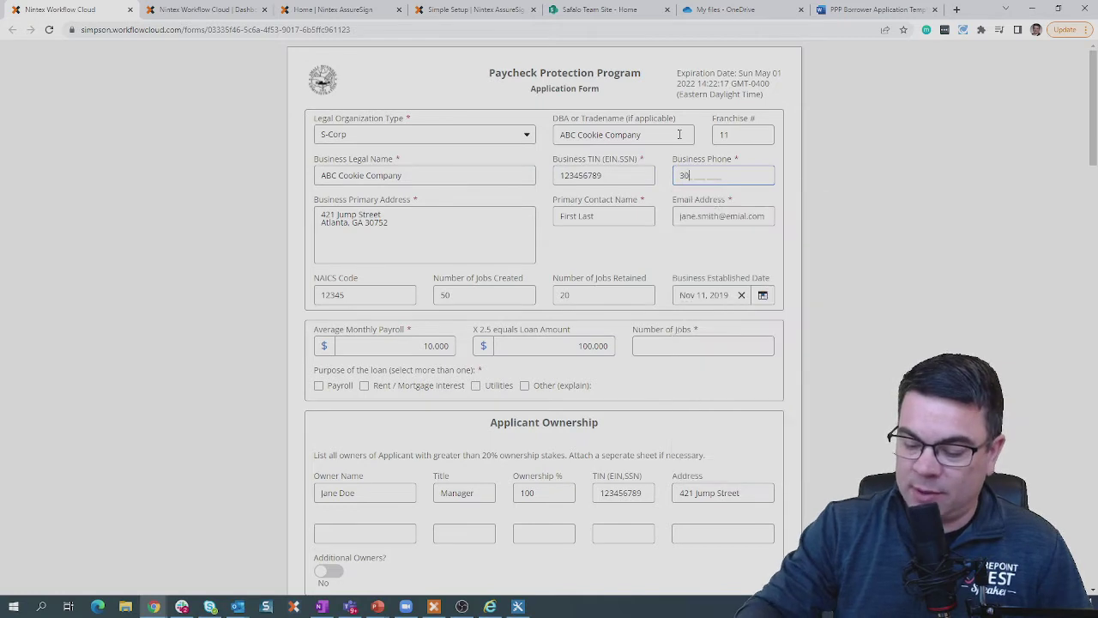
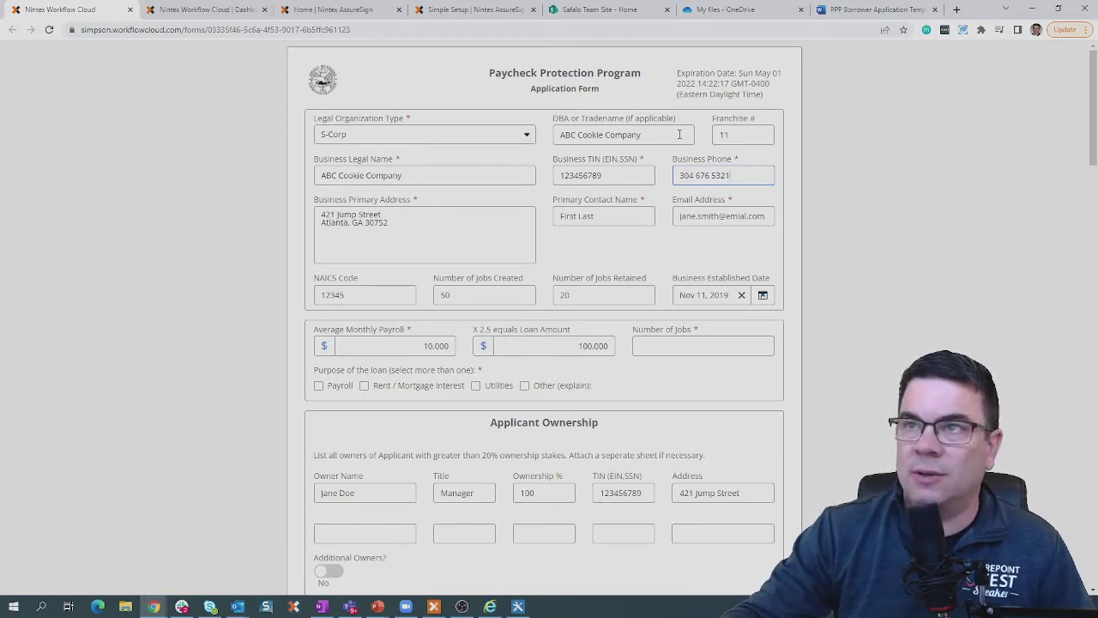
Fill in the contact's name and e-mail address, and enter 50 as the number of jobs.
key("Tab")
key("Tab")
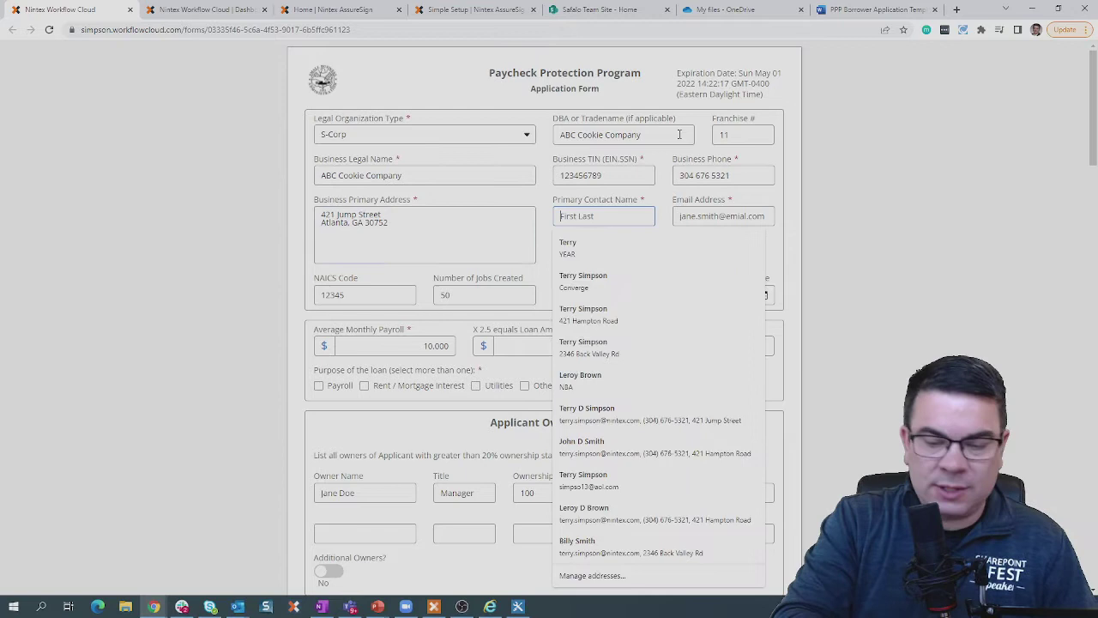
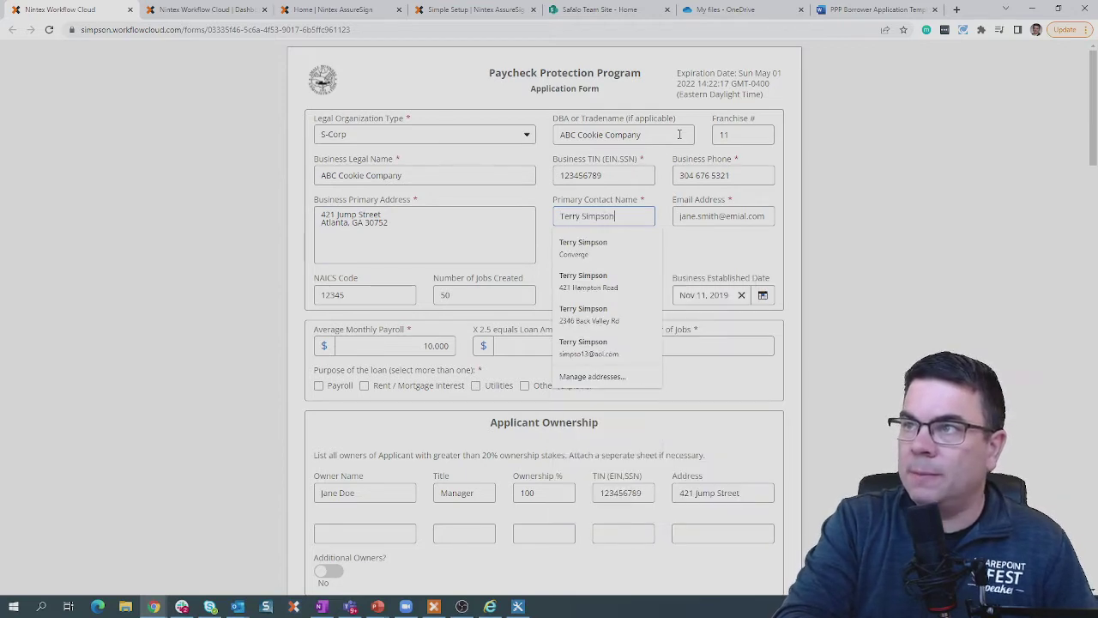
key("Tab")
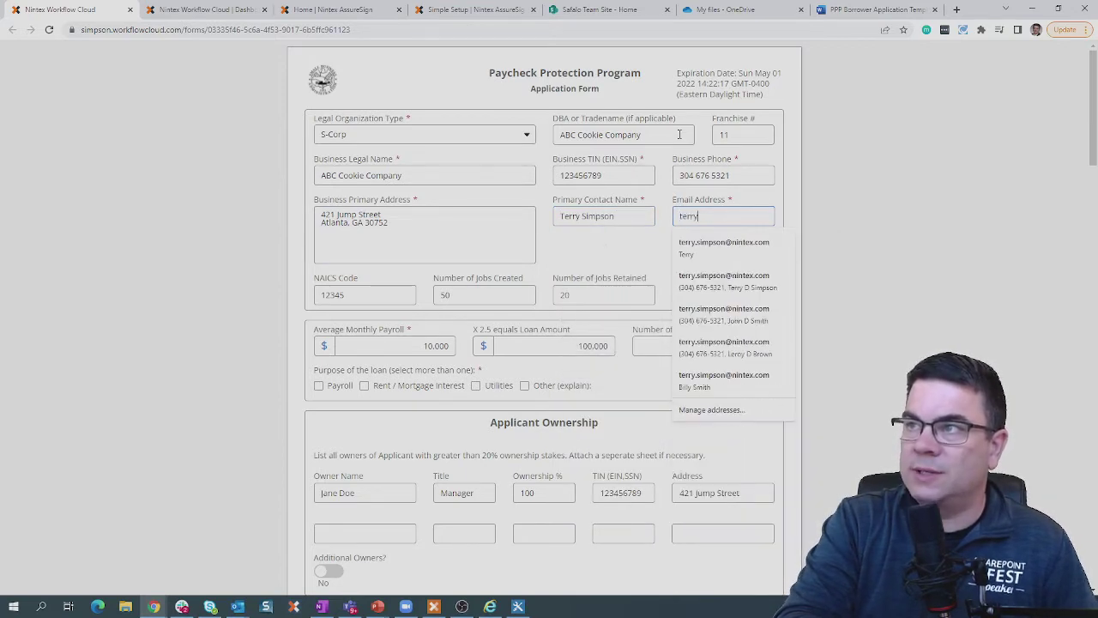
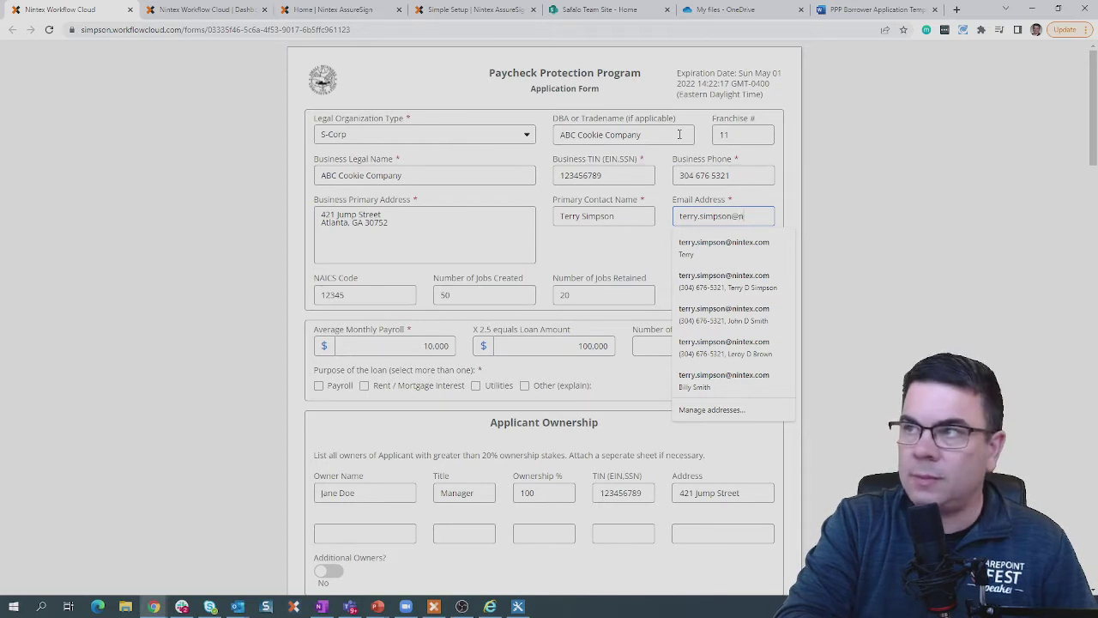
key("Tab")
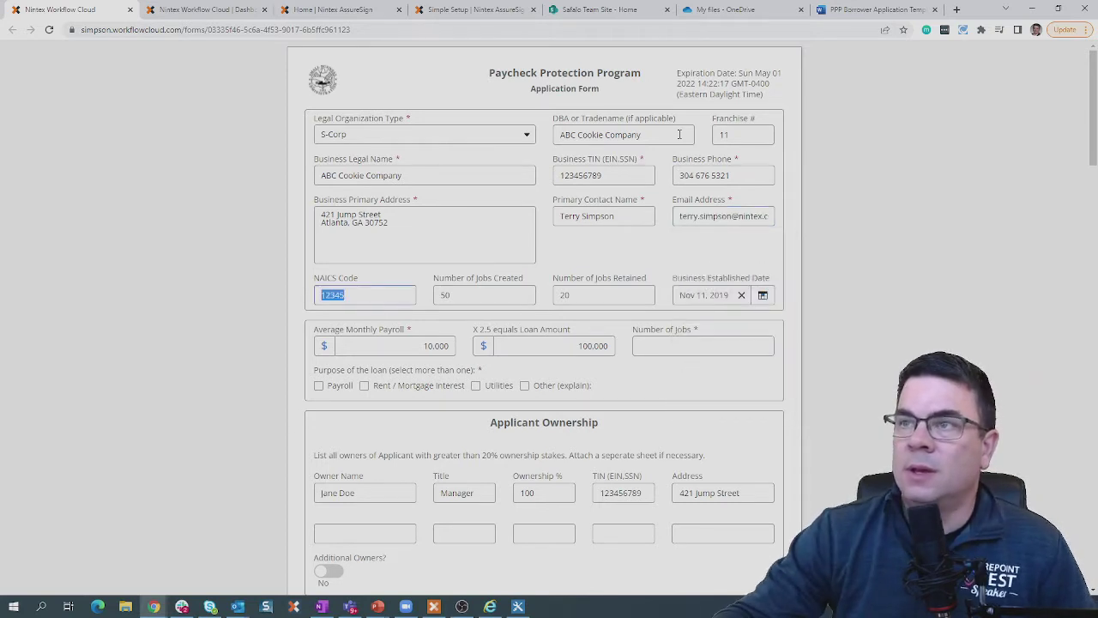
key("Tab")
key("Tab")
key("Tab")
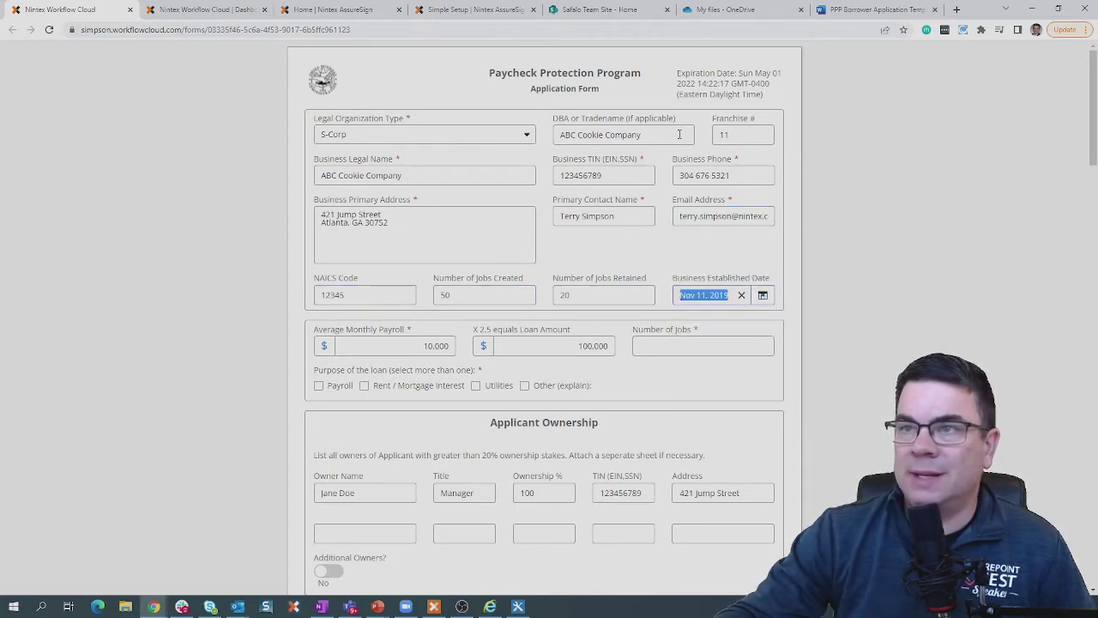
key("Tab")
key("Tab")
key("Tab")
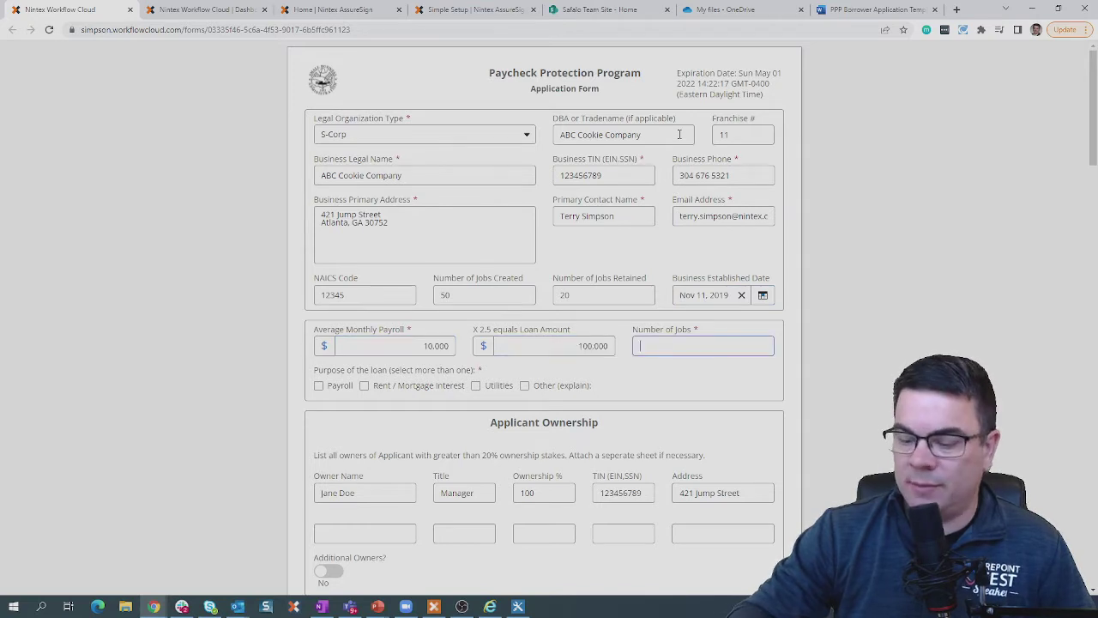
type("50")
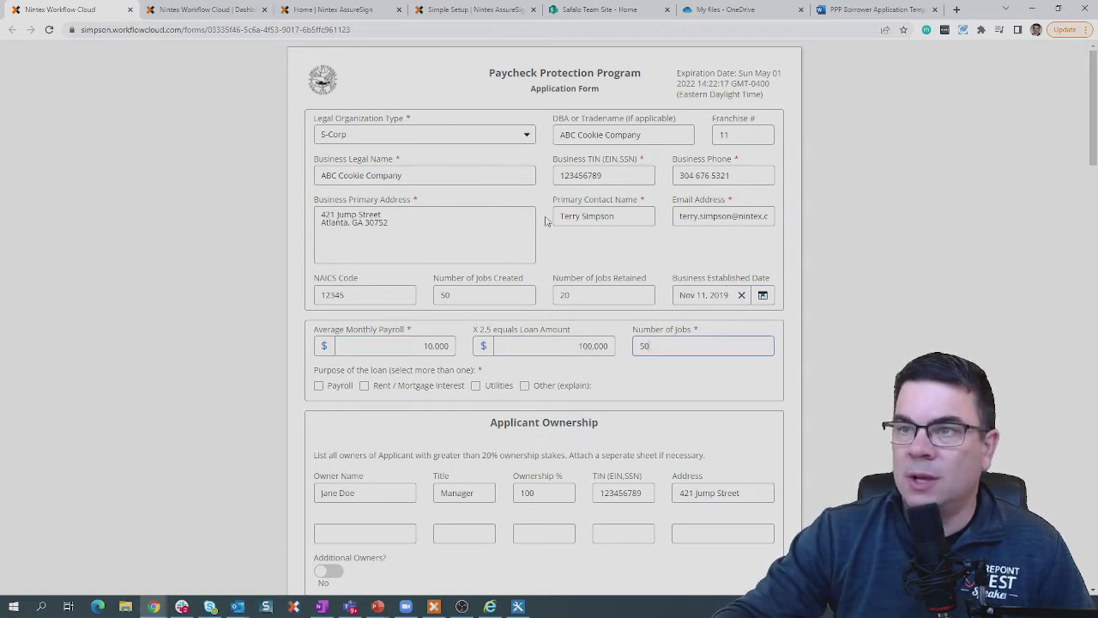
Mark Payroll as a loan purpose and leave additional owners set to No.
left_click(319, 387)
scroll(544, 311, "down", 2)
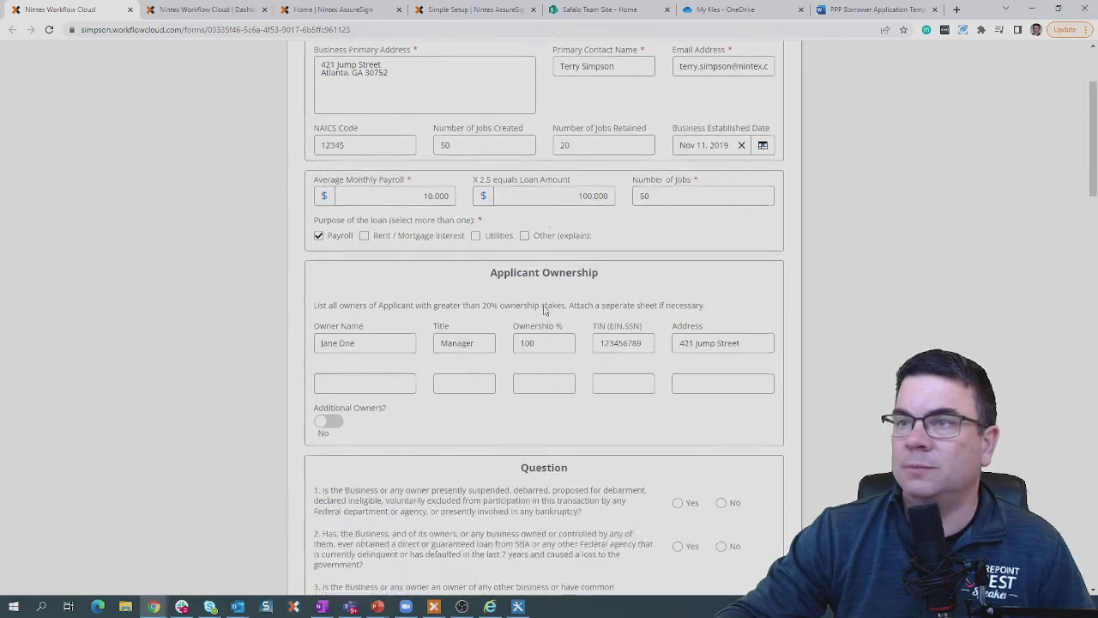
scroll(544, 310, "down", 1)
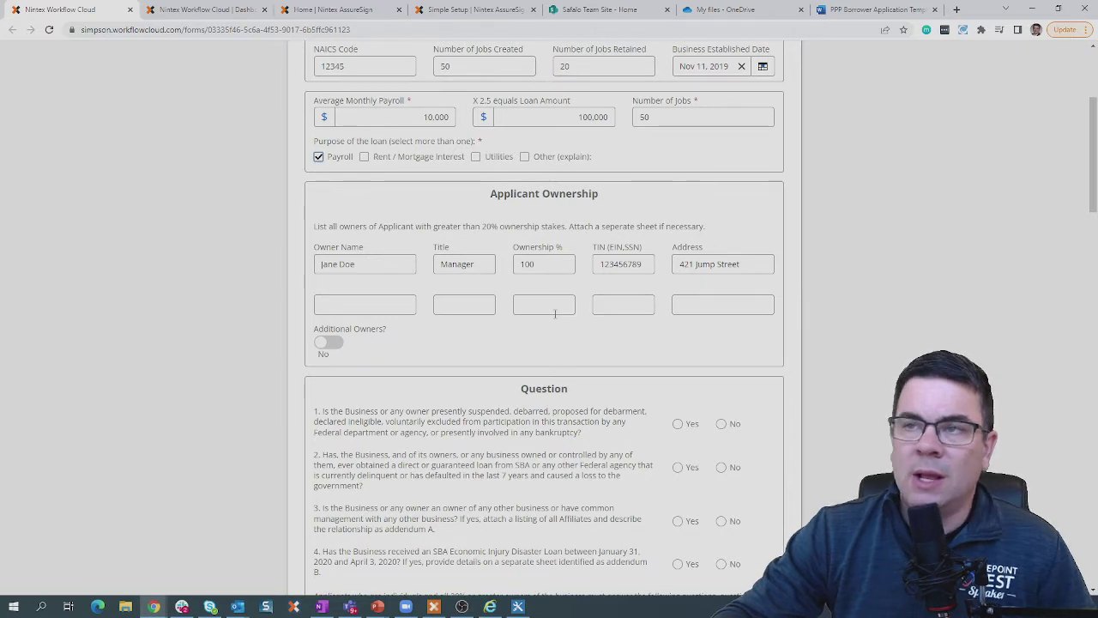
scroll(359, 291, "down", 1)
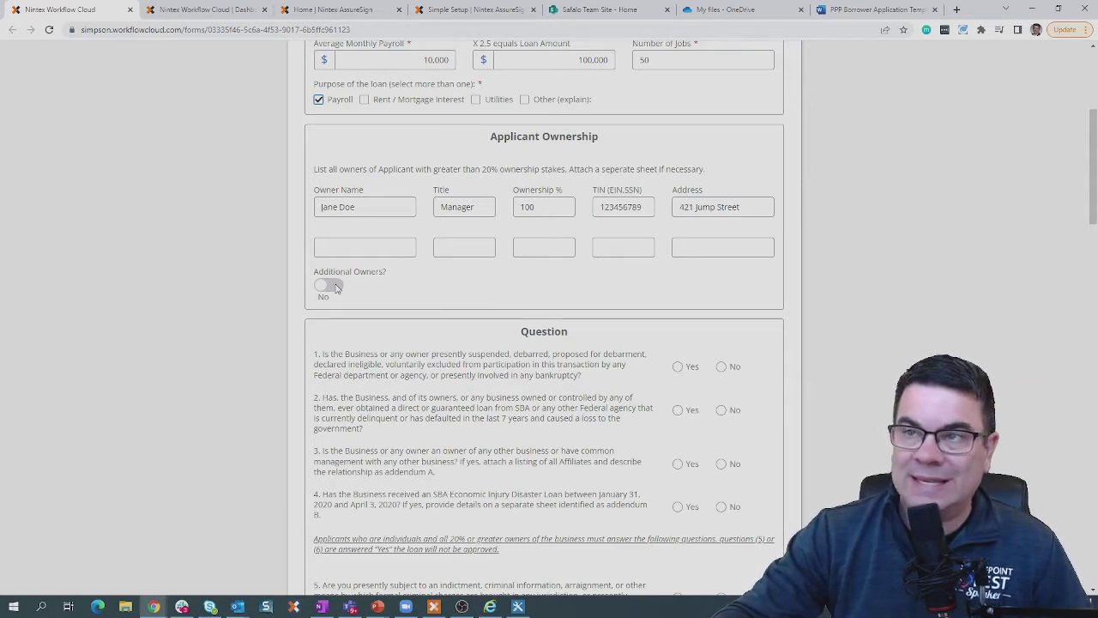
left_click(330, 286)
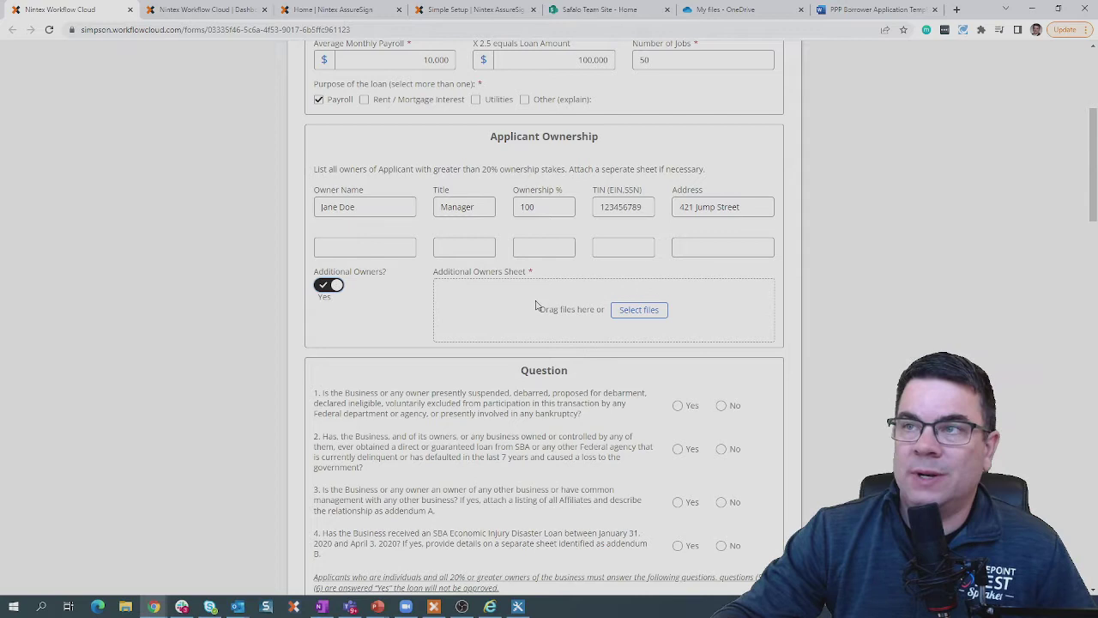
left_click(625, 312)
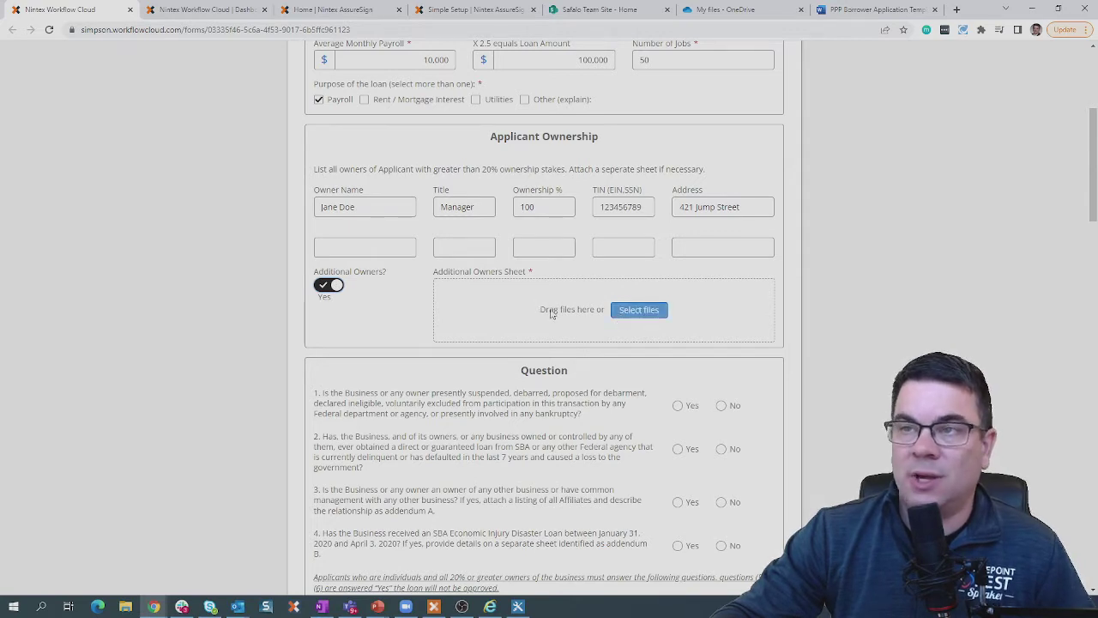
left_click(331, 286)
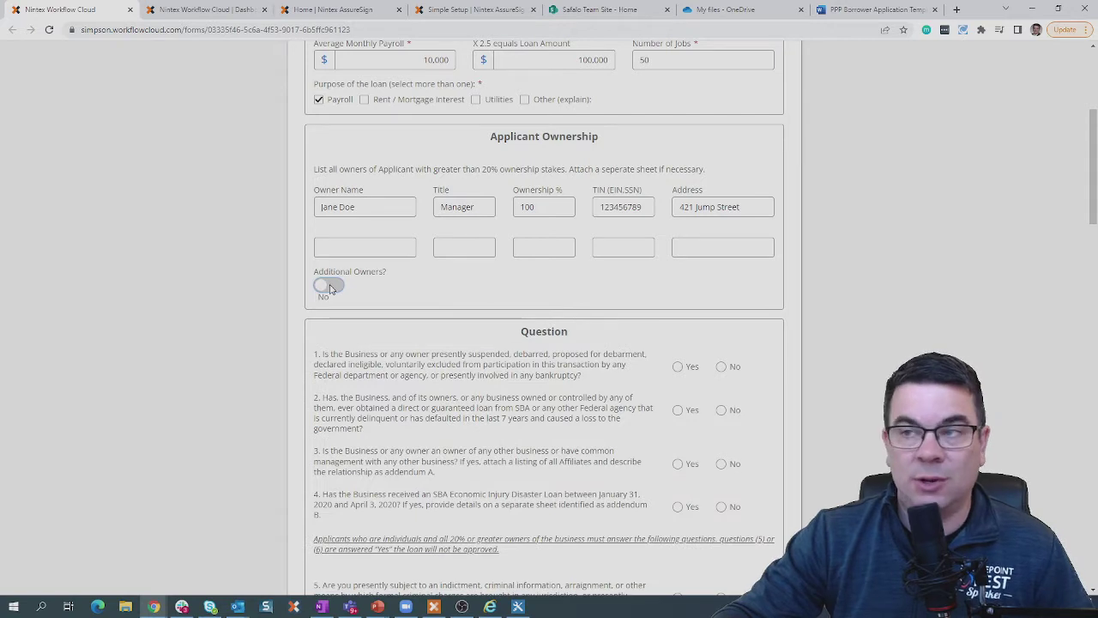
Answer Yes to questions 1–4 and No to questions 5–8, ending at the form's bottom.
scroll(726, 311, "down", 2)
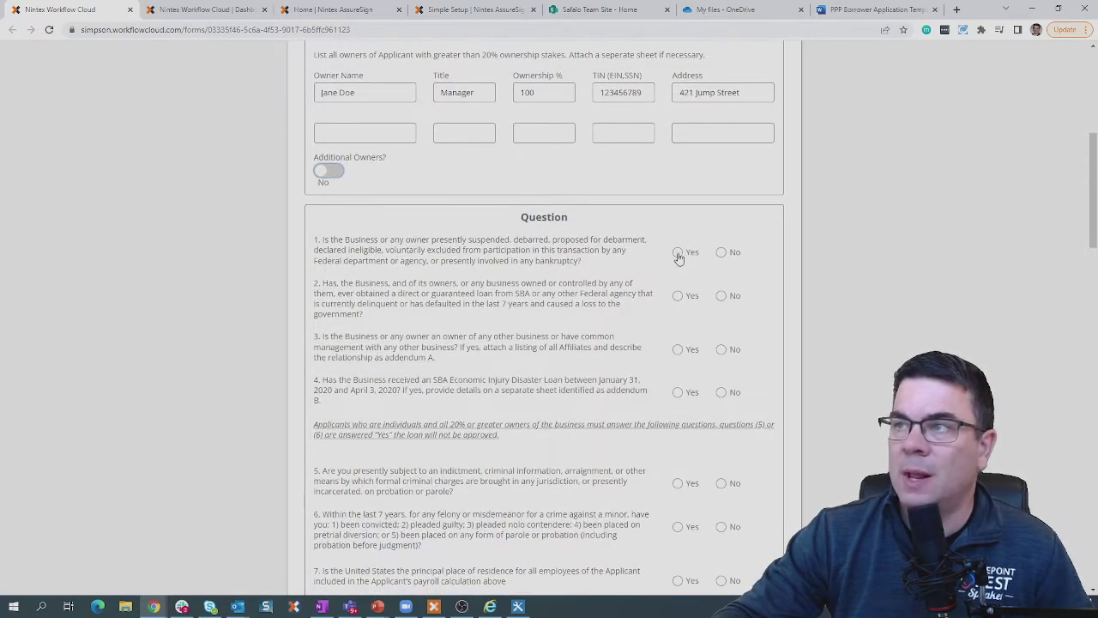
left_click(678, 253)
left_click(678, 295)
left_click(678, 349)
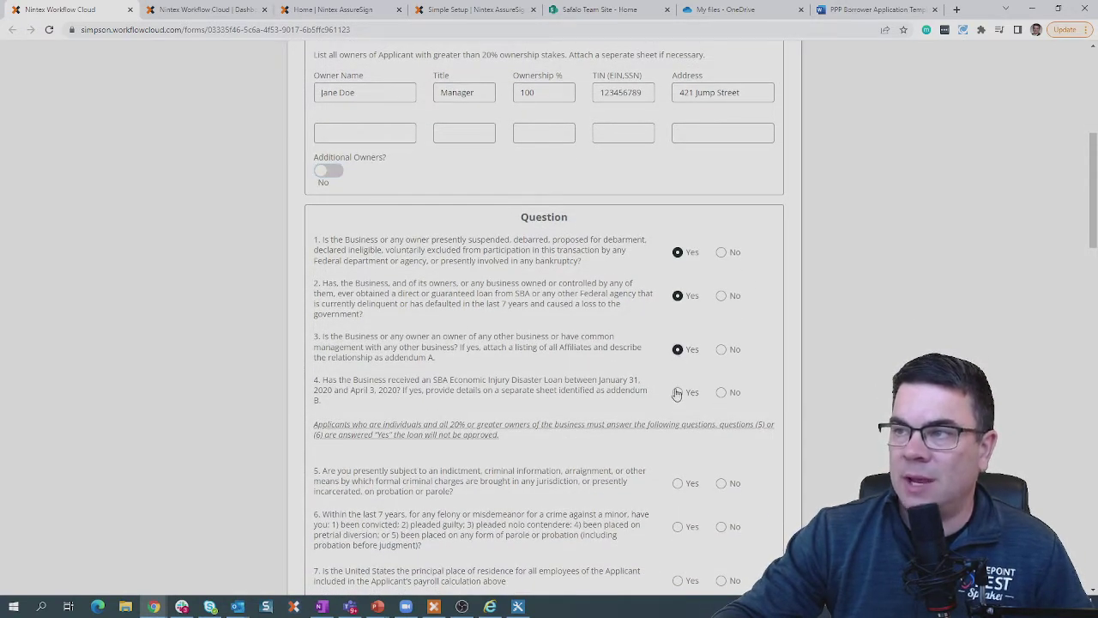
left_click(682, 393)
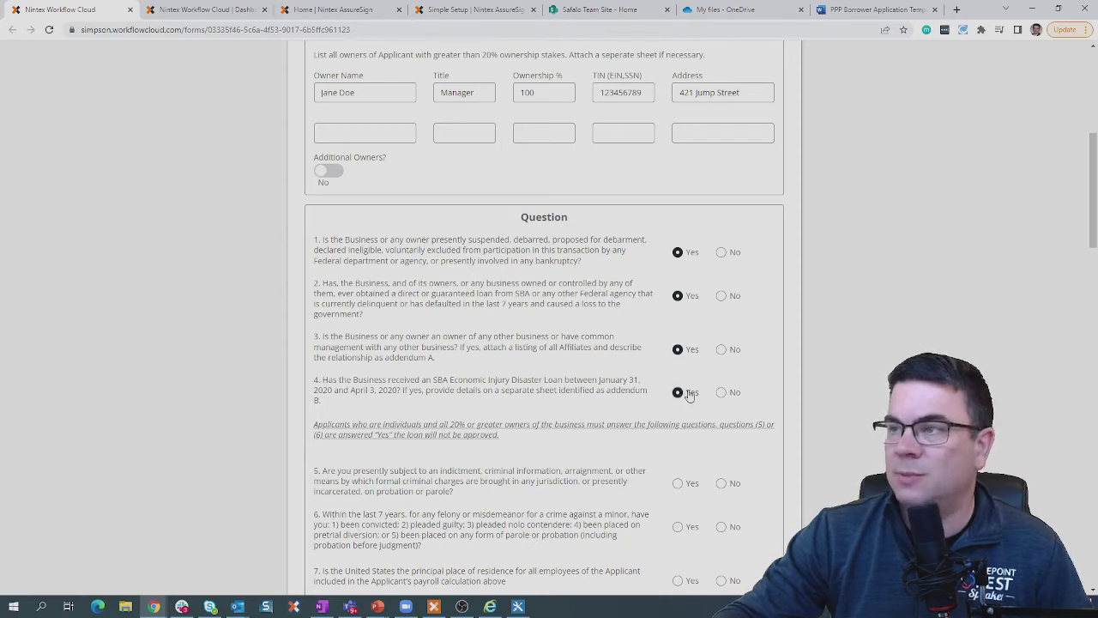
scroll(689, 395, "down", 3)
left_click(722, 312)
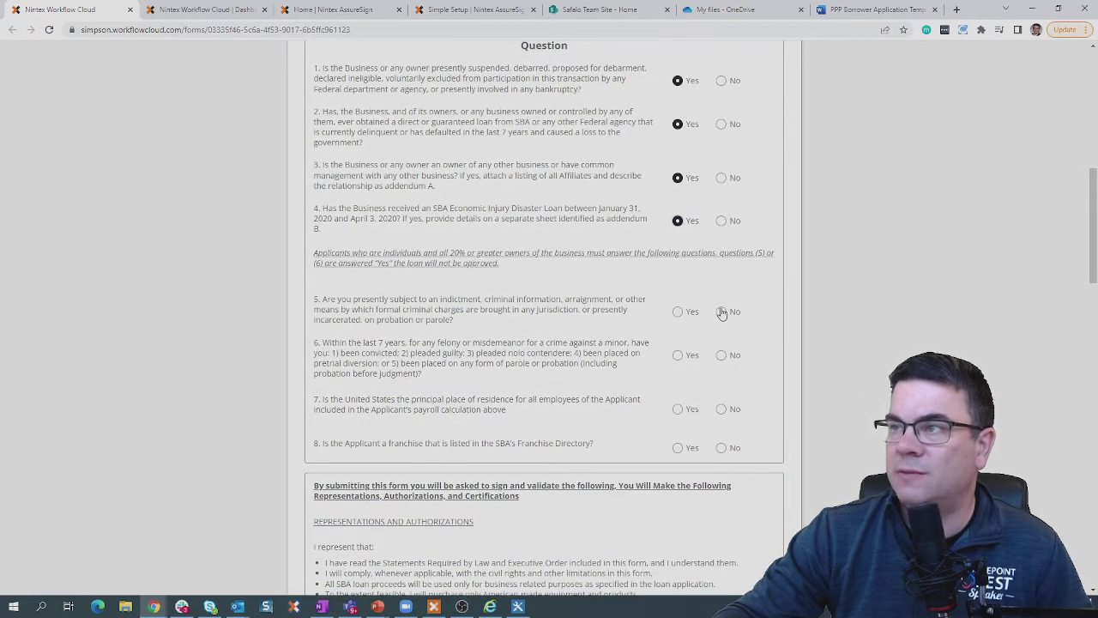
left_click(720, 355)
left_click(721, 409)
left_click(721, 447)
scroll(733, 483, "down", 1)
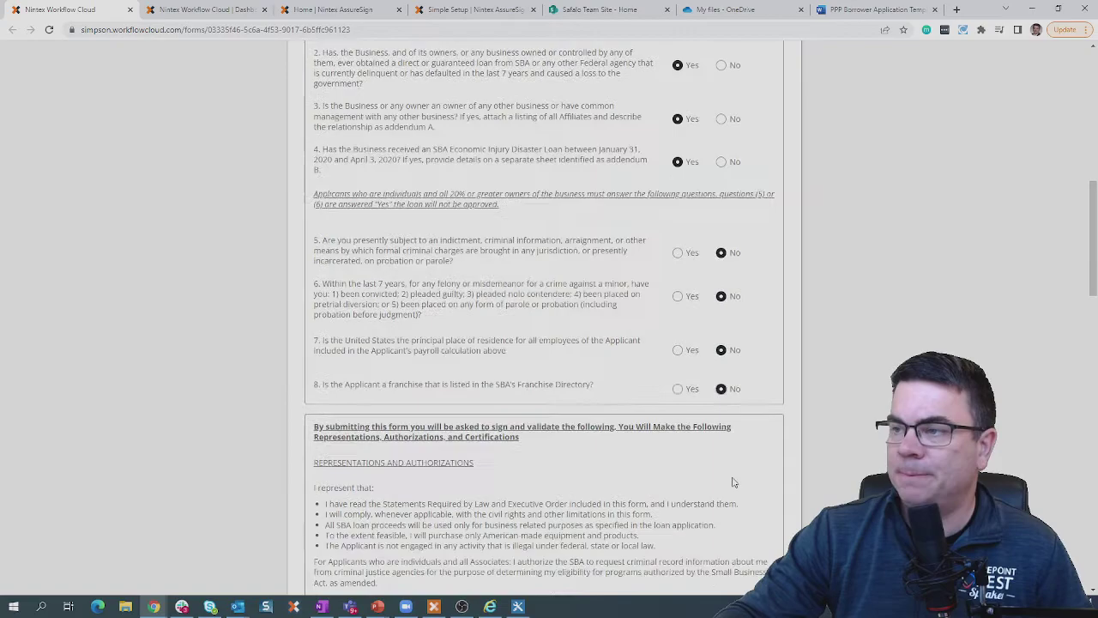
scroll(734, 482, "down", 20)
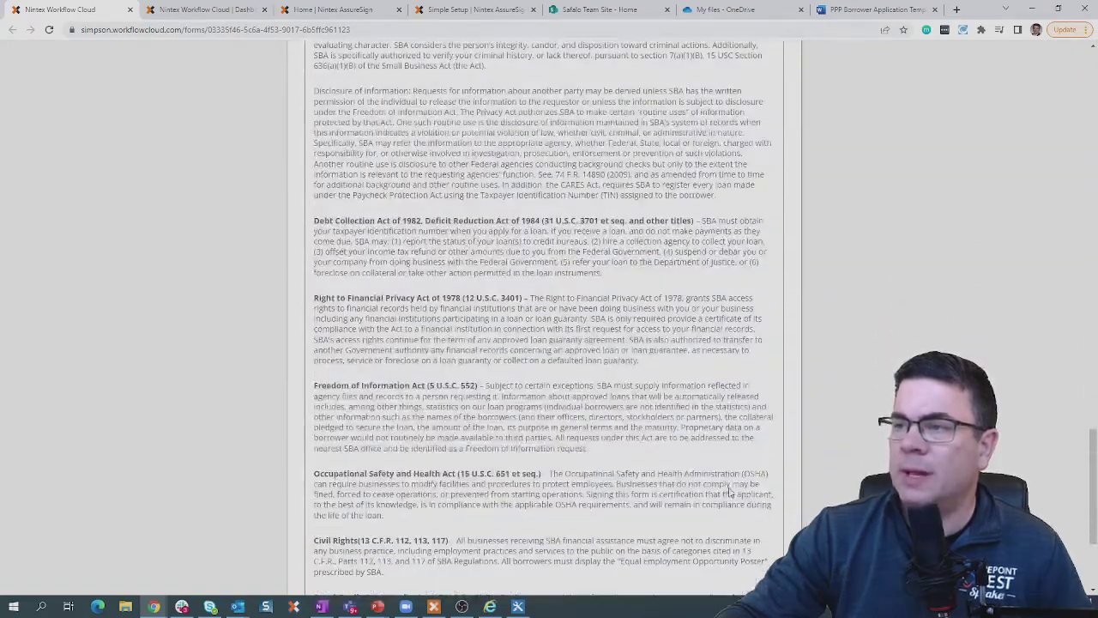
scroll(730, 492, "down", 3)
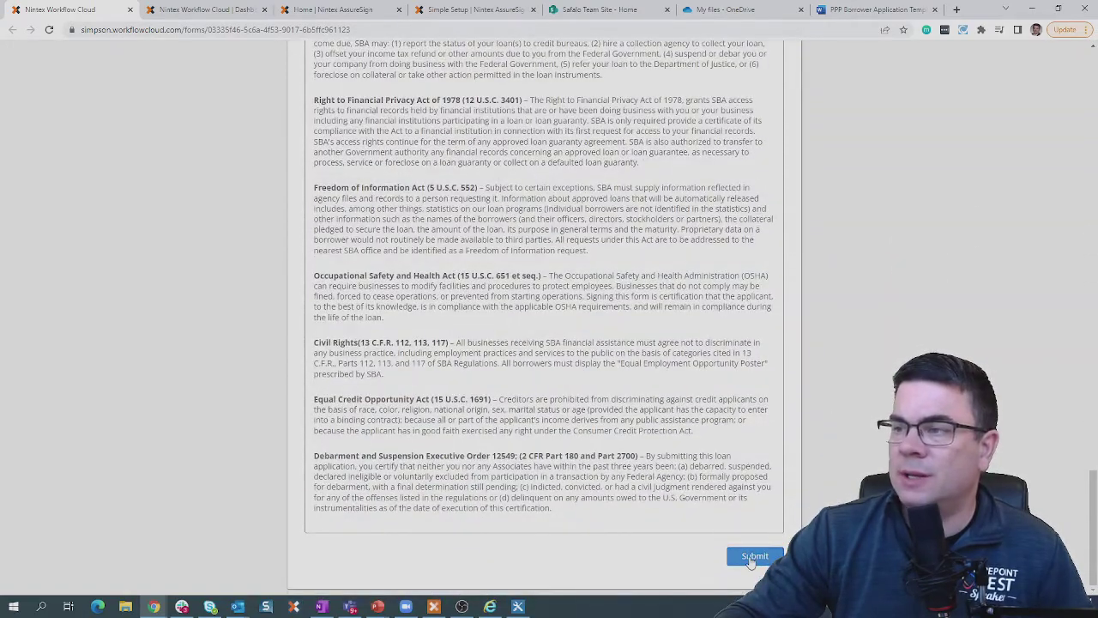
Submit the PPP application, then choose 'Click here to fill another form' for a new copy.
left_click(753, 557)
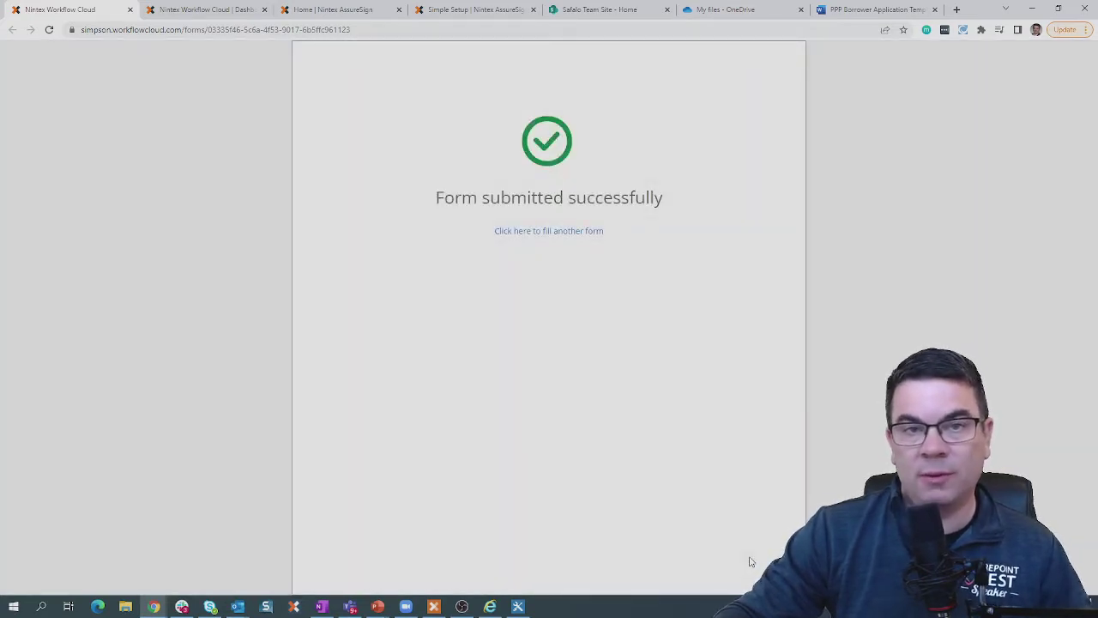
left_click(550, 230)
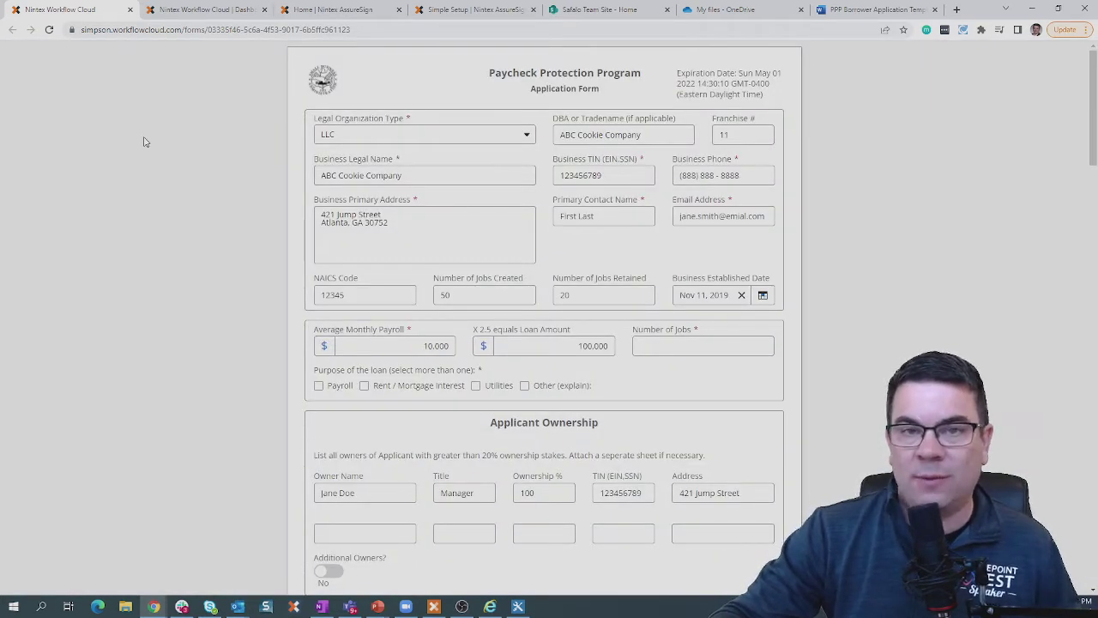
left_click(181, 31)
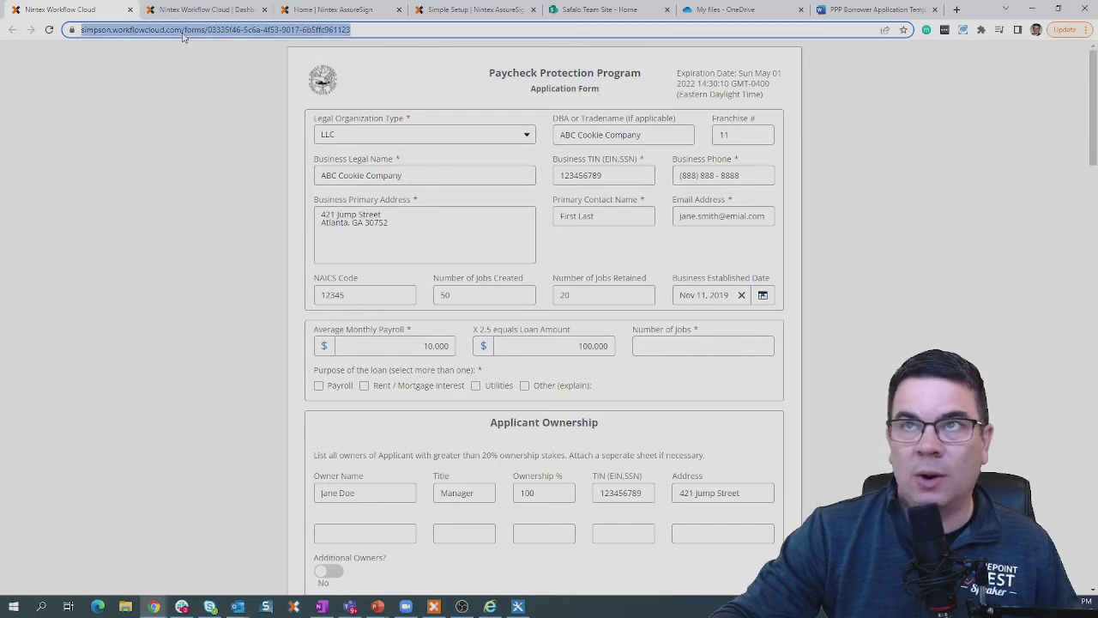
left_click(174, 129)
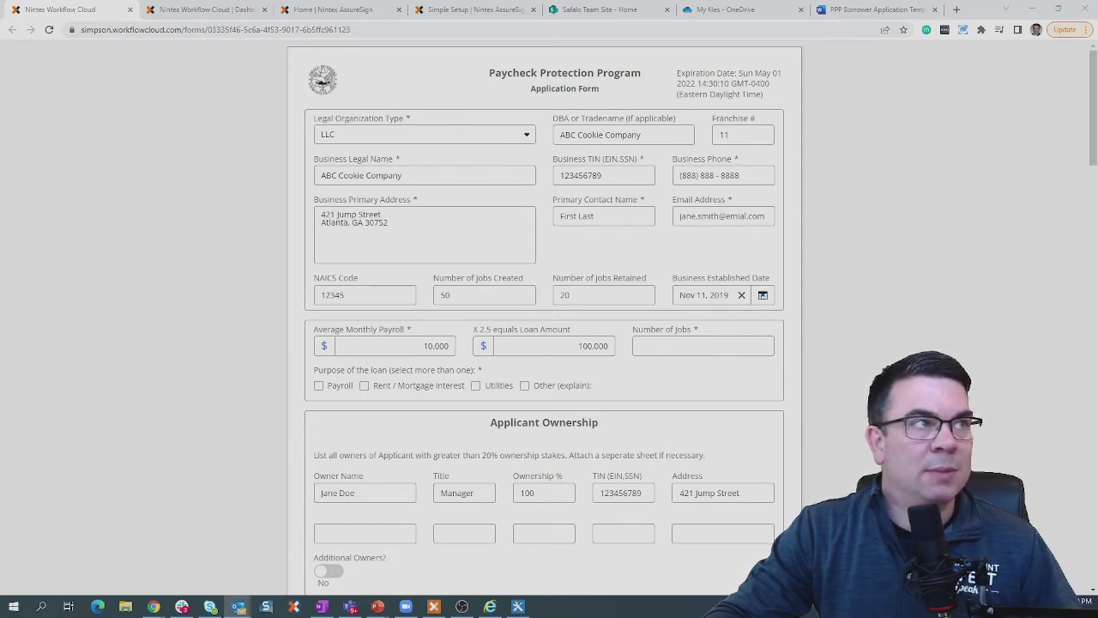
Bring the envelope notification e-mail into view and follow its Begin Signing link.
left_click_drag(2, 214, 435, 98)
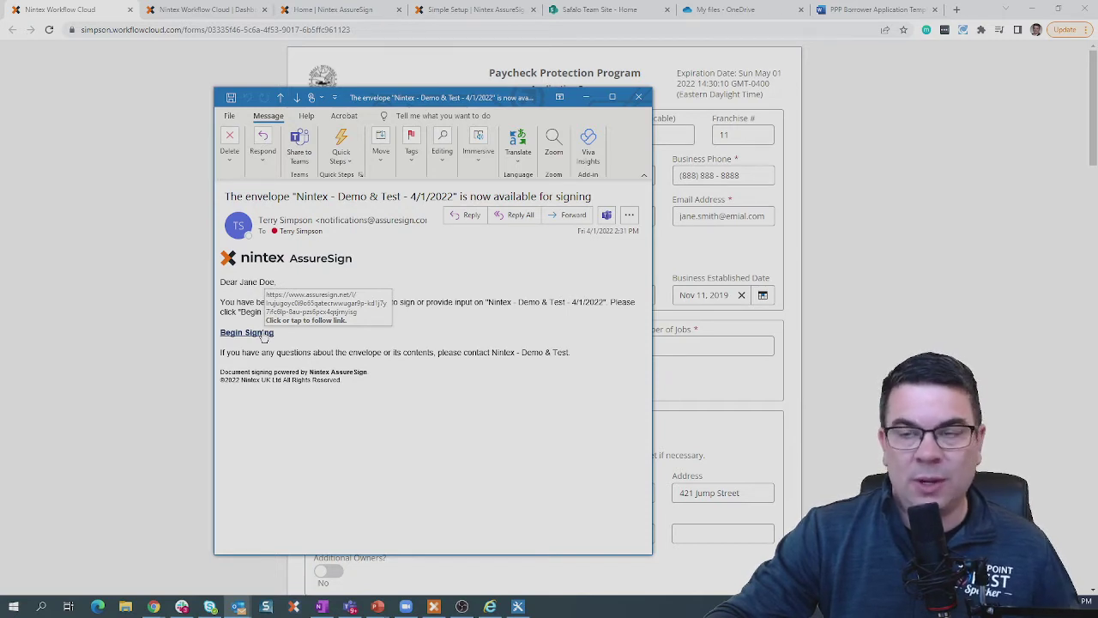
left_click(264, 334)
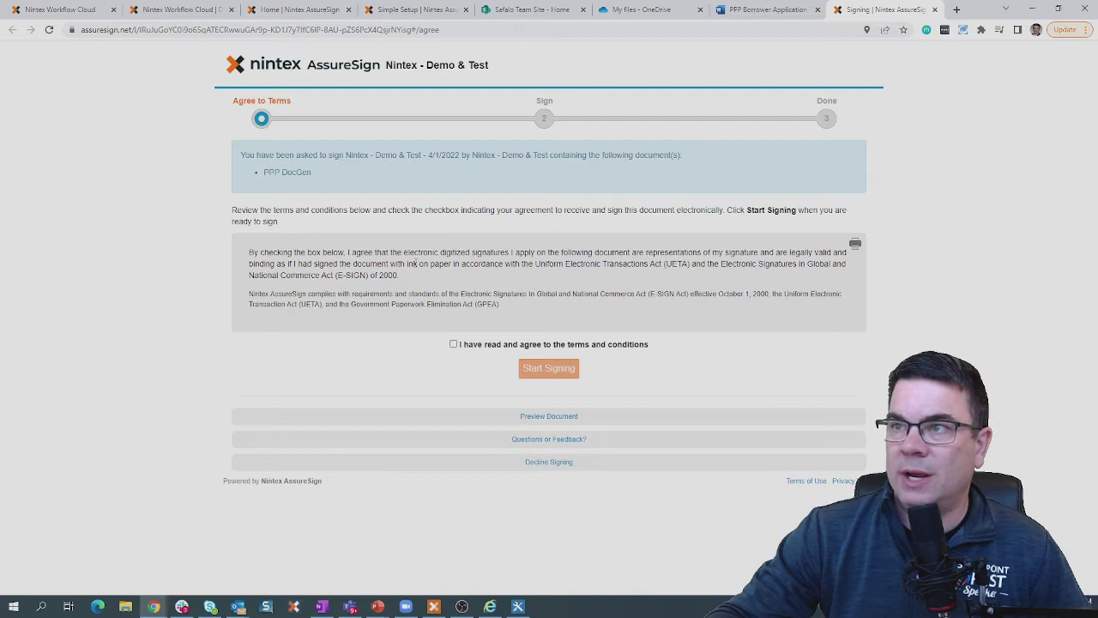
Agree to the terms, start signing, and adopt a hand-drawn signature and initials.
left_click(453, 344)
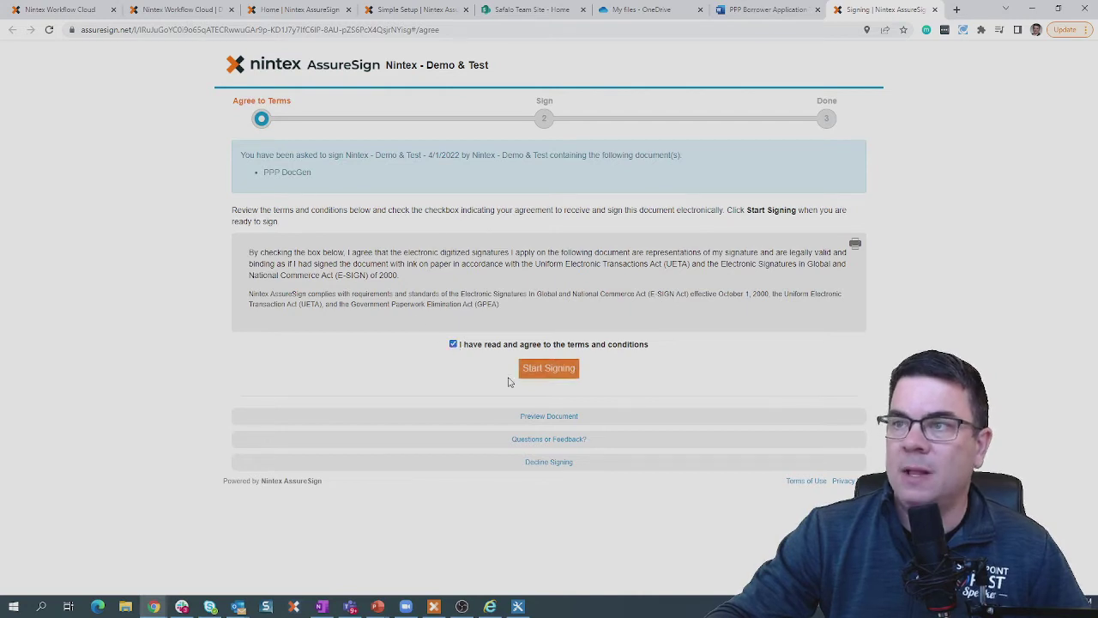
left_click(555, 372)
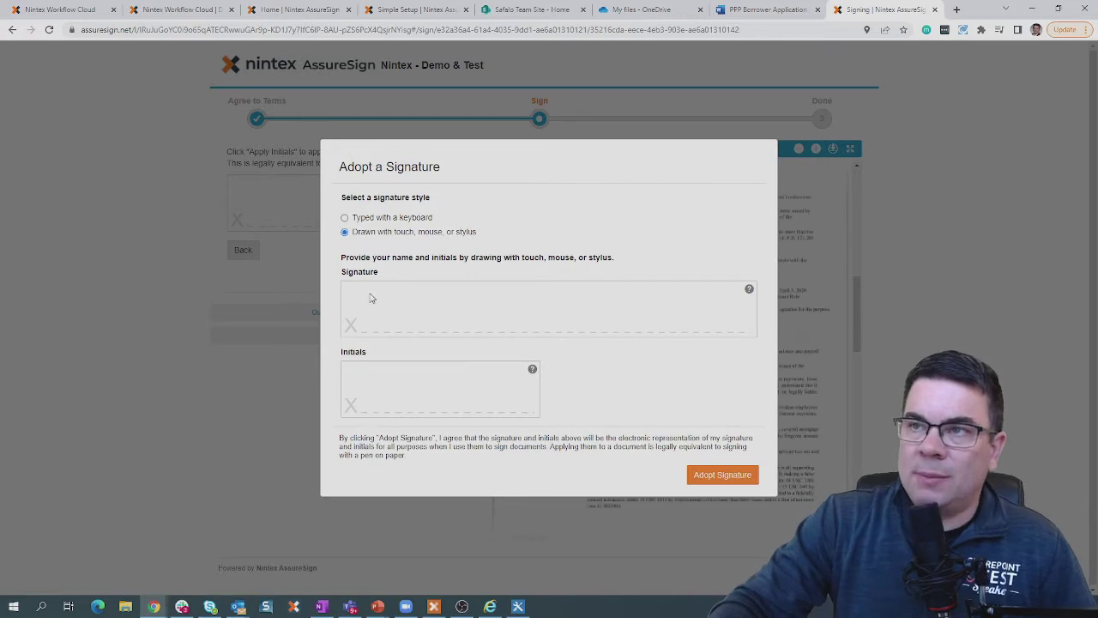
mouse_move(372, 292)
left_mouse_down()
mouse_move(406, 299)
mouse_move(382, 314)
mouse_move(424, 306)
mouse_move(501, 319)
mouse_move(563, 304)
mouse_move(559, 325)
mouse_move(705, 319)
left_mouse_up()
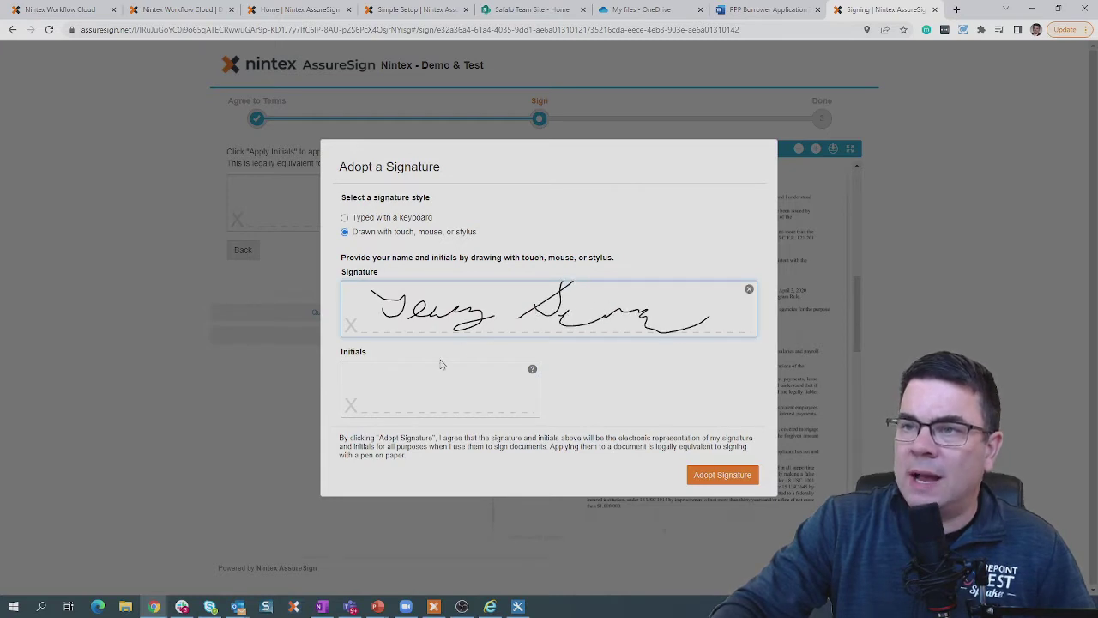
mouse_move(386, 375)
left_mouse_down()
mouse_move(410, 397)
mouse_move(395, 395)
mouse_move(470, 365)
mouse_move(456, 400)
left_mouse_up()
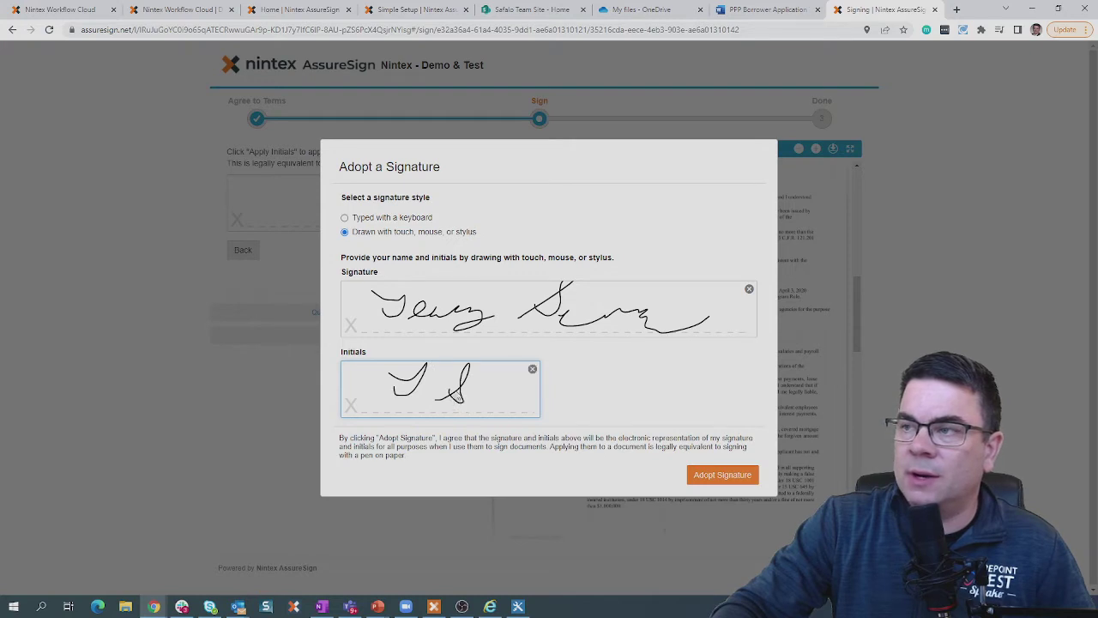
left_click(722, 476)
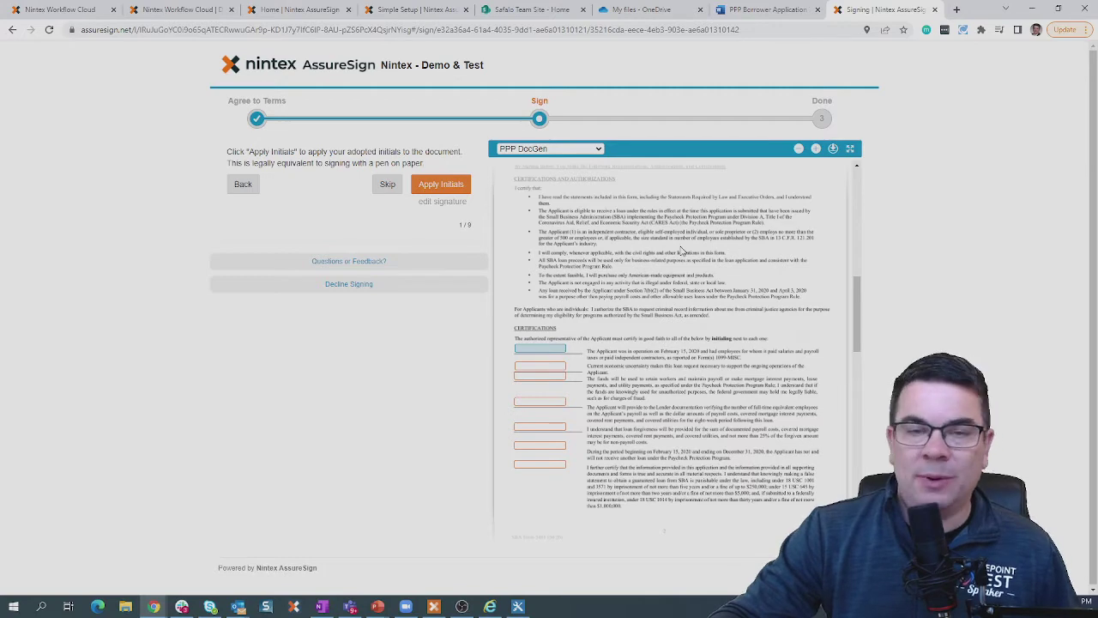
Expand the PPP DocGen document and scroll through its business details and Certifications section.
left_click(850, 148)
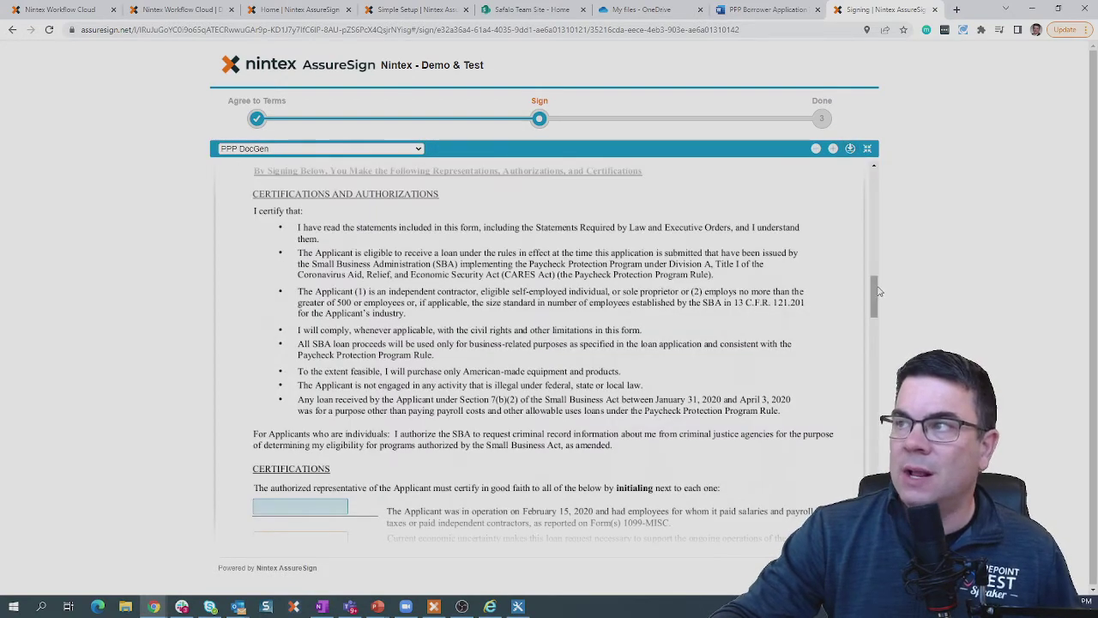
left_click_drag(873, 296, 875, 198)
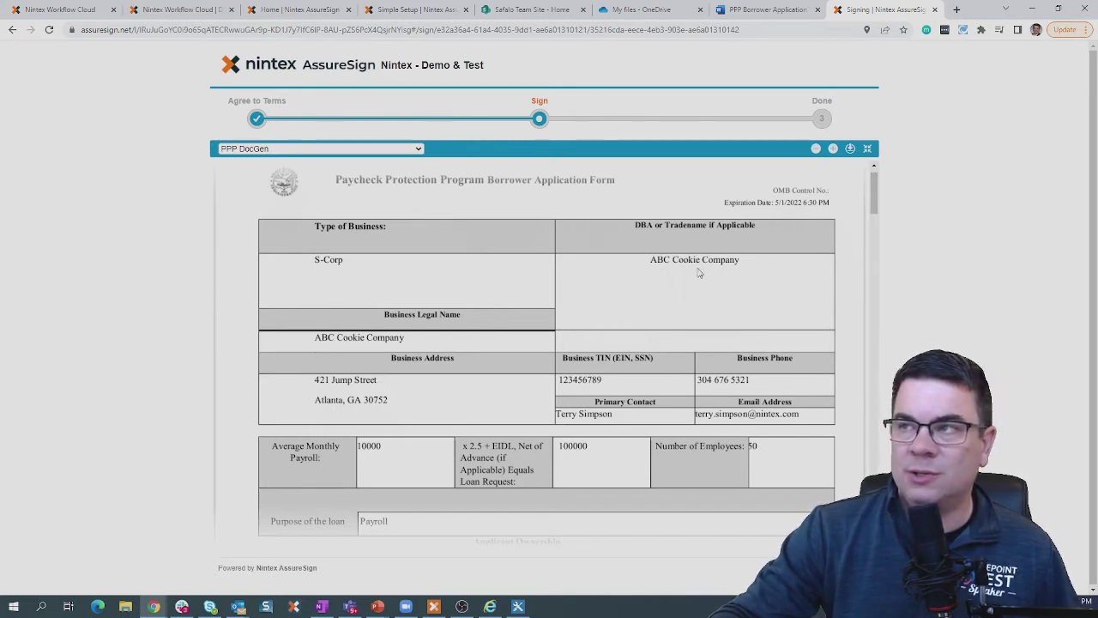
left_click(327, 268)
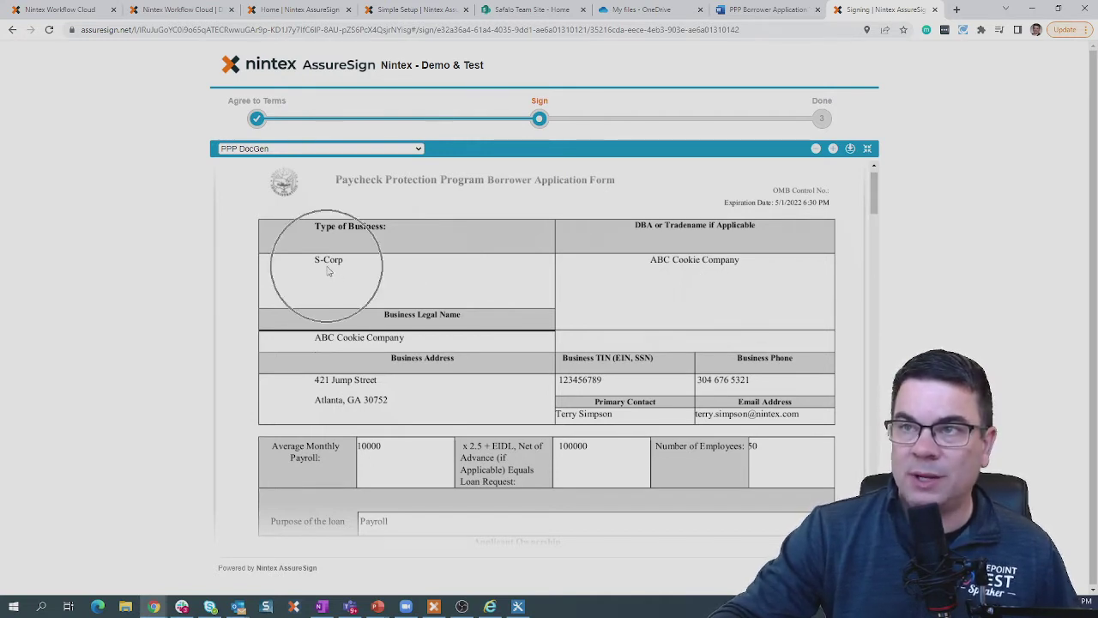
left_click(678, 269)
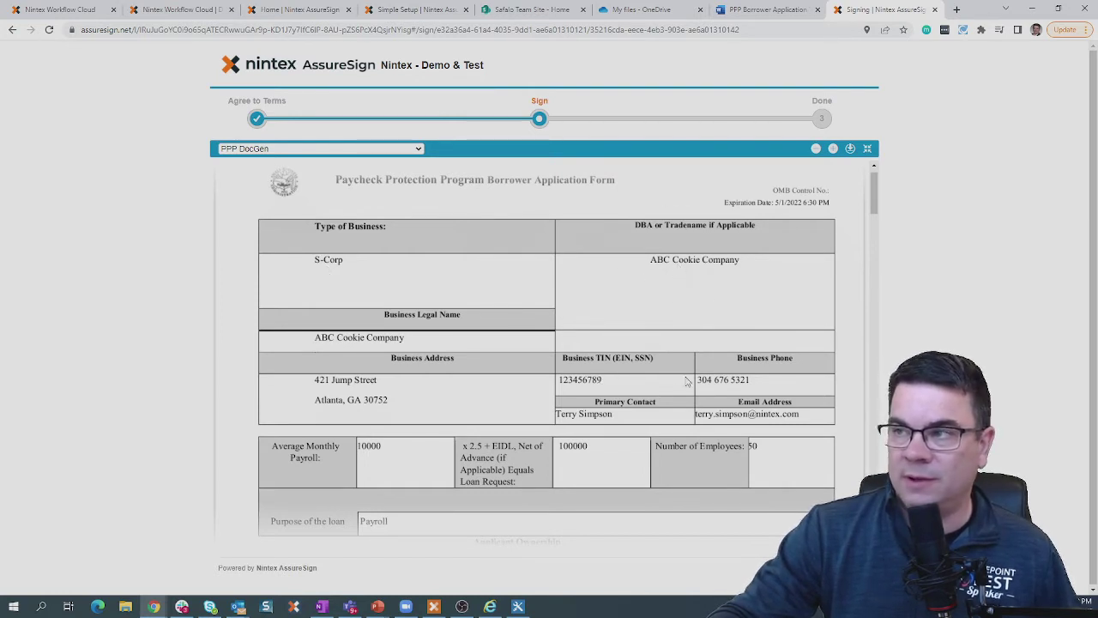
left_click_drag(877, 200, 877, 339)
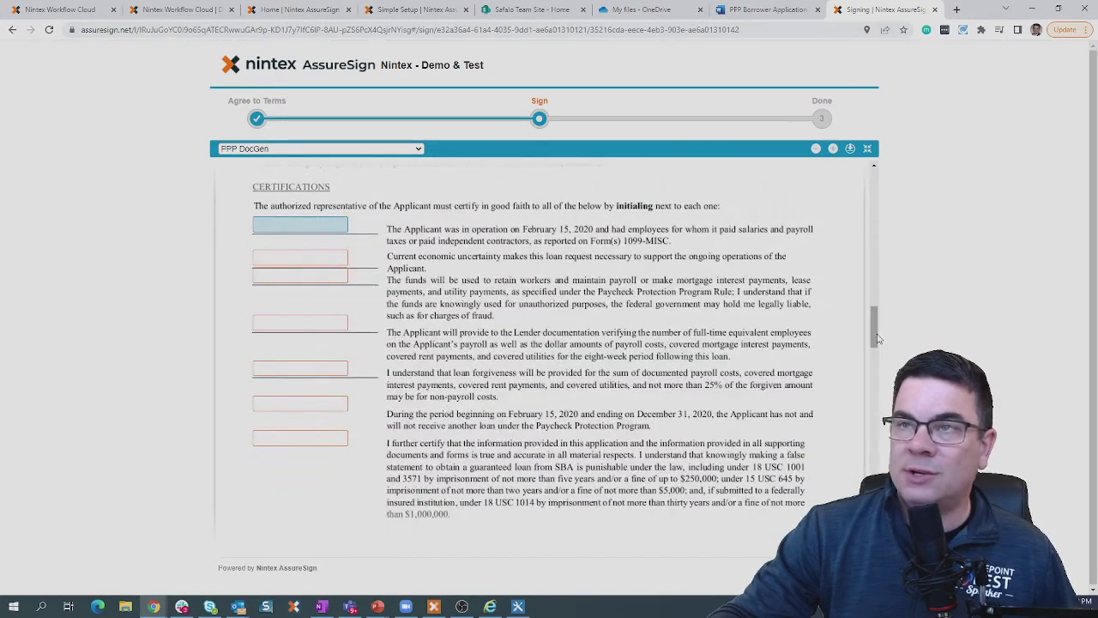
left_click(325, 229)
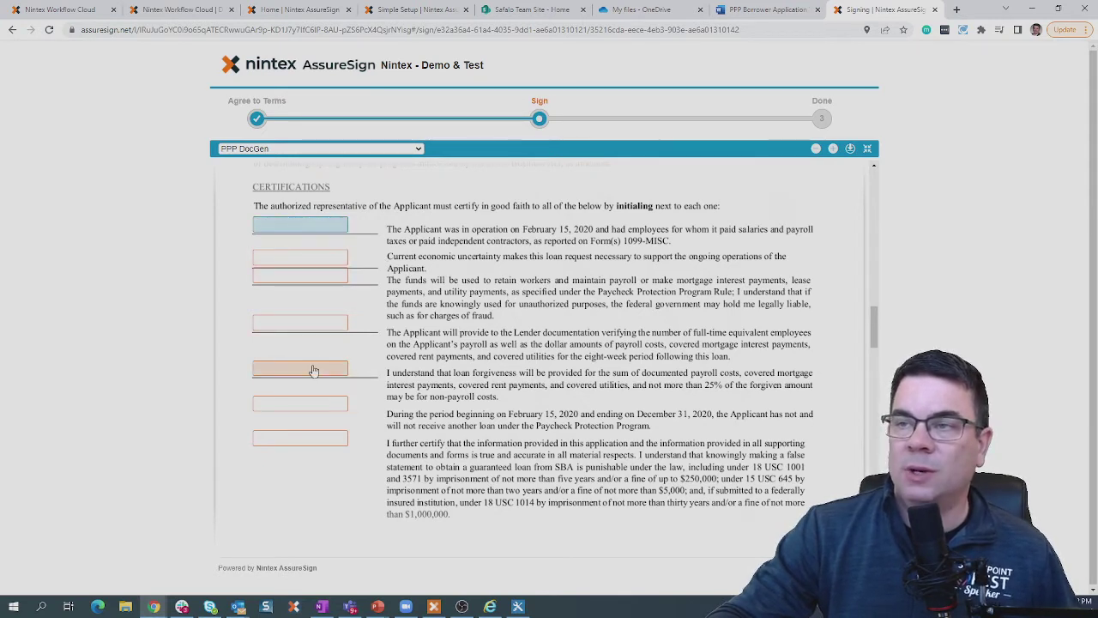
left_click_drag(873, 316, 872, 359)
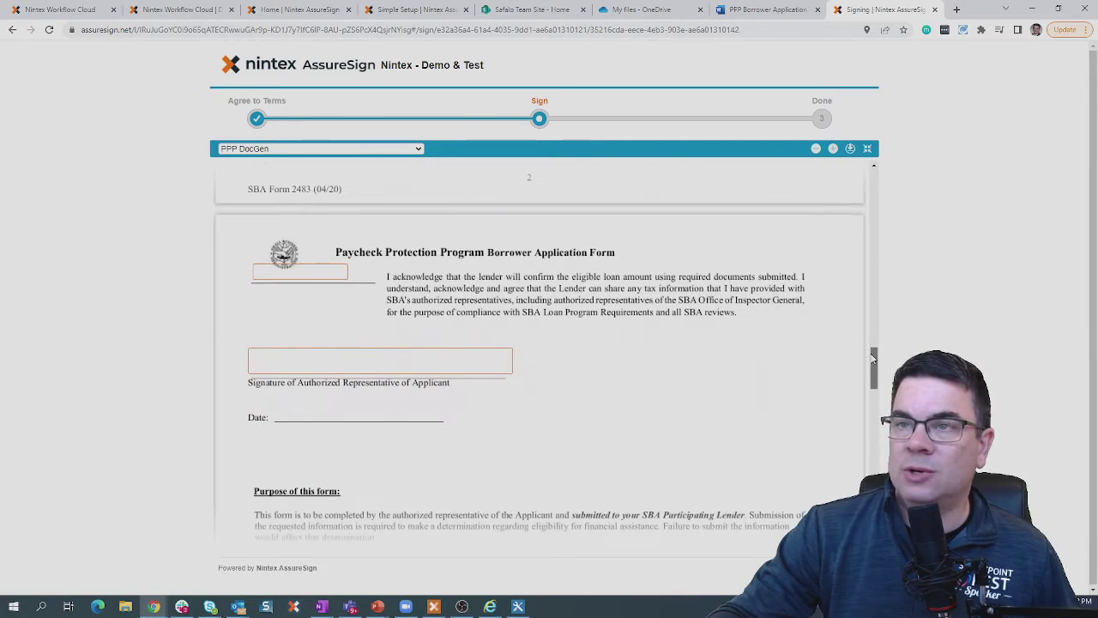
Back in split layout, initial all eight certification boxes, then apply the signature.
left_click(868, 148)
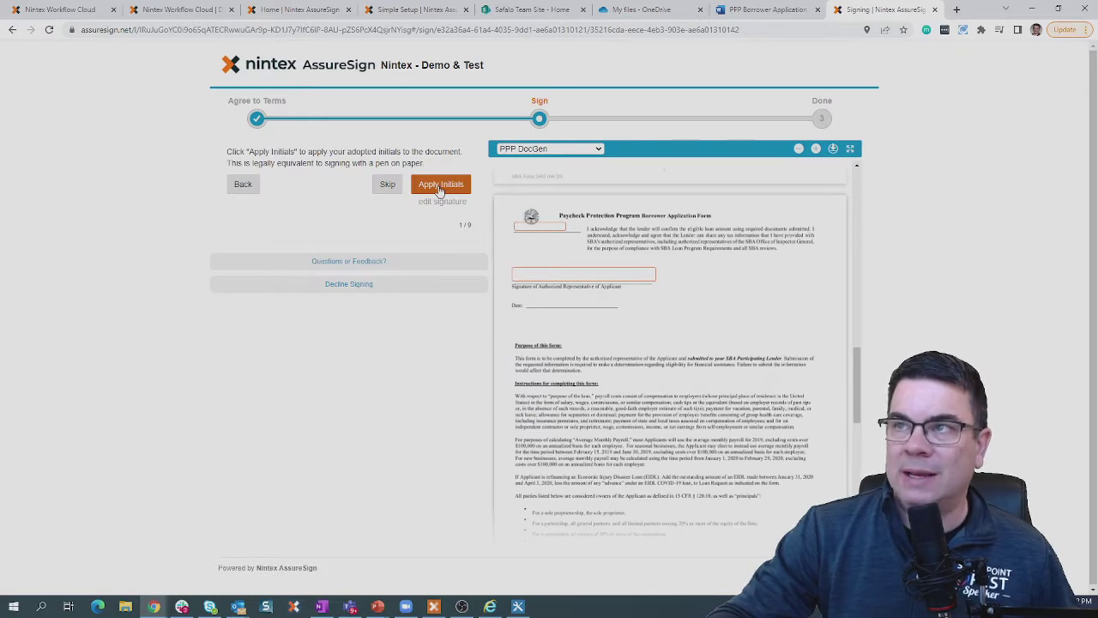
left_click(439, 186)
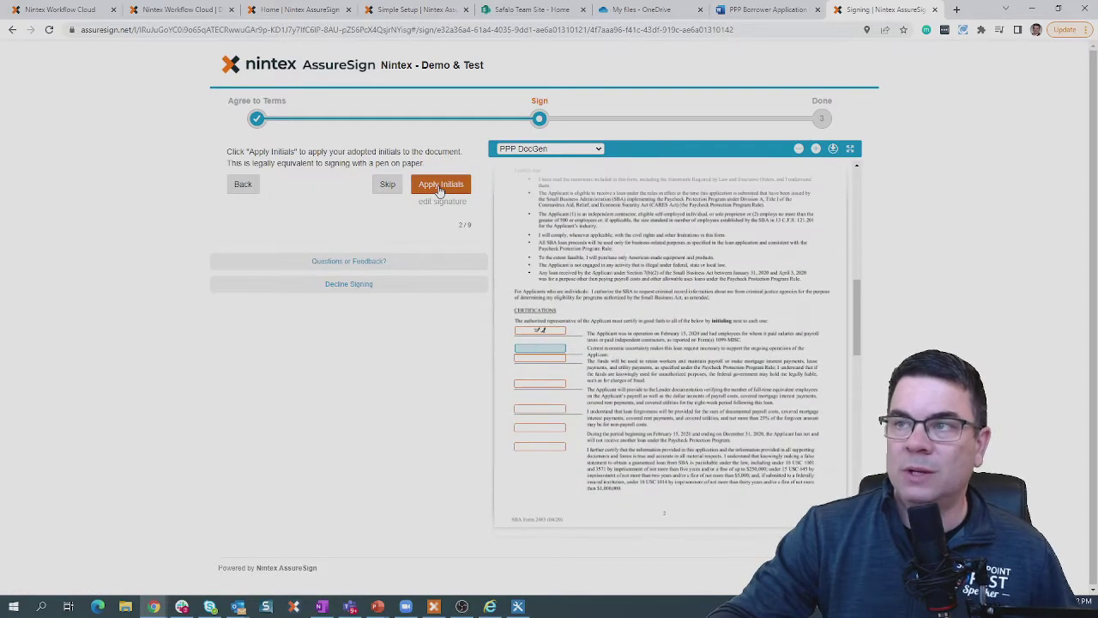
left_click(439, 186)
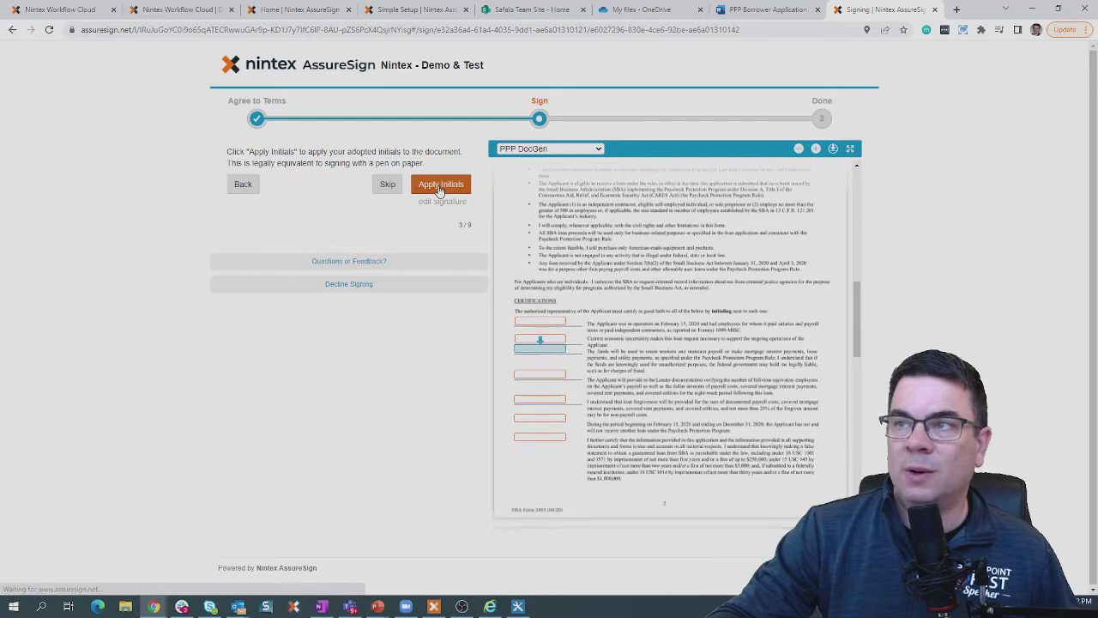
left_click(440, 186)
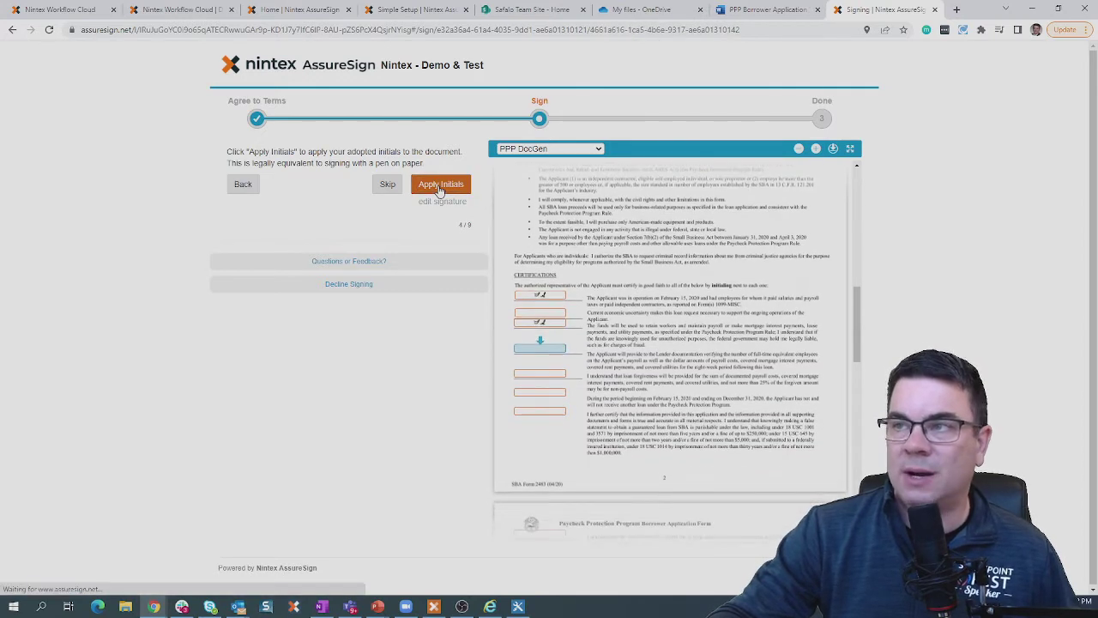
left_click(440, 187)
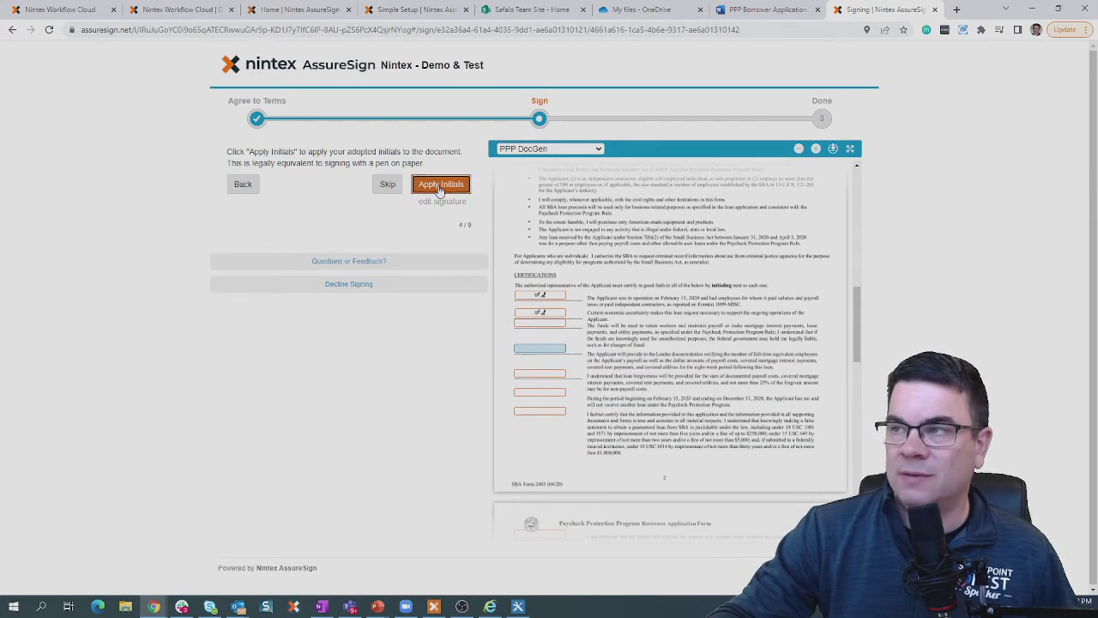
left_click(440, 187)
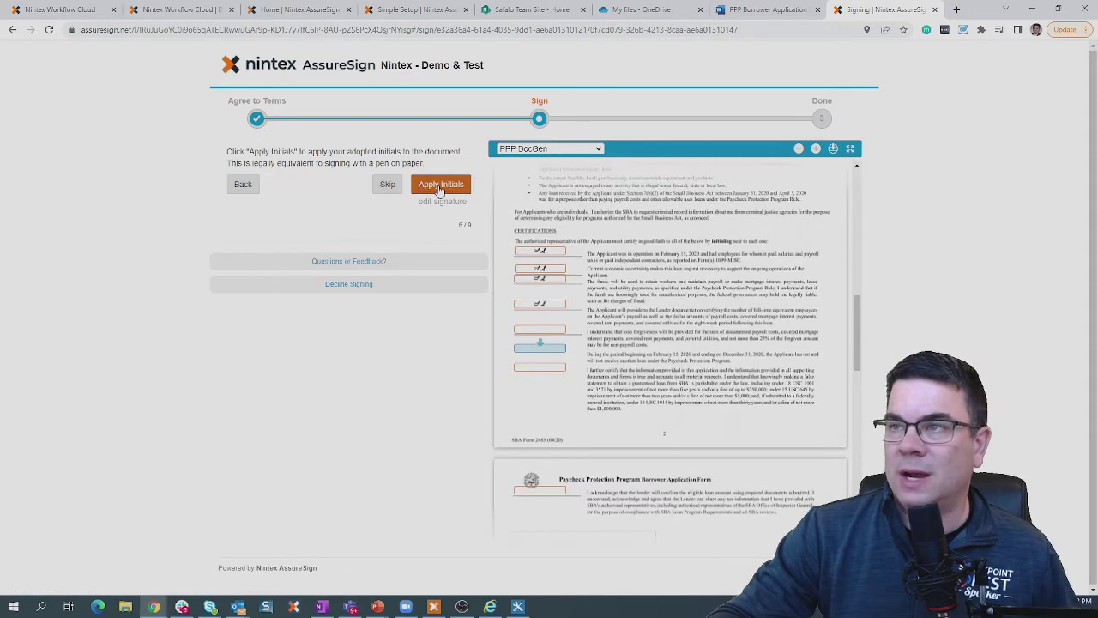
left_click(440, 186)
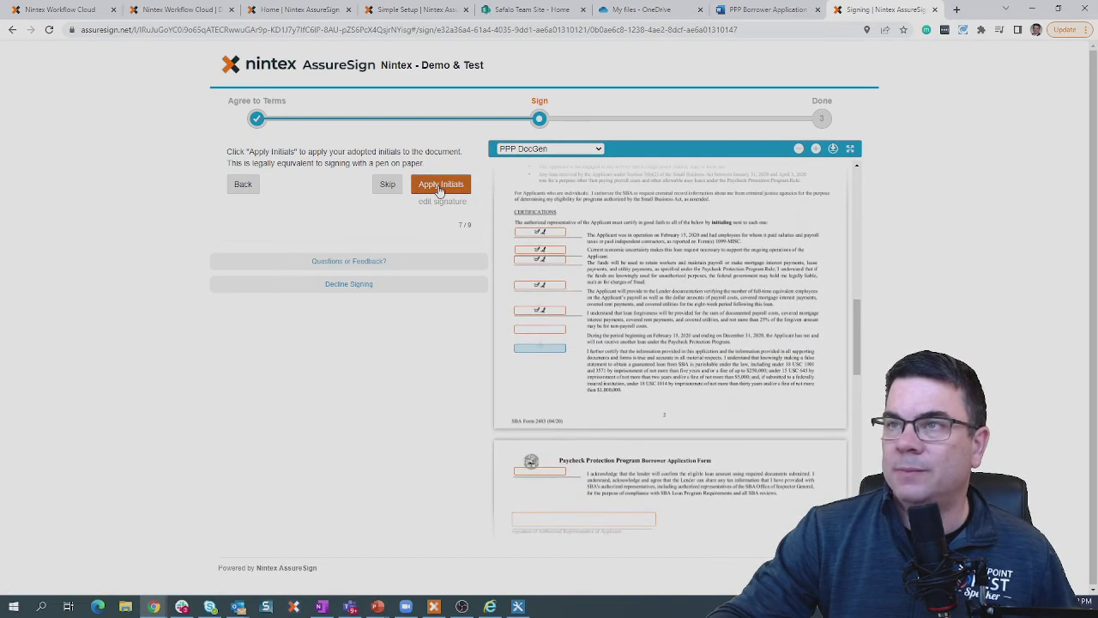
left_click(439, 186)
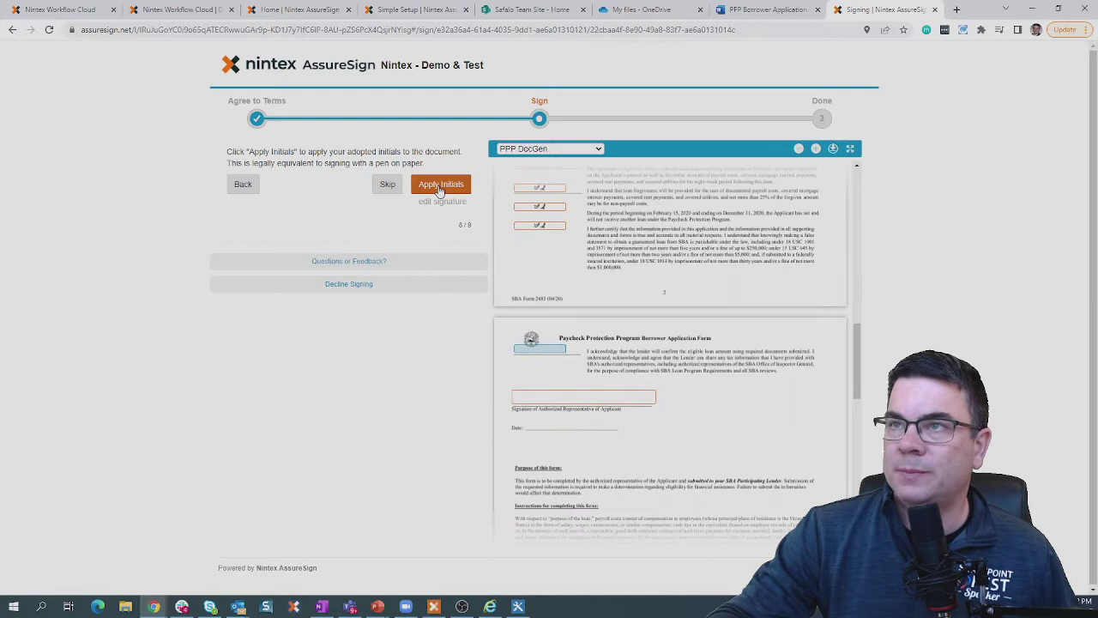
left_click(439, 186)
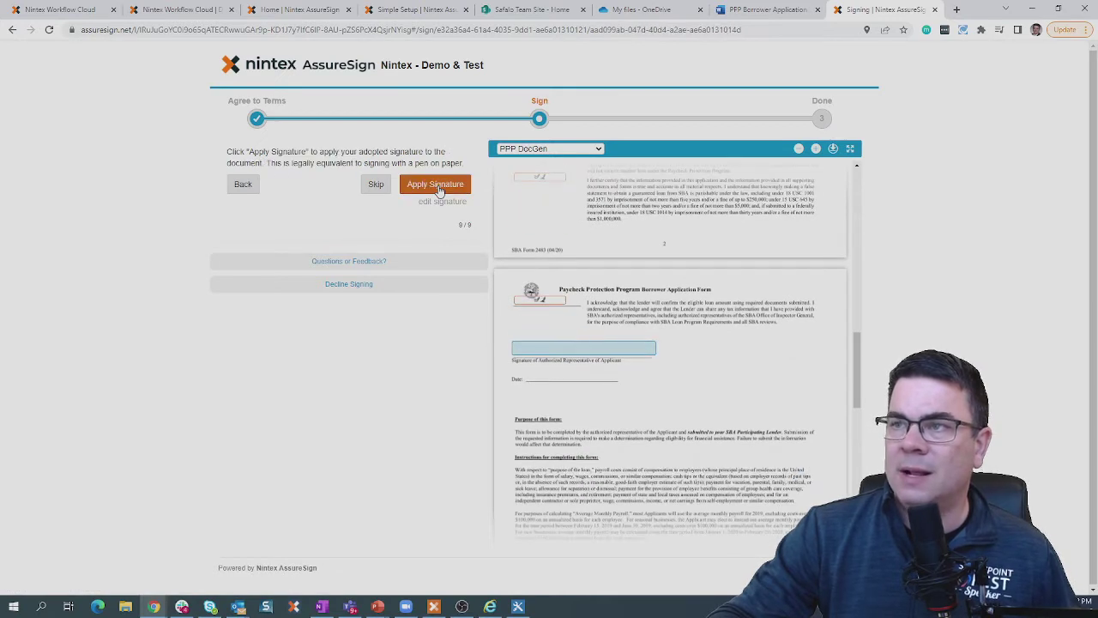
left_click(438, 186)
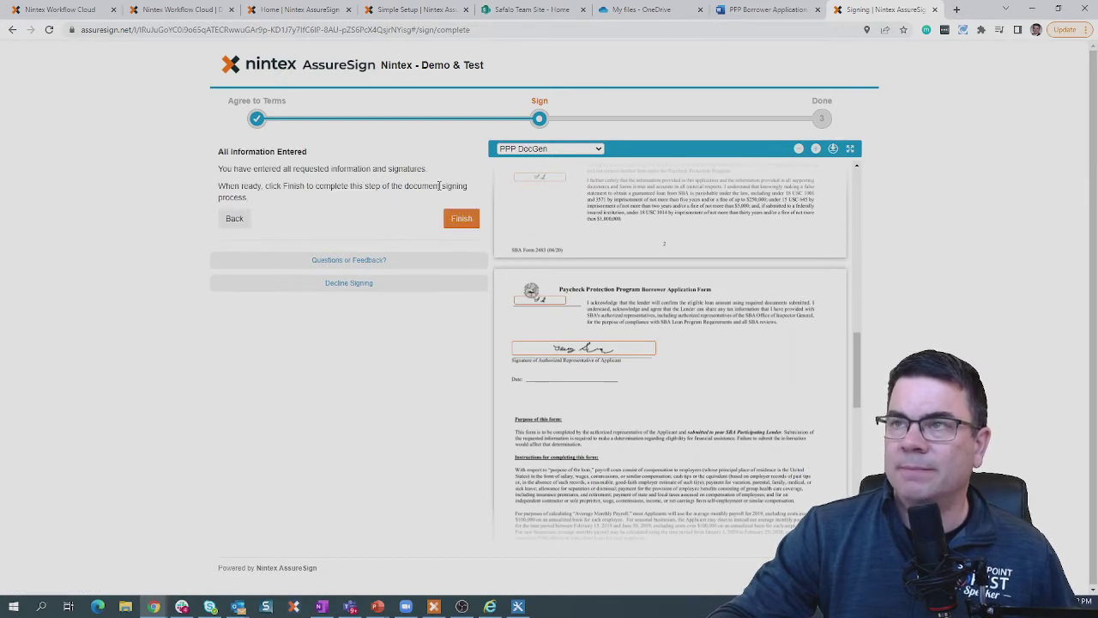
Finish signing the PPP DocGen document, then switch to the mail program once processing completes.
left_click(460, 221)
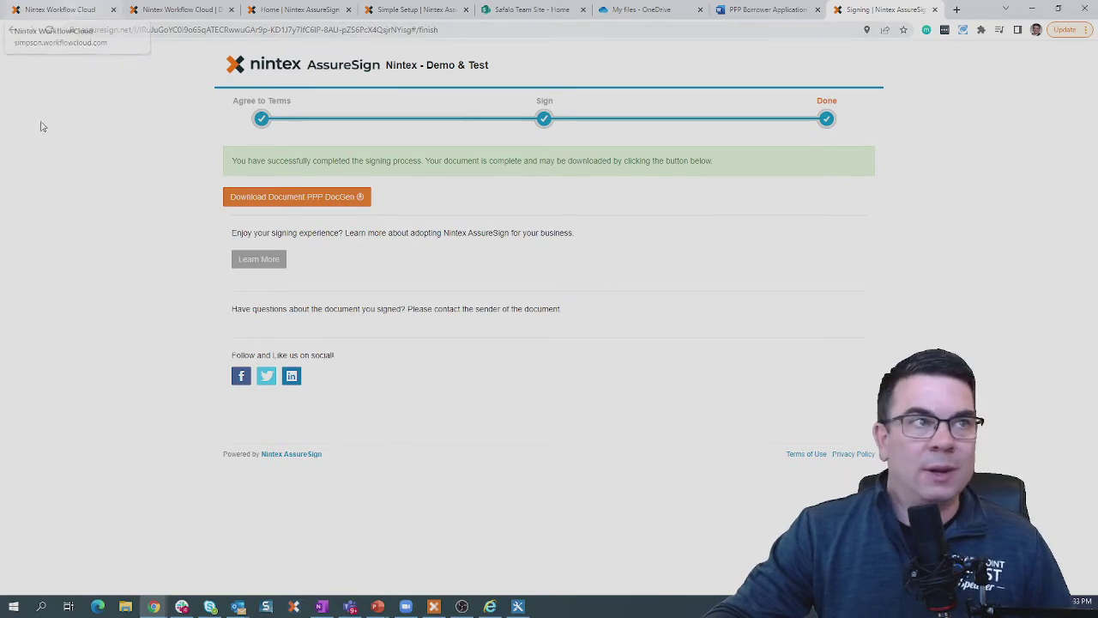
left_click(238, 607)
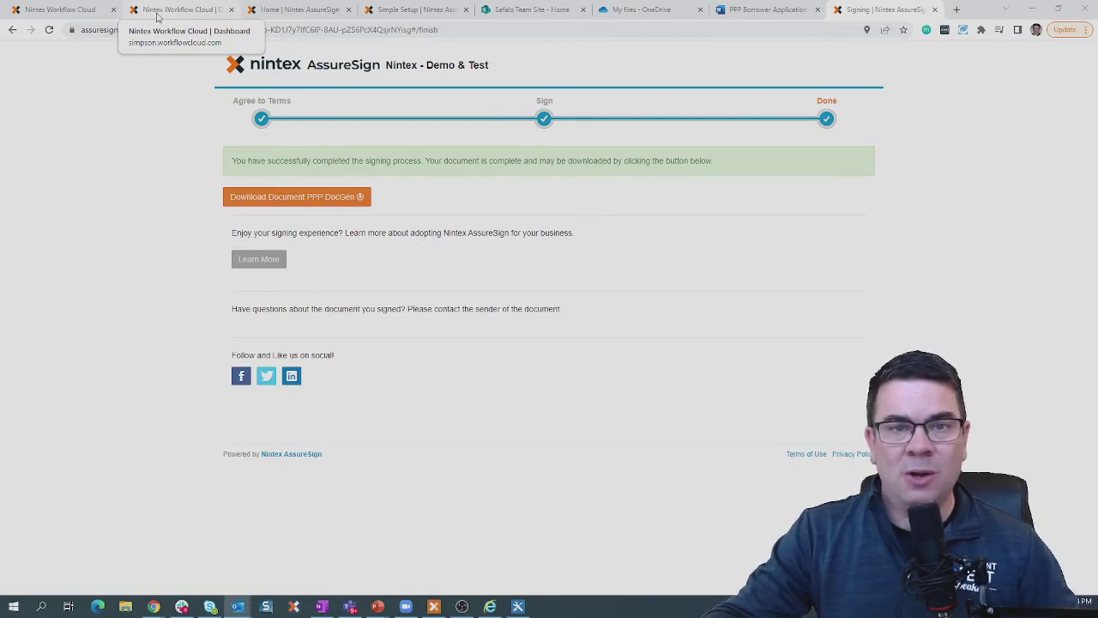
Return to the workflow designer and close the Get a signature properties panel.
left_click(158, 12)
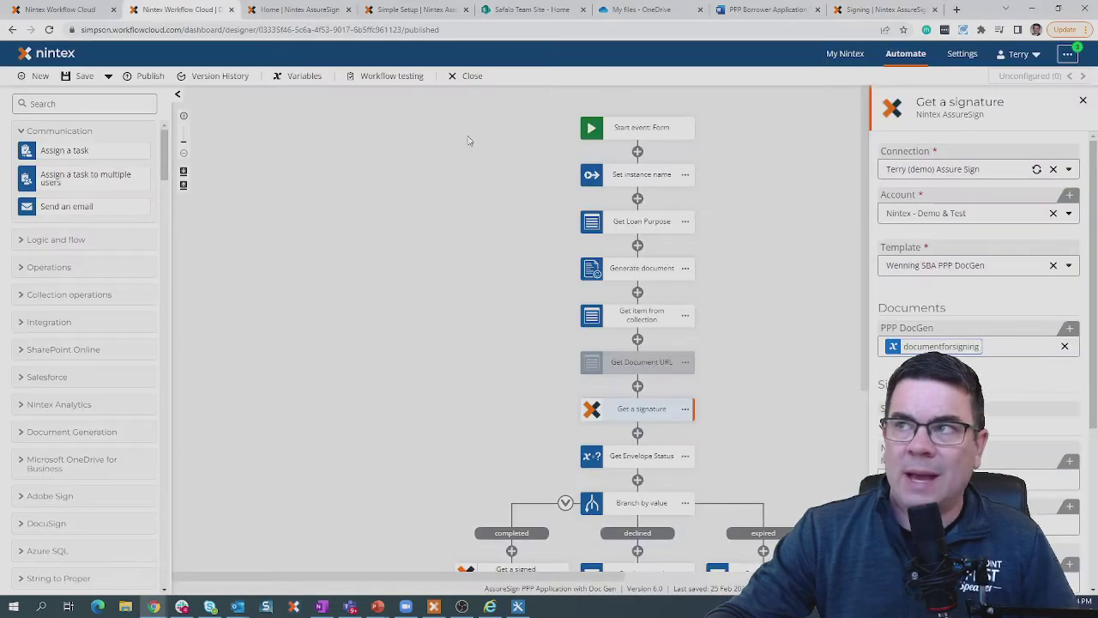
left_click(1083, 101)
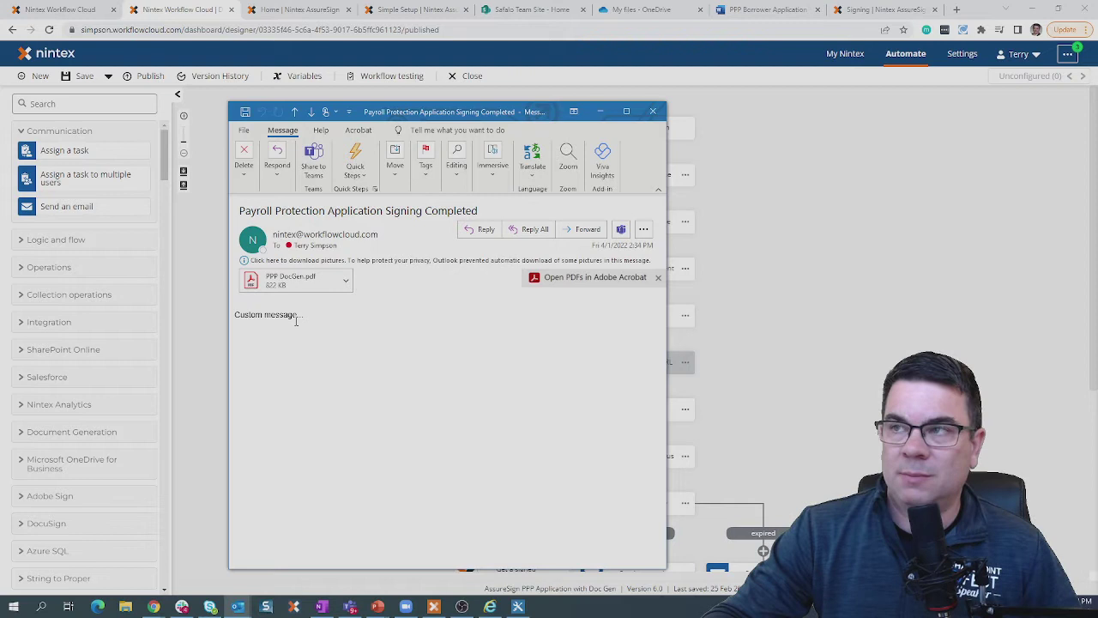
Select the PPP DocGen.pdf attachment and open it in Adobe Acrobat Reader.
left_click(300, 283)
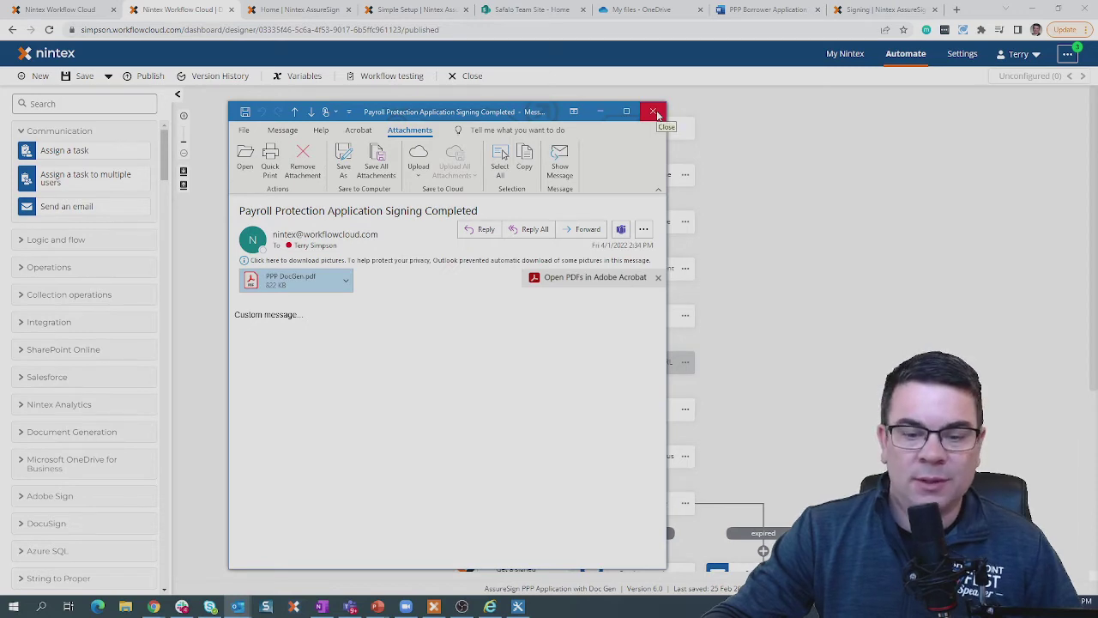
left_click(656, 112)
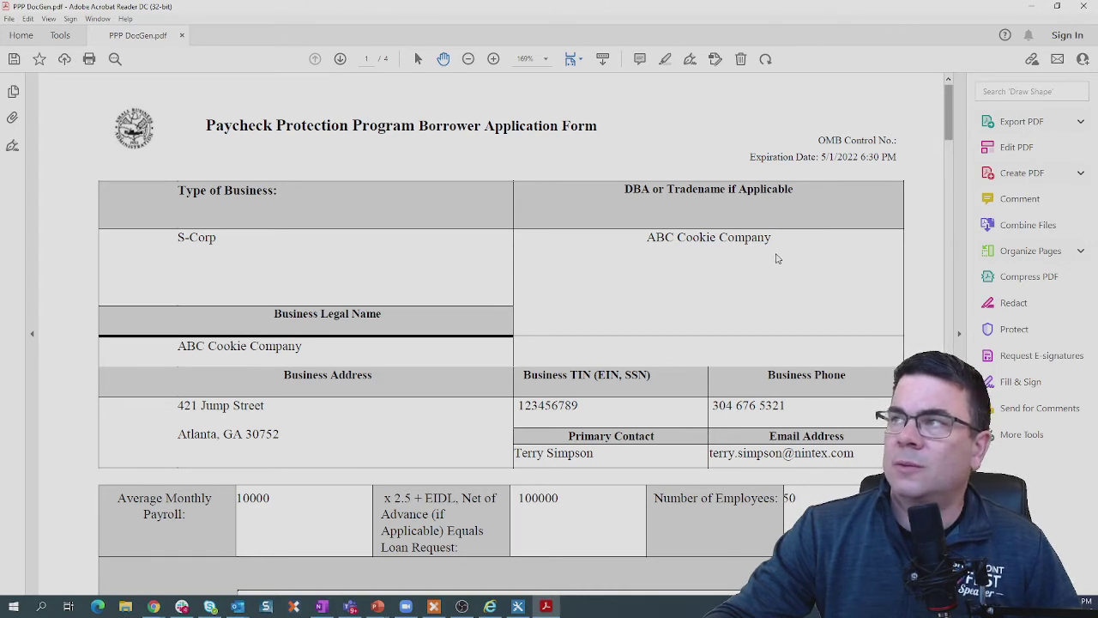
Review the signed PPP PDF's filled values, initials and signature, then close the PDF and email.
scroll(910, 159, "down", 3)
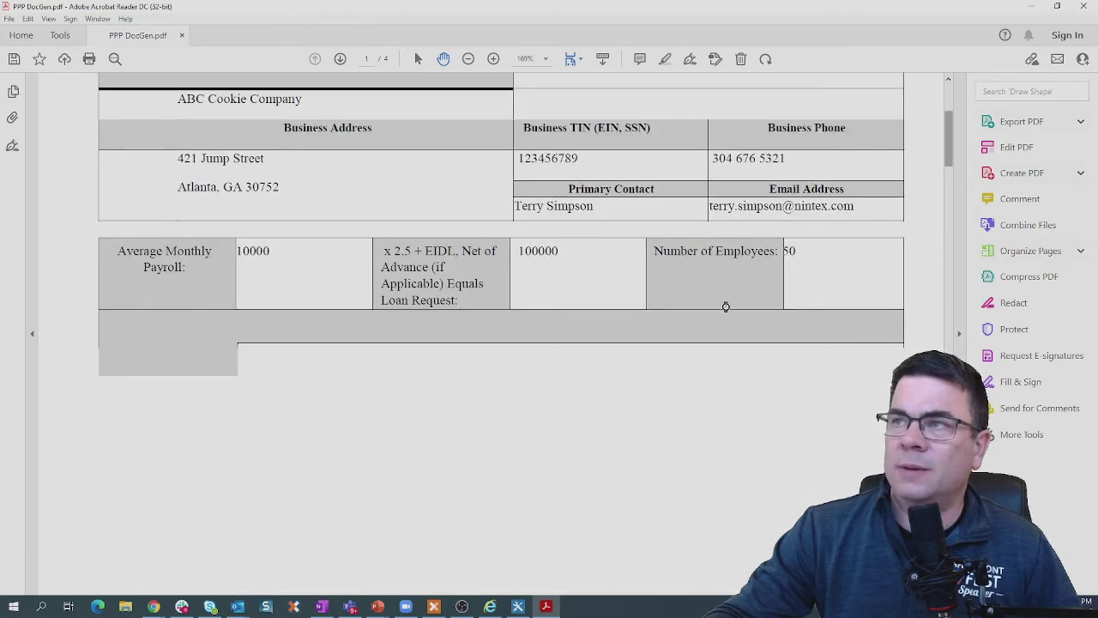
scroll(724, 310, "down", 6)
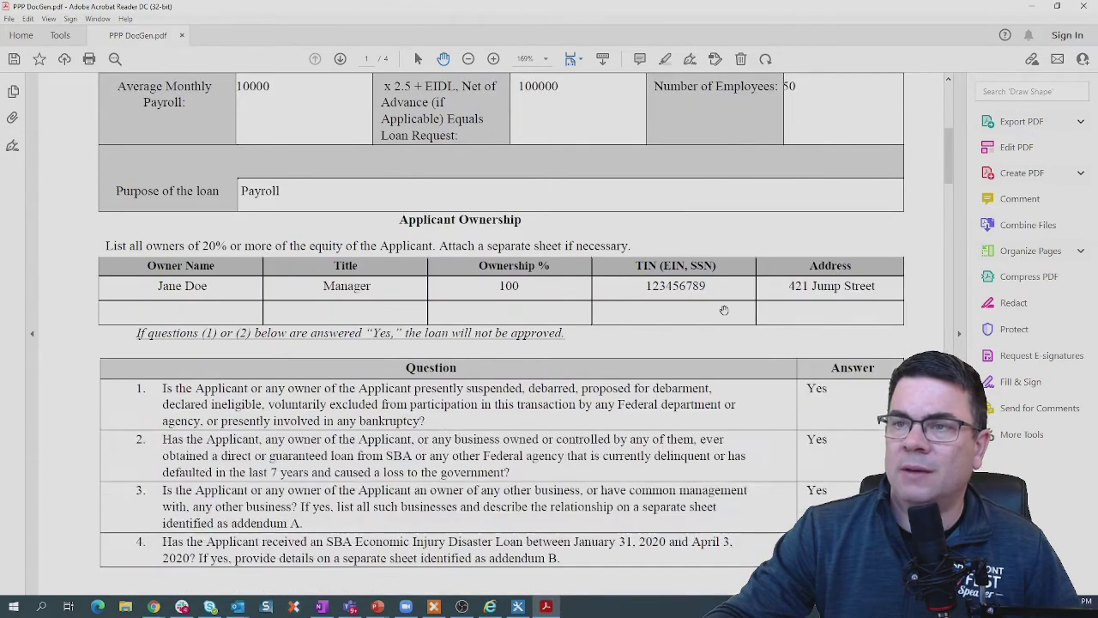
scroll(720, 307, "down", 8)
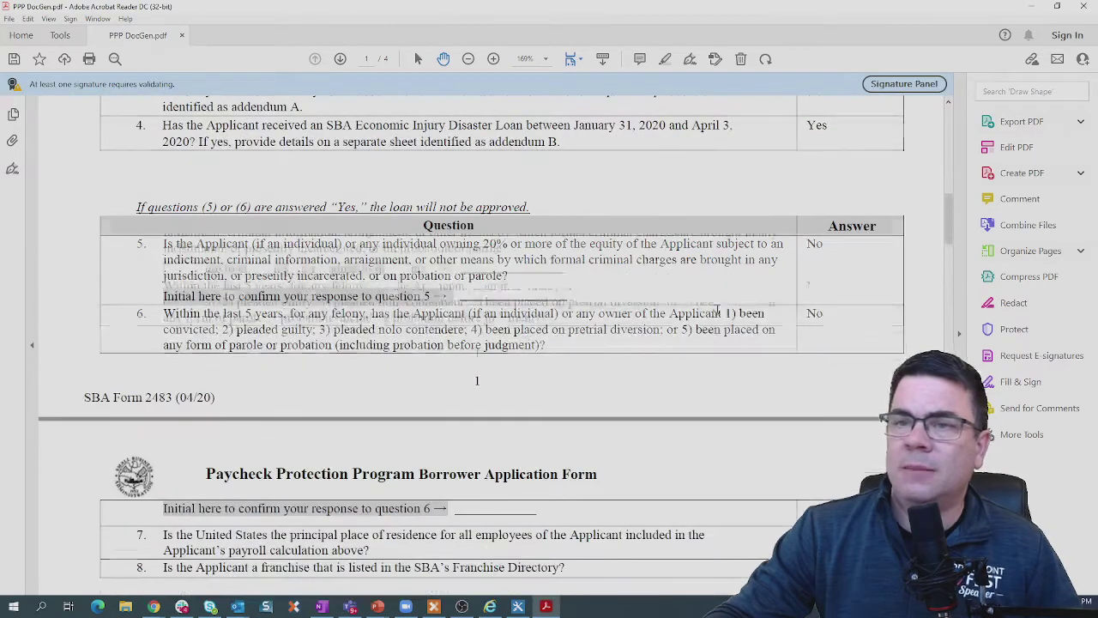
scroll(704, 311, "down", 3)
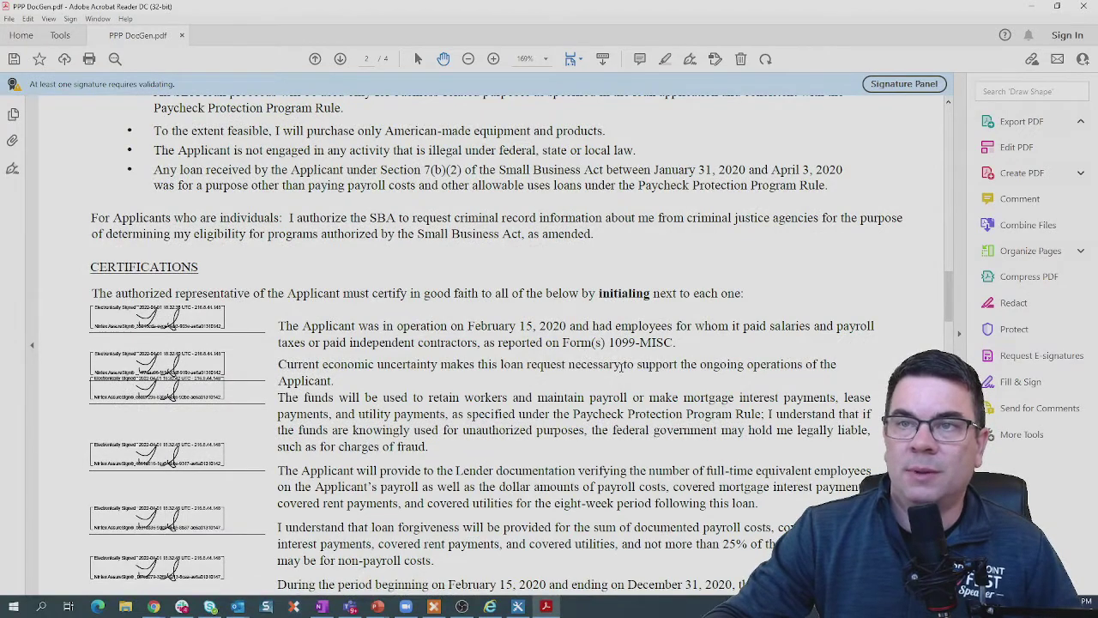
scroll(621, 367, "down", 3)
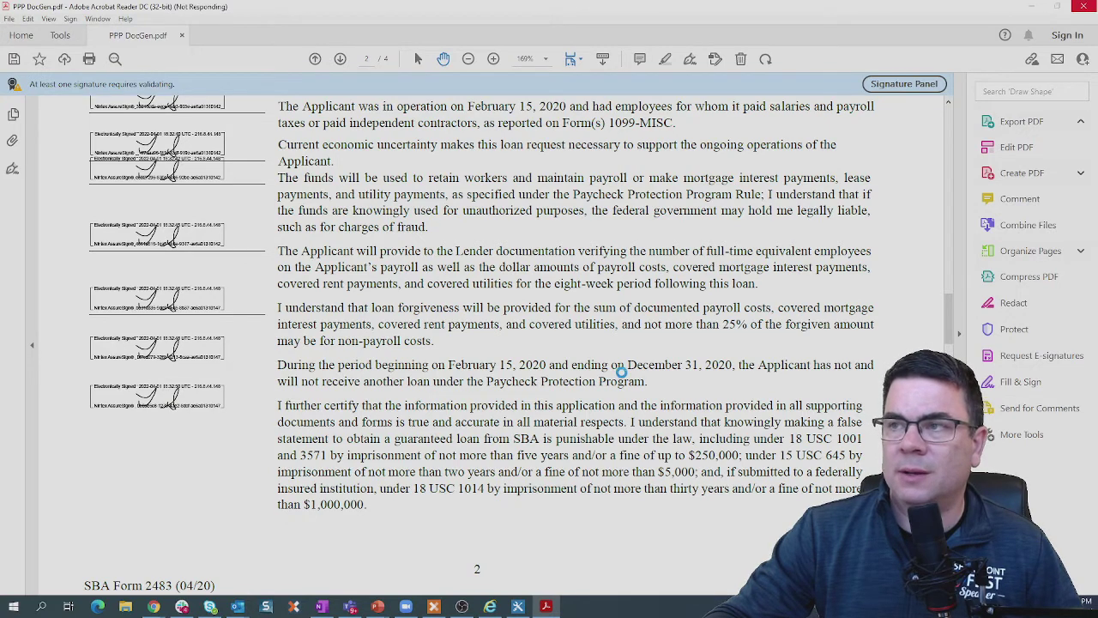
scroll(621, 370, "down", 5)
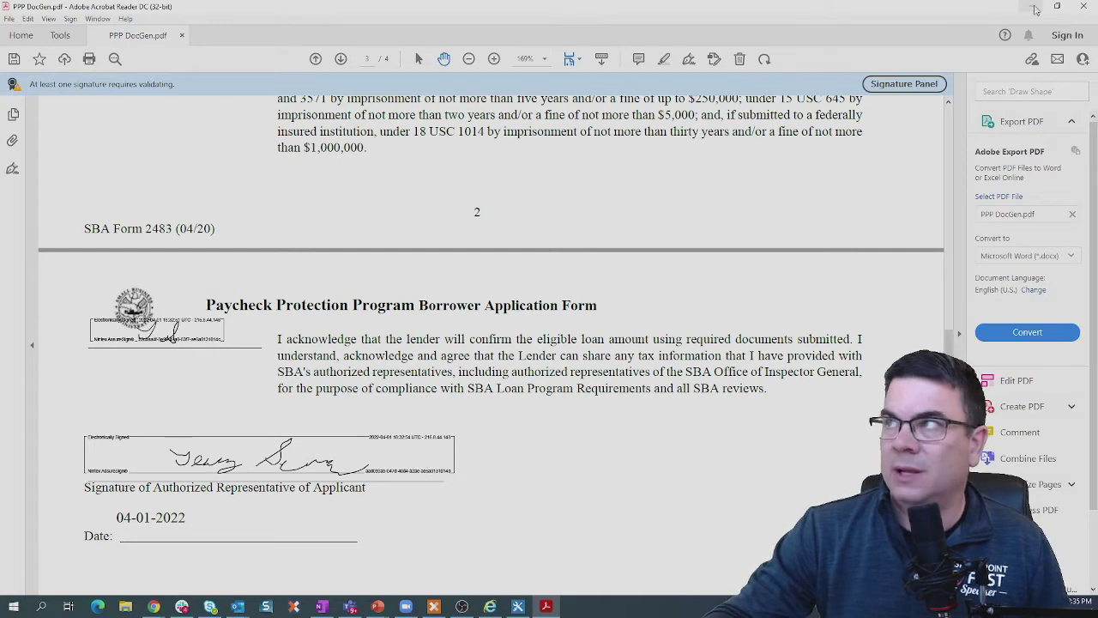
left_click(1083, 7)
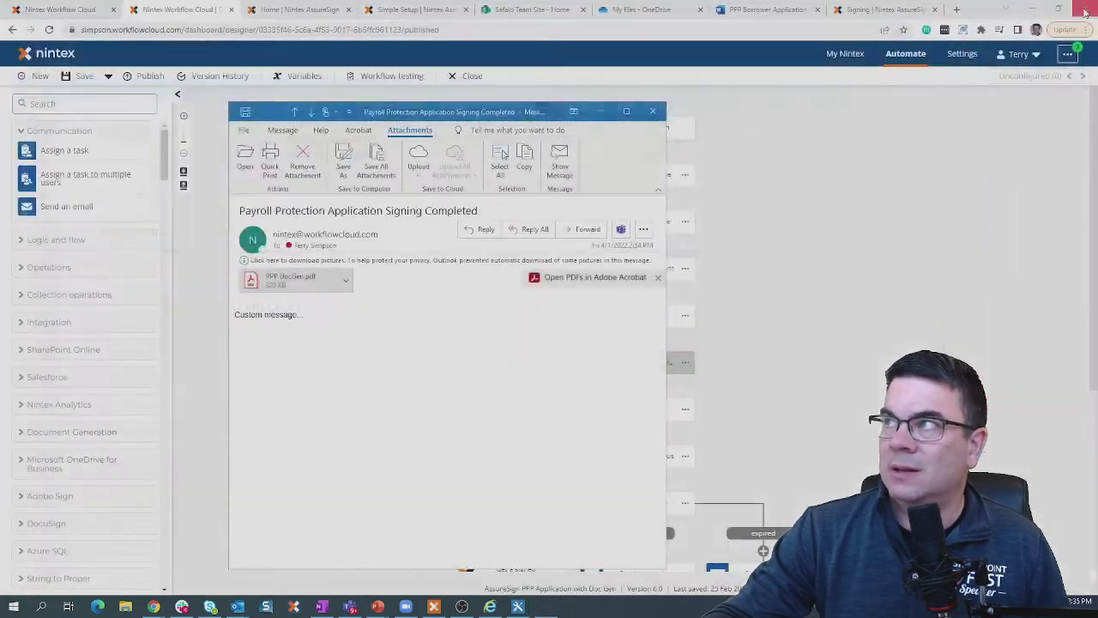
left_click(653, 110)
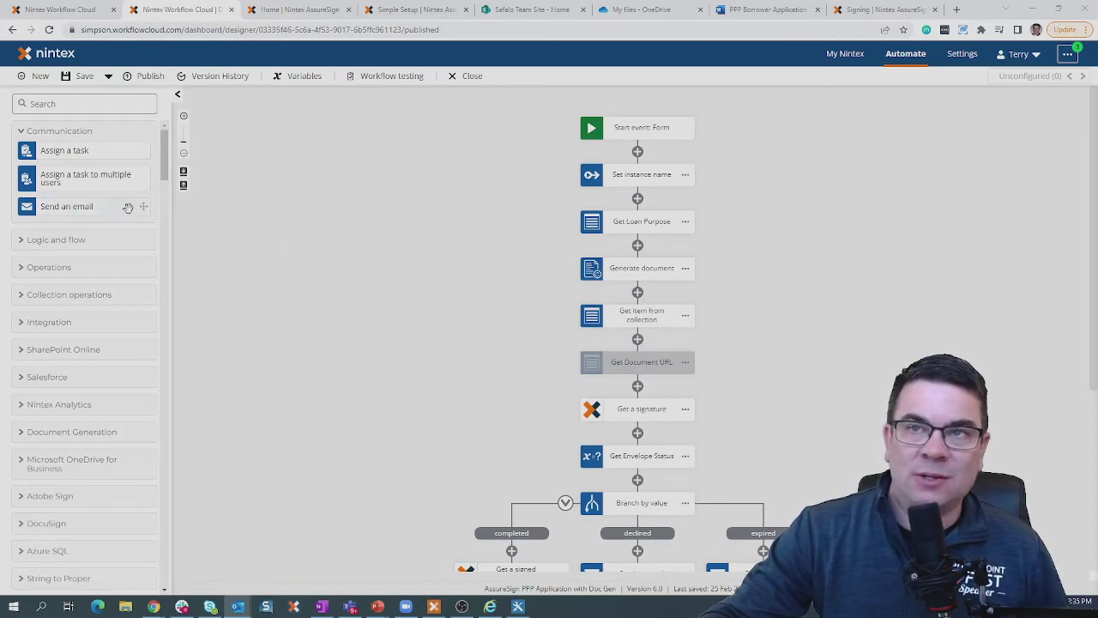
Inspect the Set instance name properties, then view the Form start event's settings.
left_click_drag(128, 208, 683, 150)
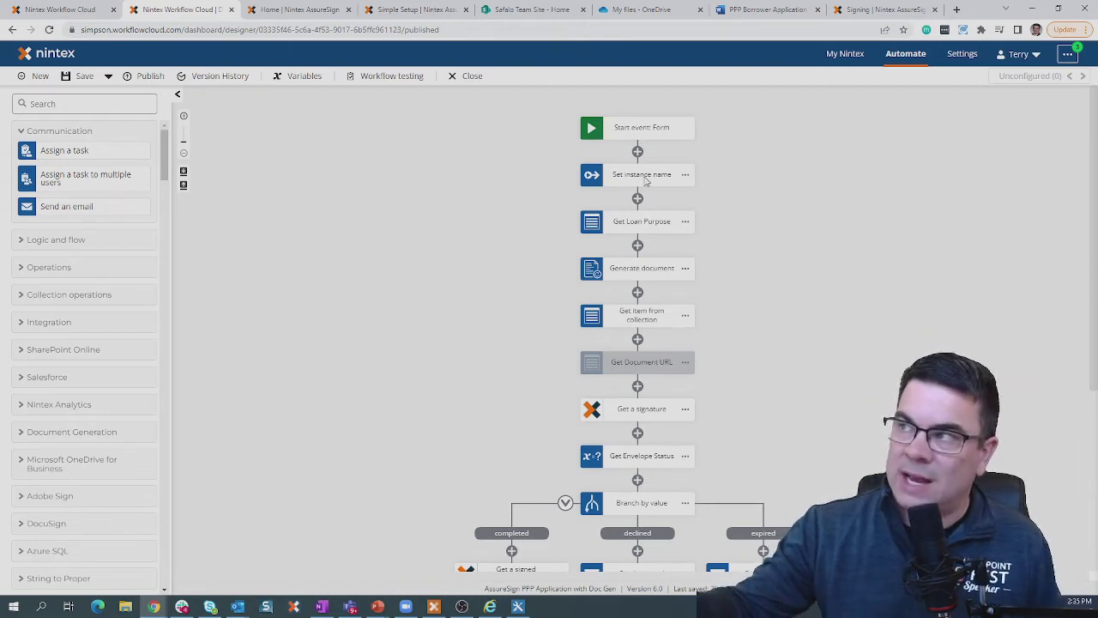
left_click(646, 177)
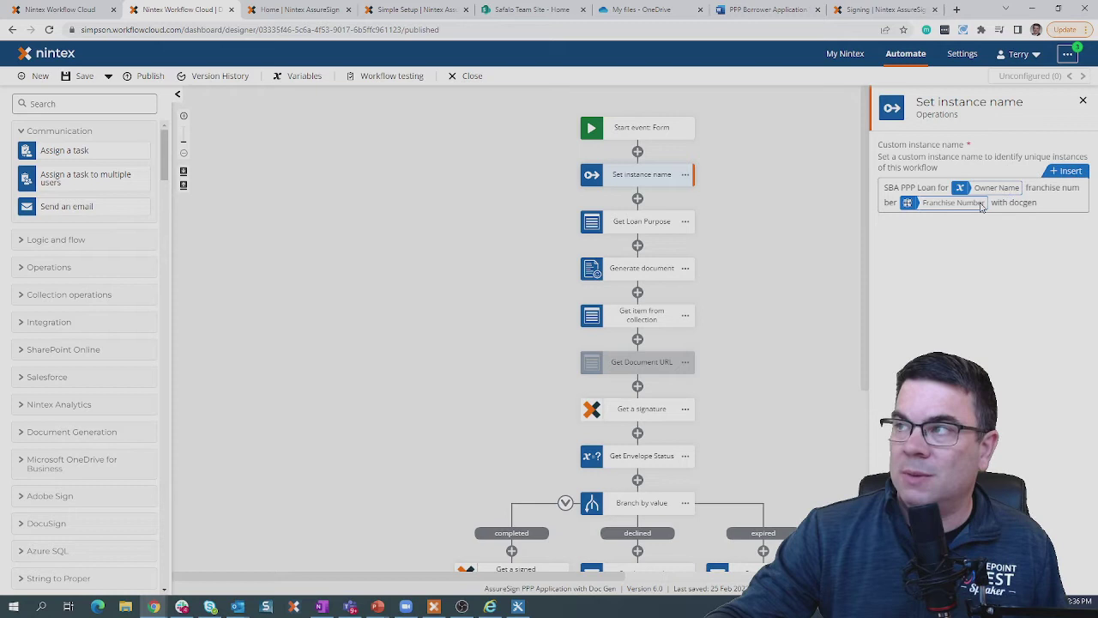
left_click(1083, 101)
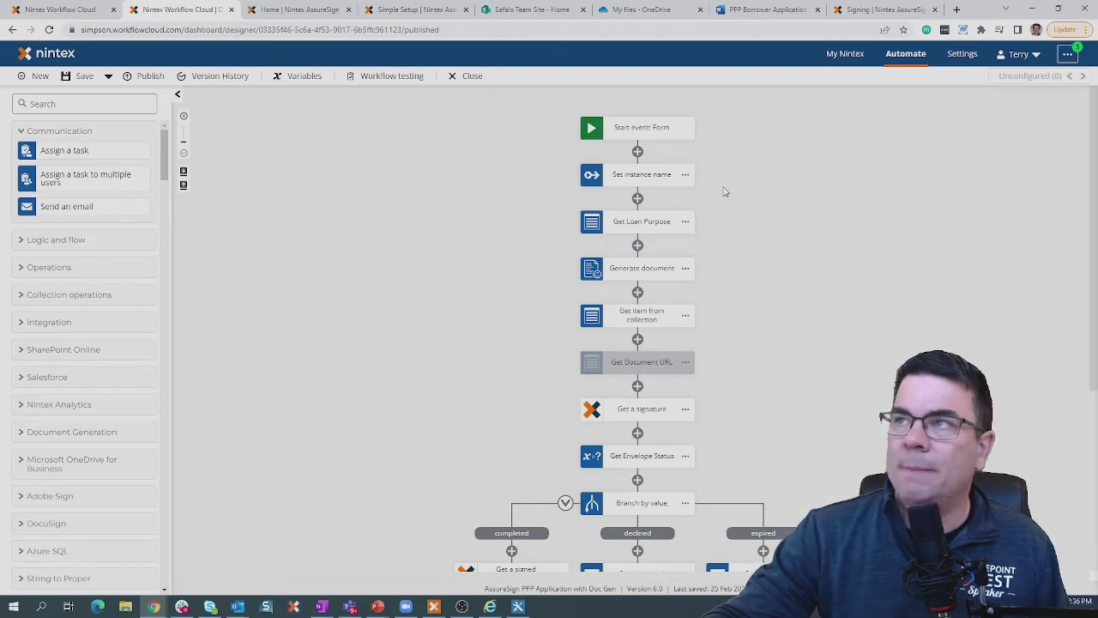
left_click(627, 130)
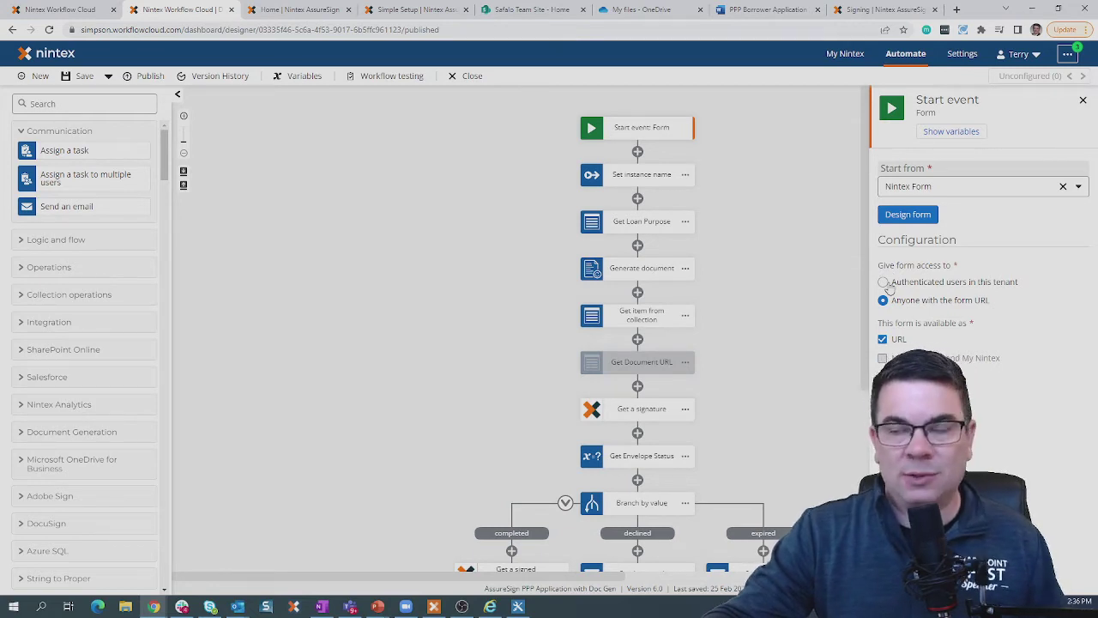
In the form designer, add and delete a trial Email 1 field, then view the rules.
left_click(910, 218)
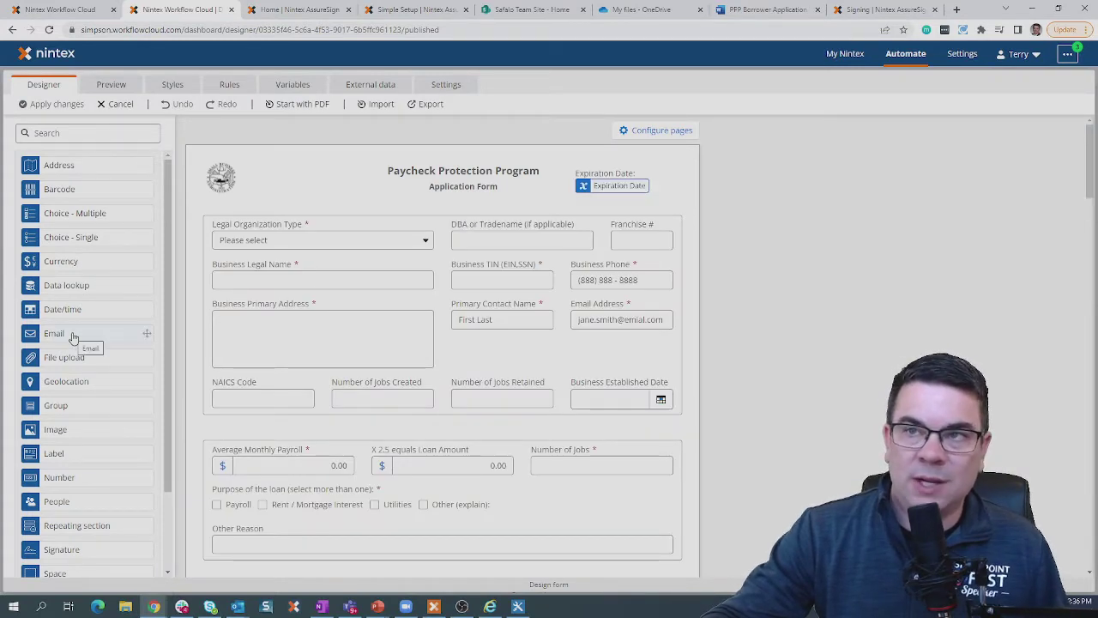
left_click_drag(73, 337, 434, 314)
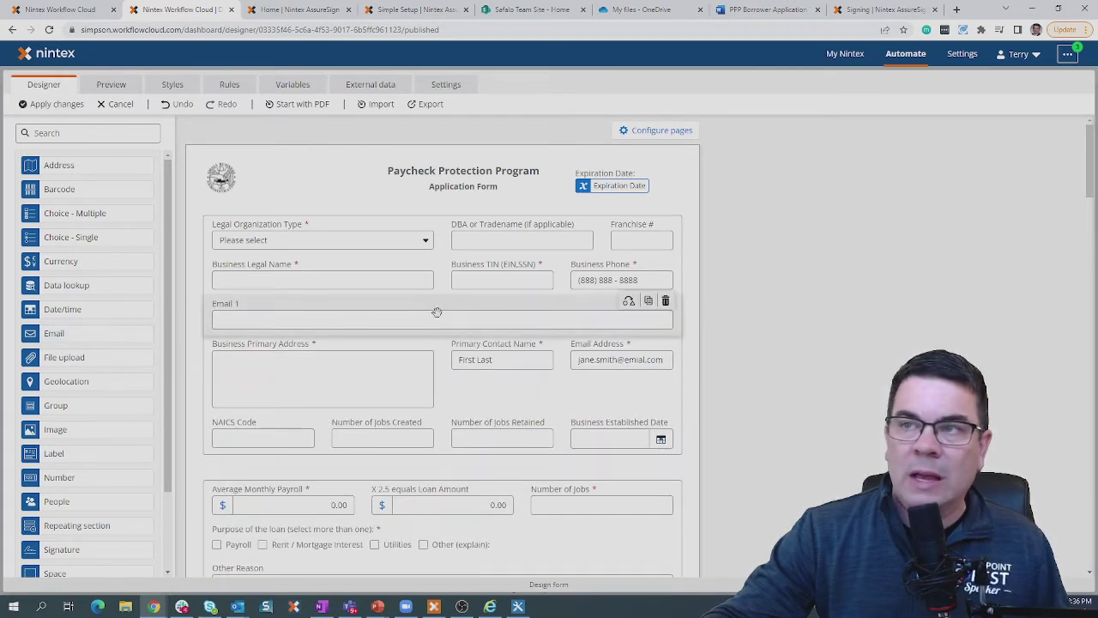
left_click(437, 315)
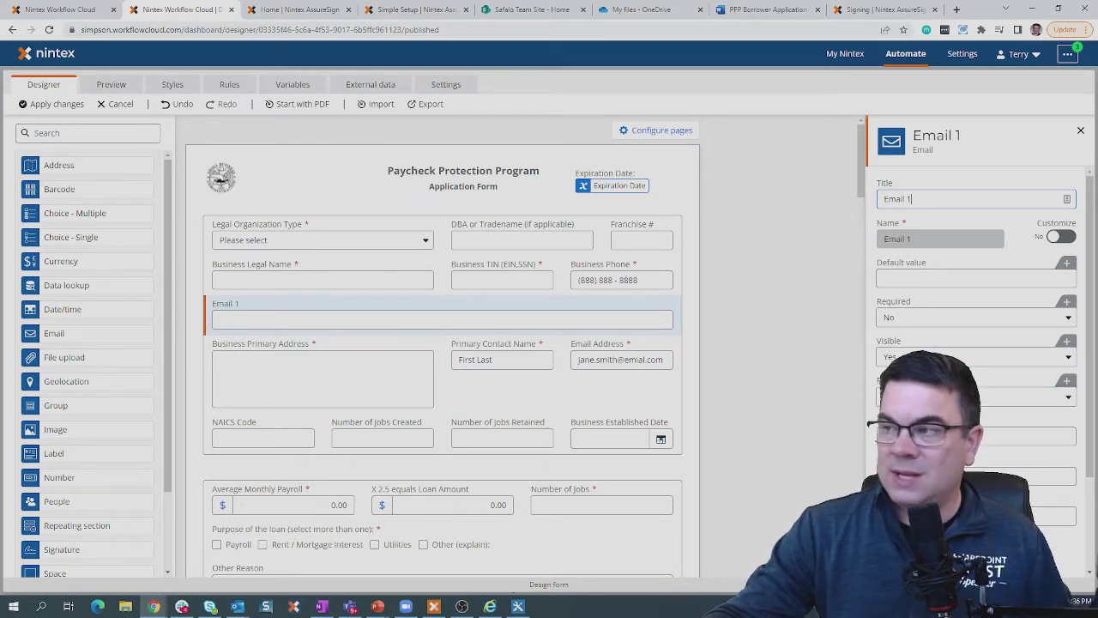
left_click(1080, 131)
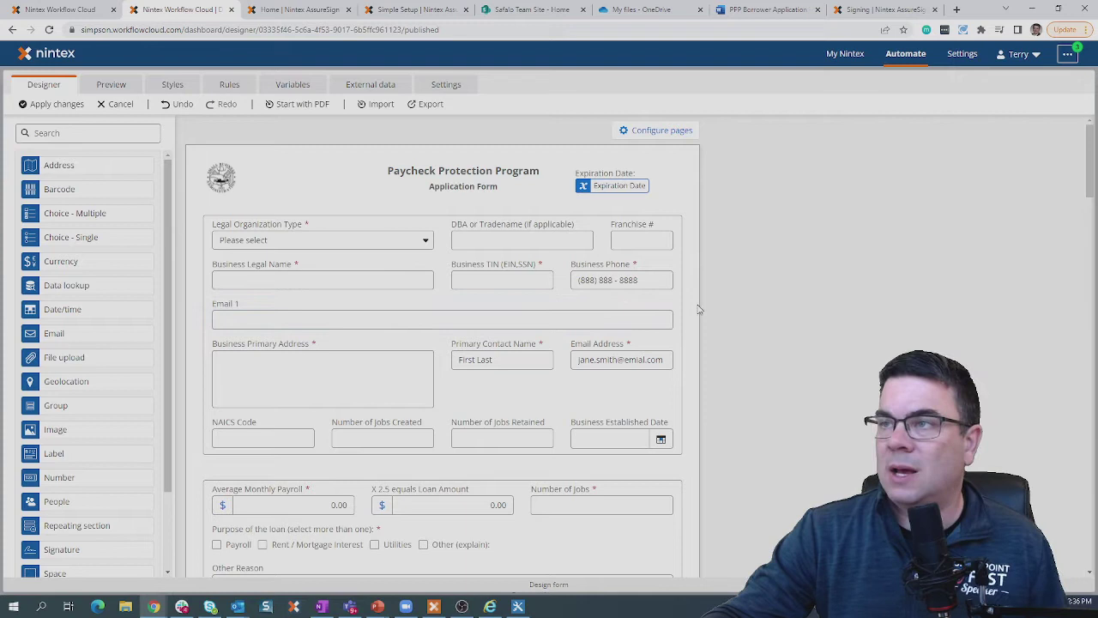
left_click(666, 302)
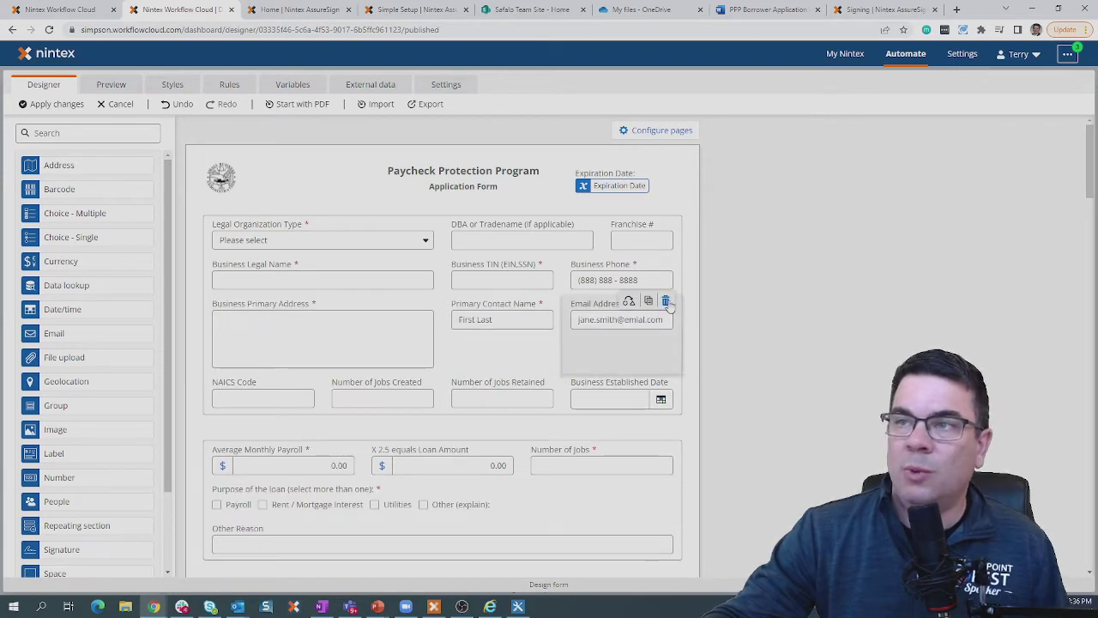
left_click(230, 86)
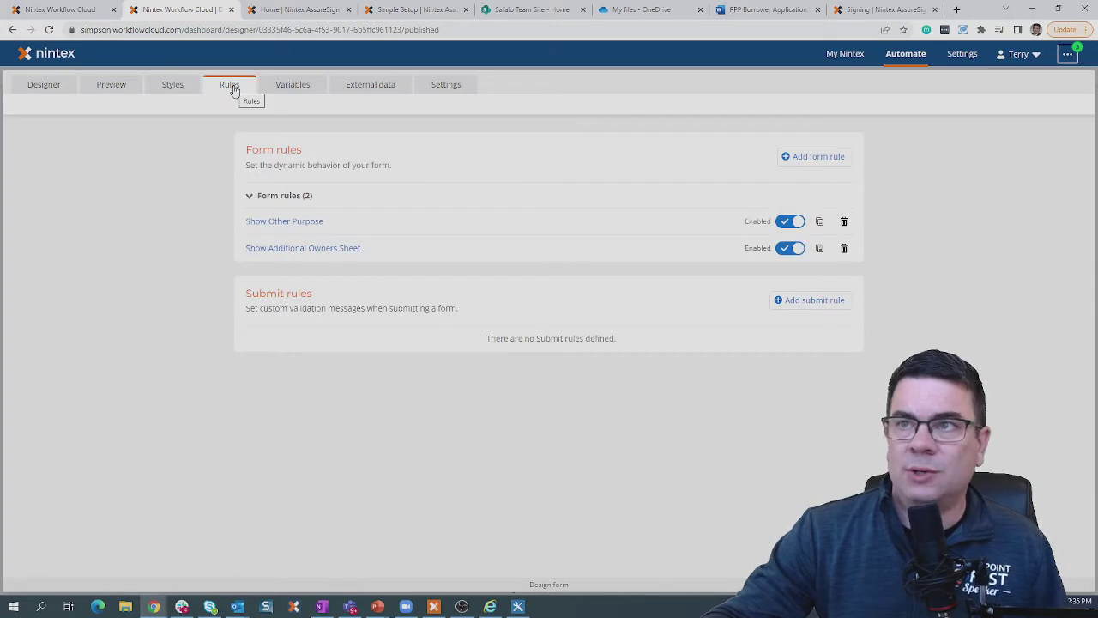
Review the Show Additional Owners Sheet rule (Additional Owners Is Yes), collapse it, and return to the layout.
left_click(406, 252)
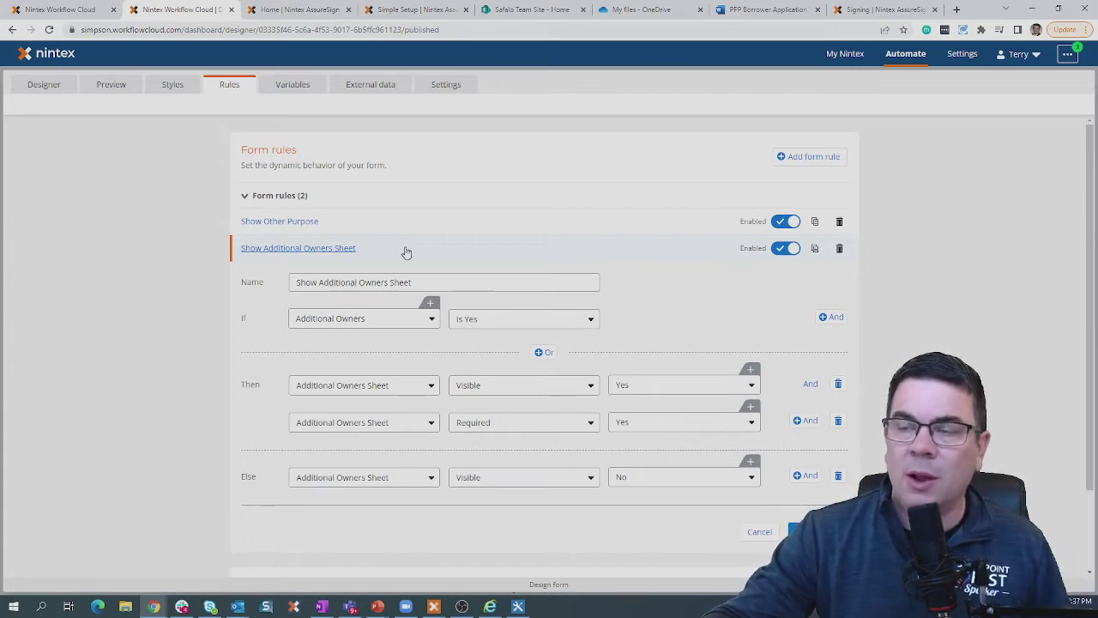
left_click(329, 321)
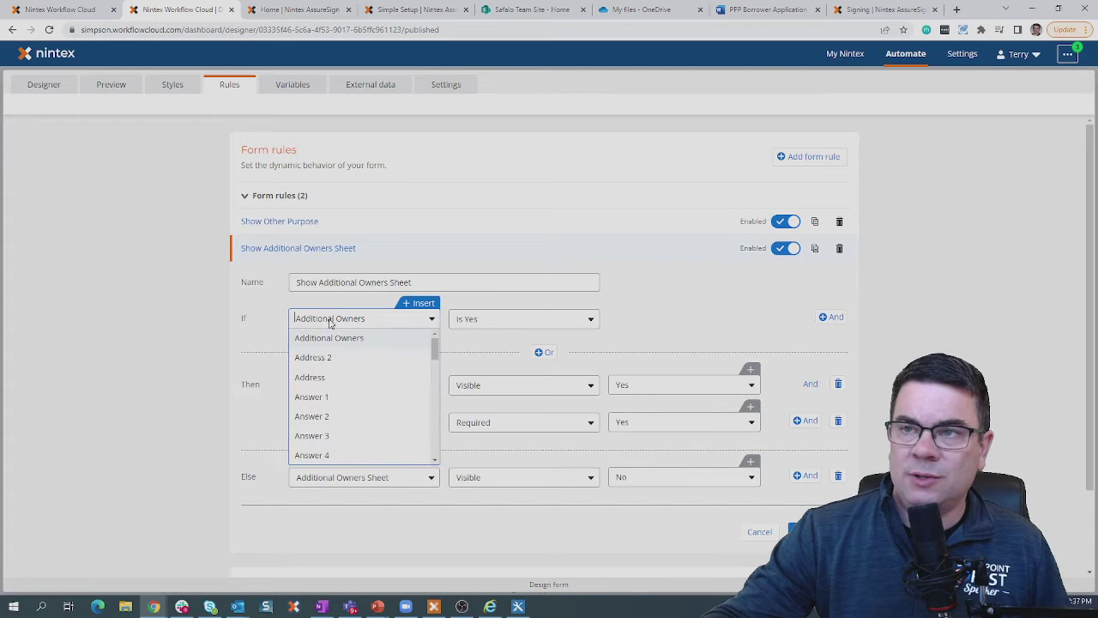
left_click(487, 319)
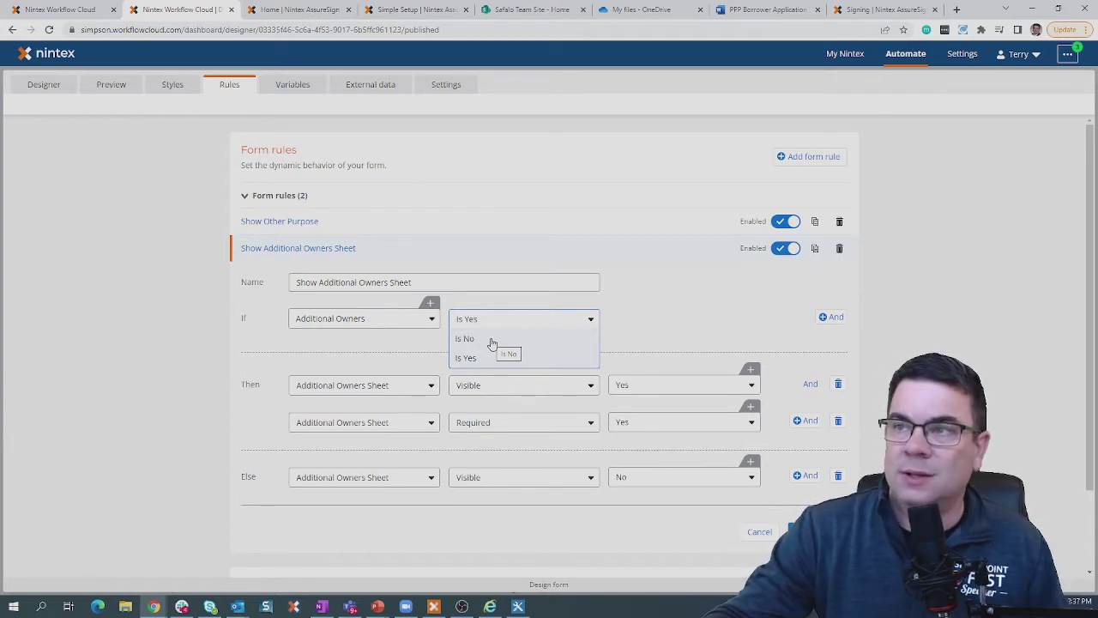
left_click(664, 315)
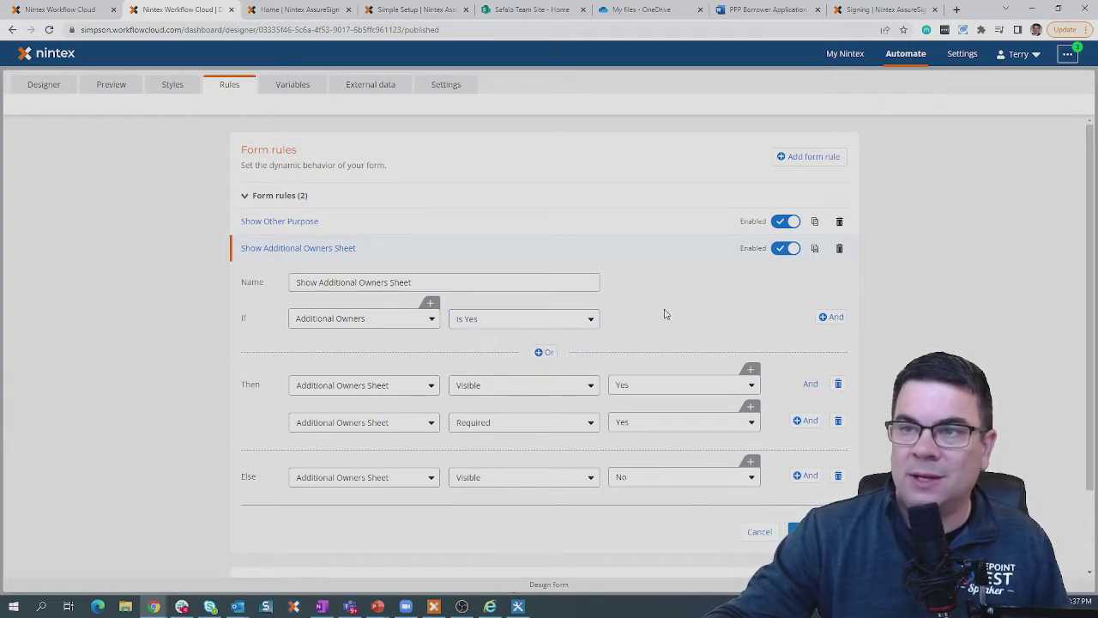
left_click(387, 388)
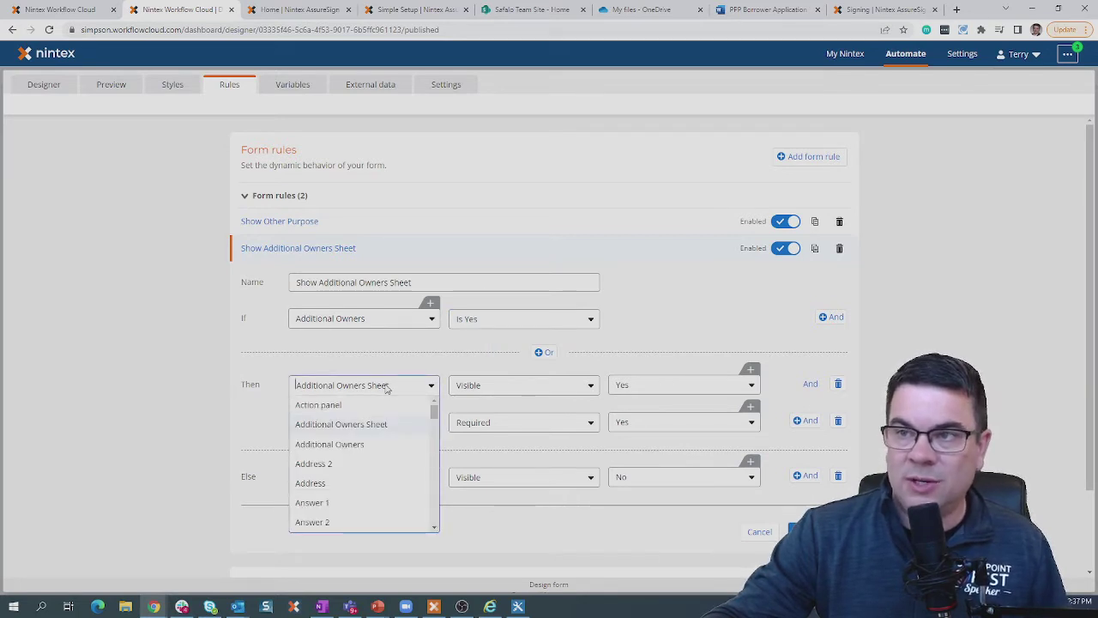
left_click(401, 370)
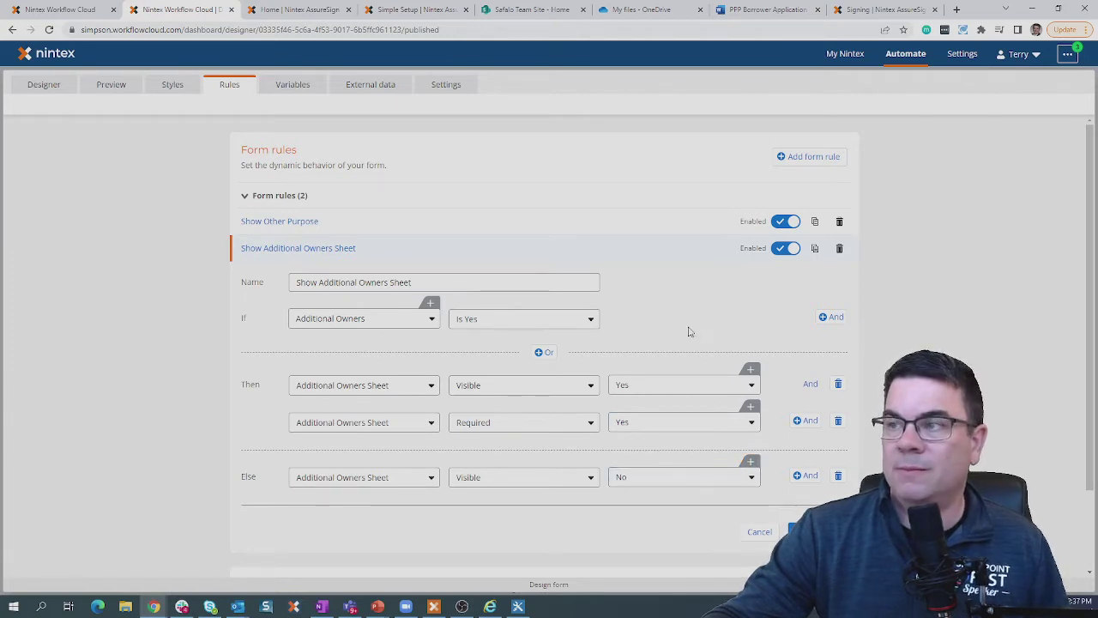
left_click(759, 531)
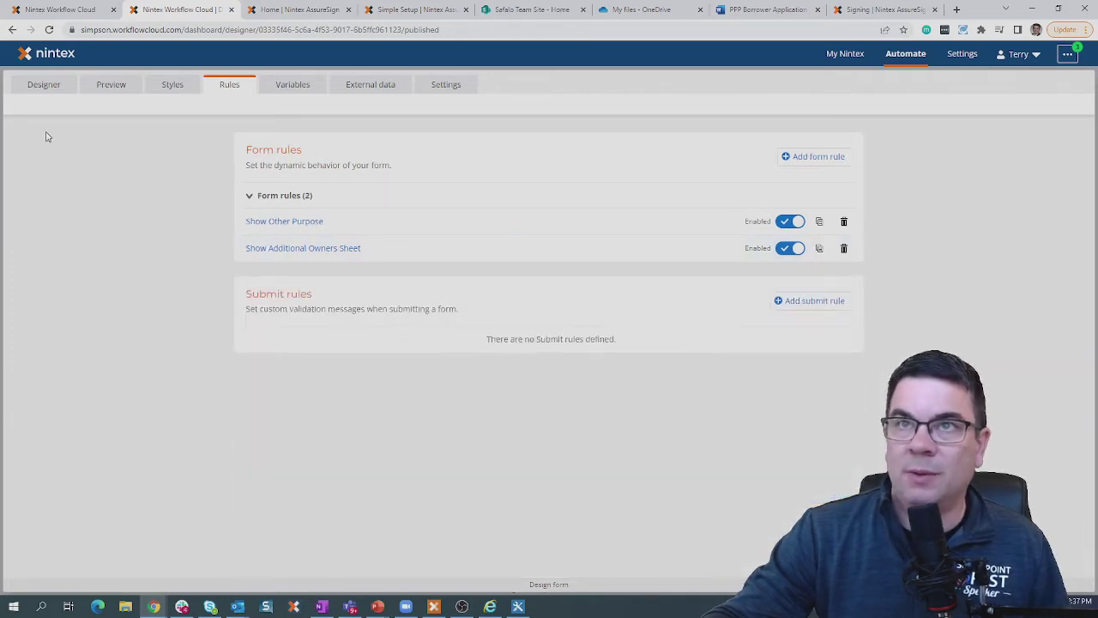
left_click(41, 85)
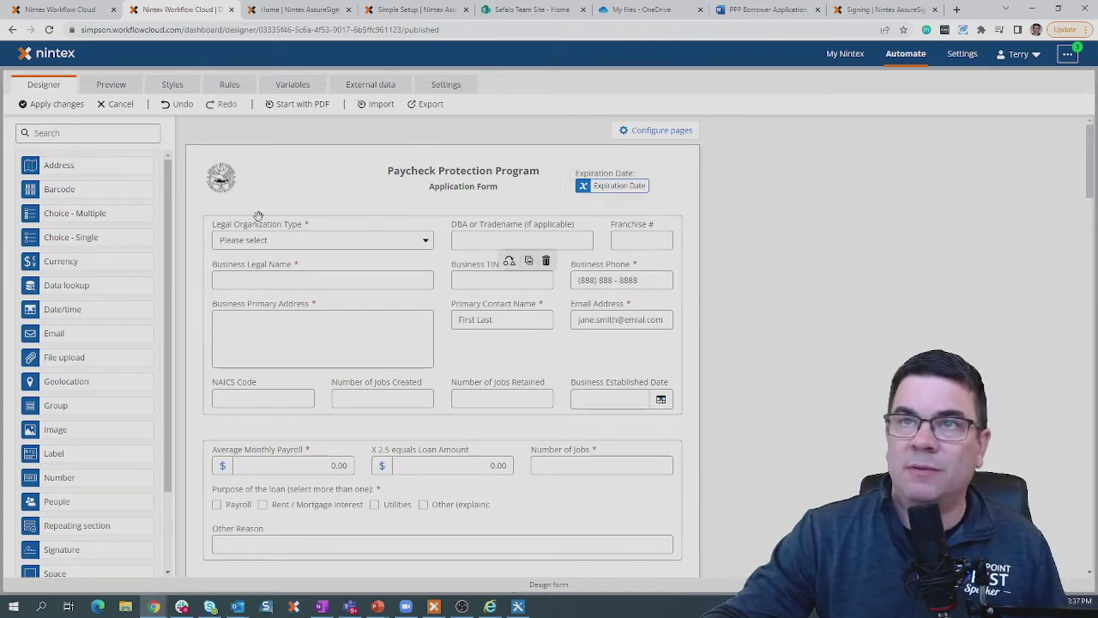
Discard the pending form changes and open the Generate document step's settings.
left_click(114, 104)
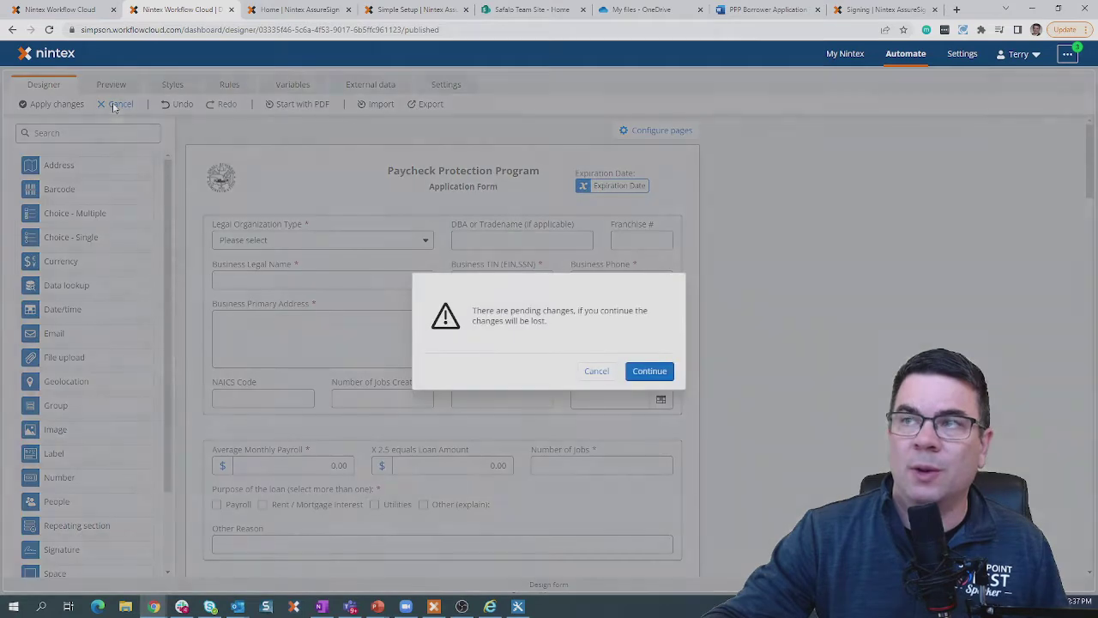
left_click(651, 371)
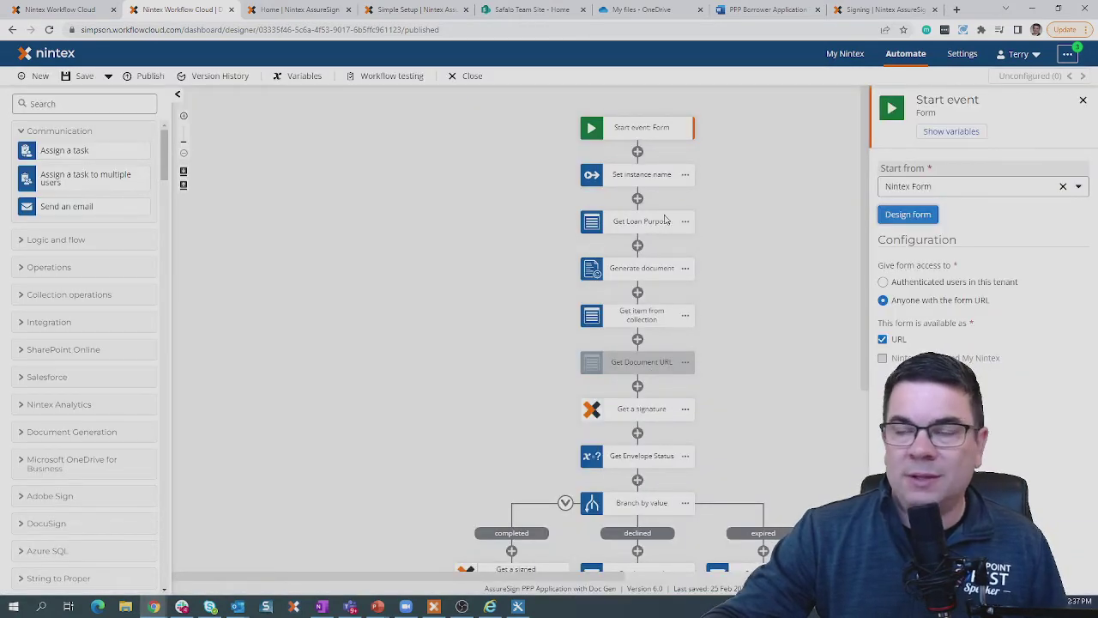
left_click(644, 271)
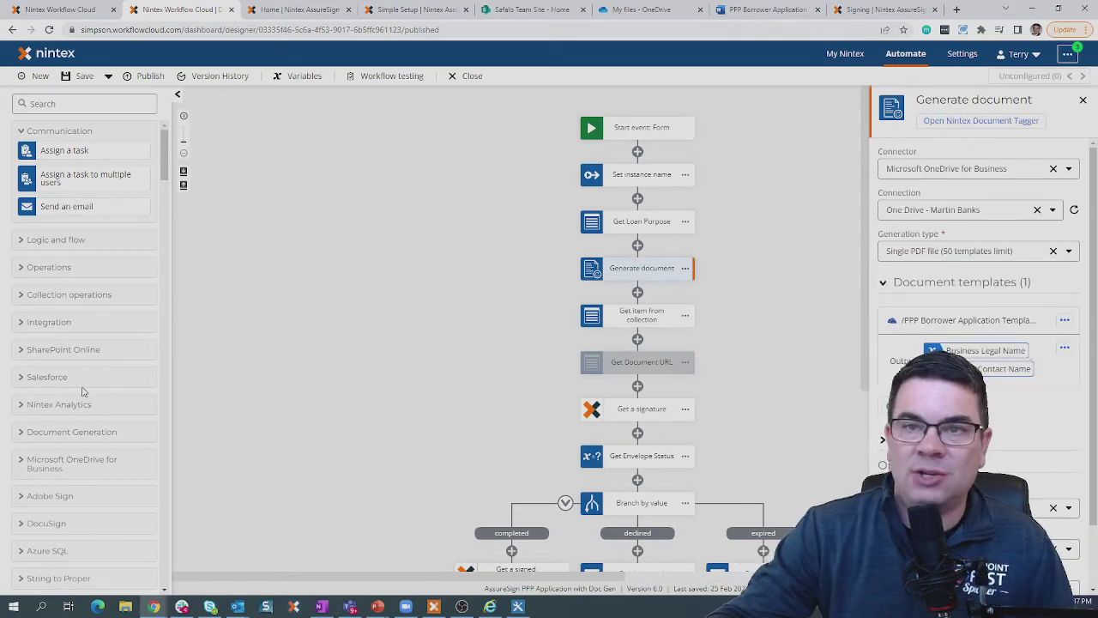
left_click(64, 435)
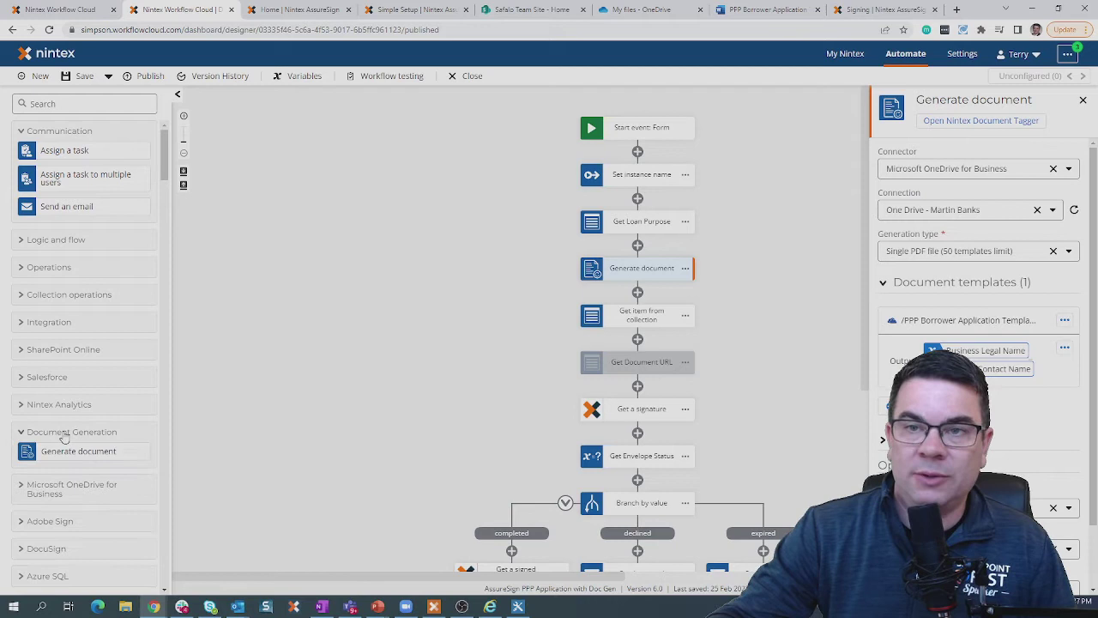
left_click_drag(67, 451, 97, 435)
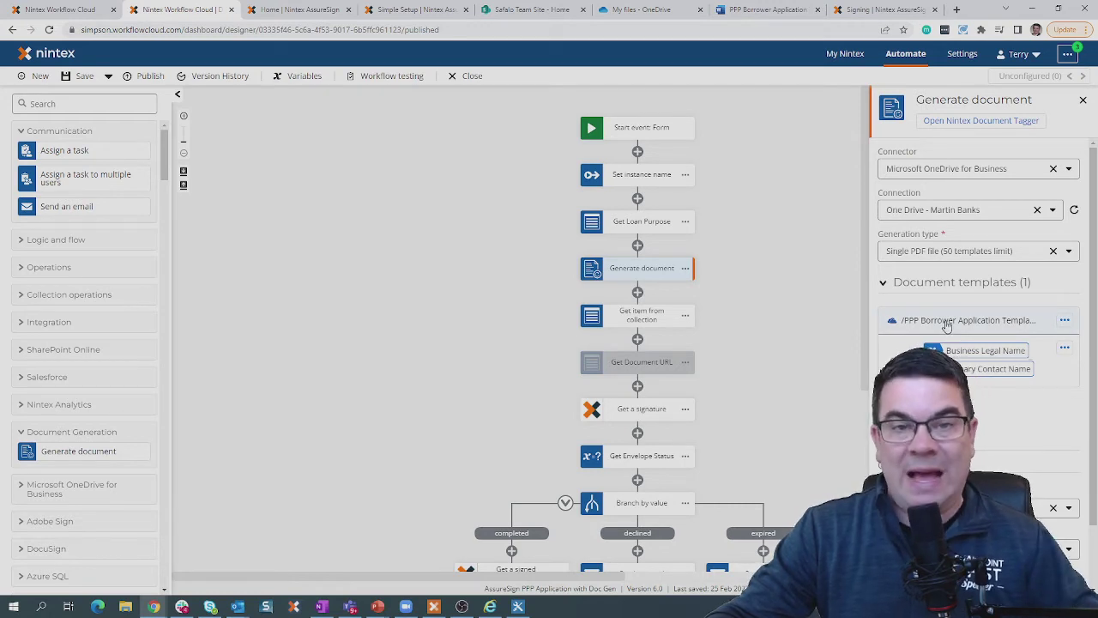
Keep the Generation type at Single PDF file and review the step's settings.
left_click(969, 252)
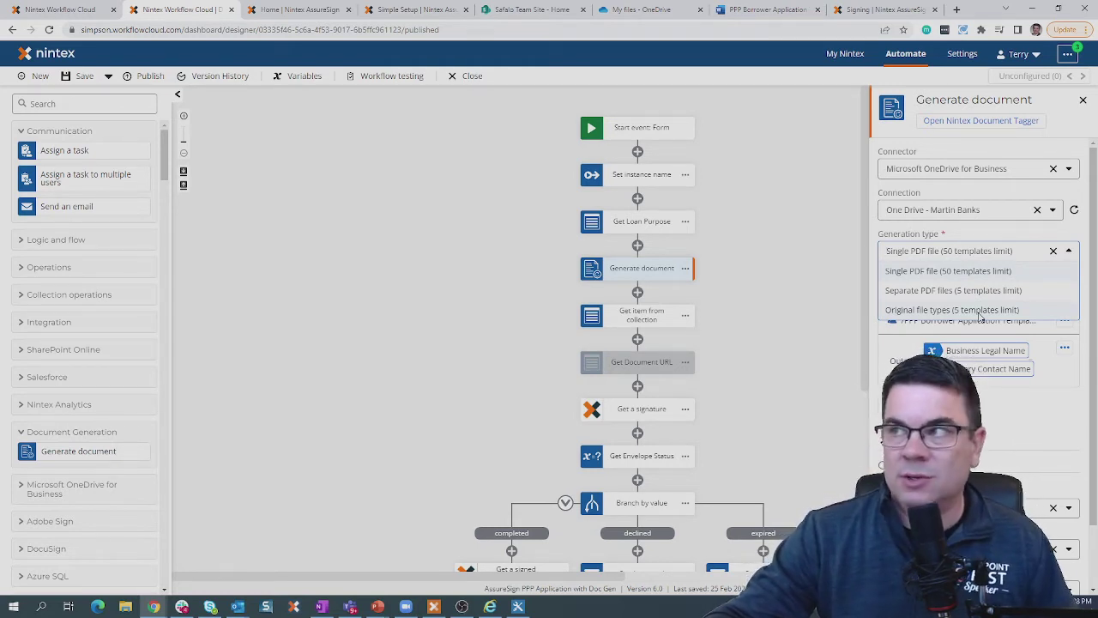
left_click(970, 252)
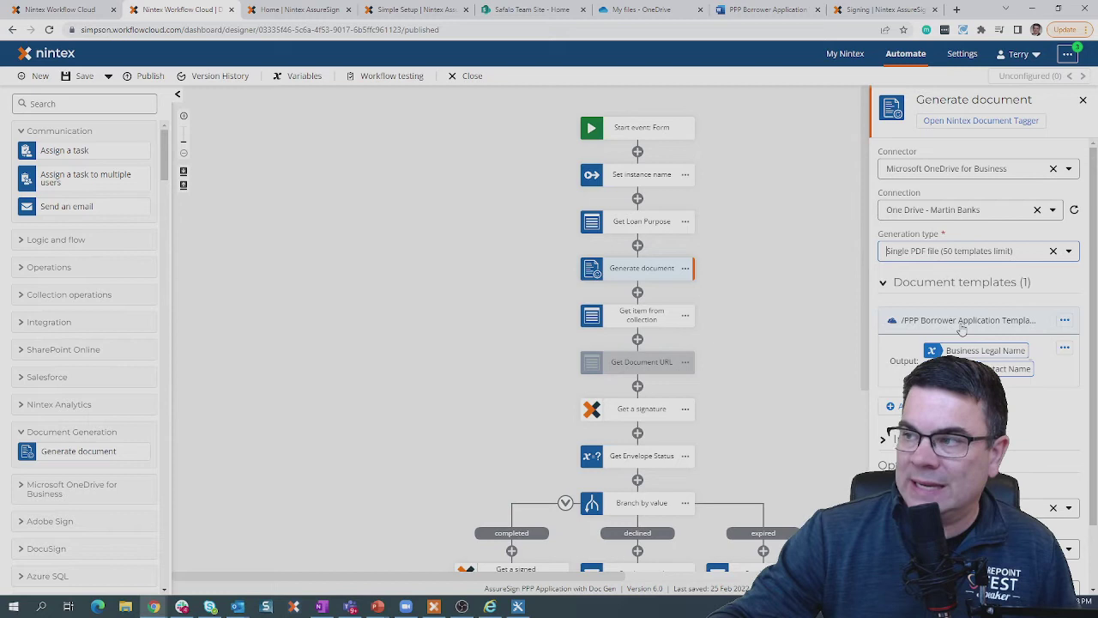
scroll(978, 343, "down", 1)
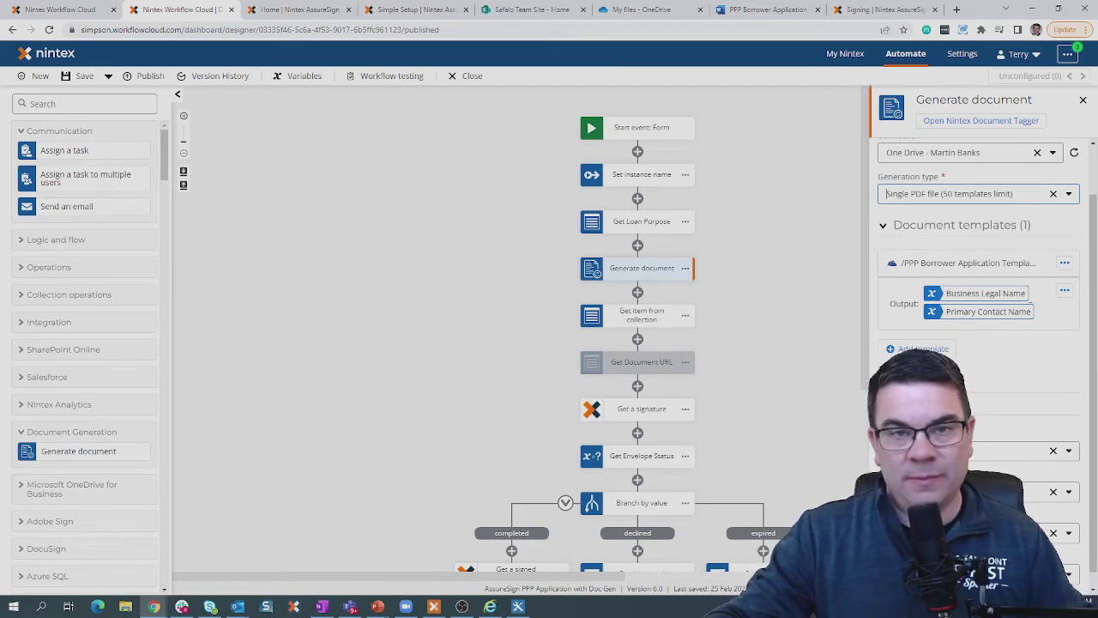
scroll(979, 258, "up", 1)
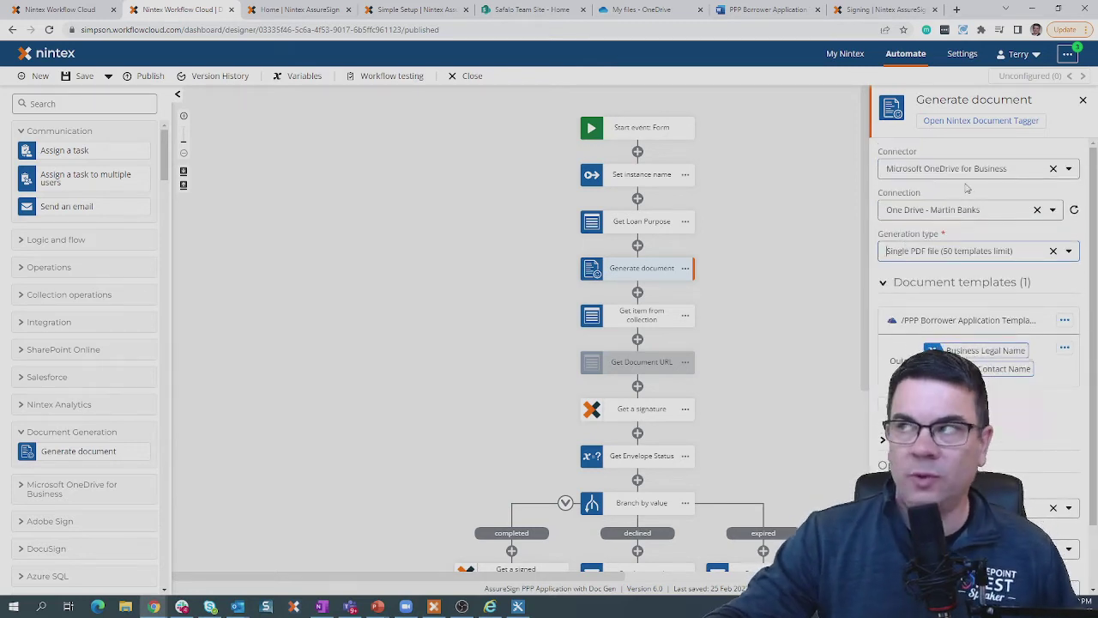
Copy the Legal Organization Type tag from the Document Tagger's Start Event Variables, then close it.
left_click(973, 123)
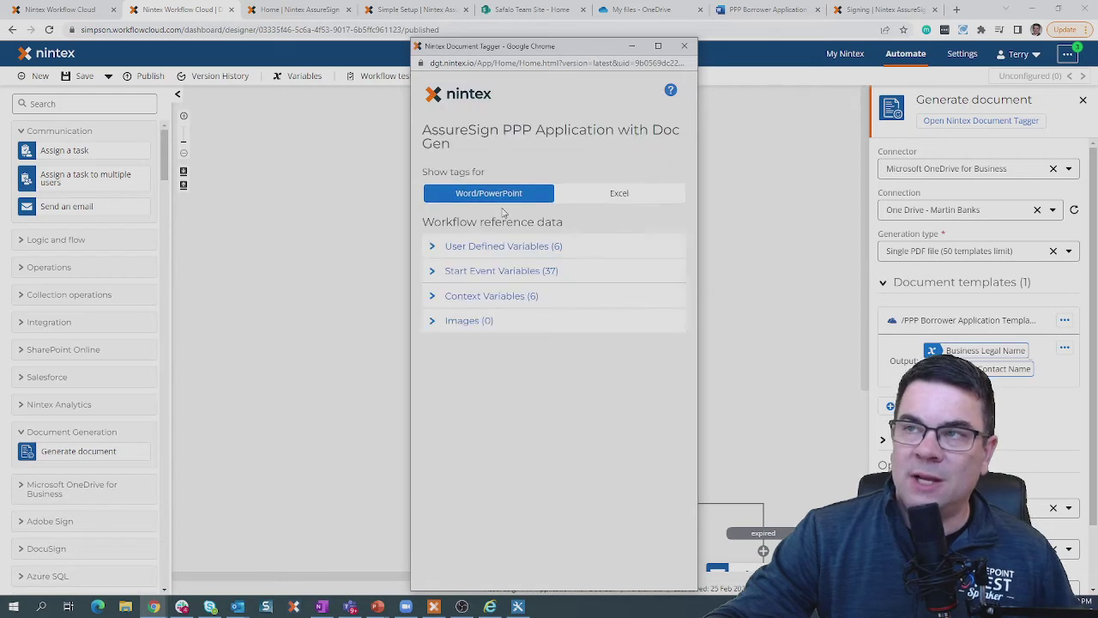
left_click(441, 274)
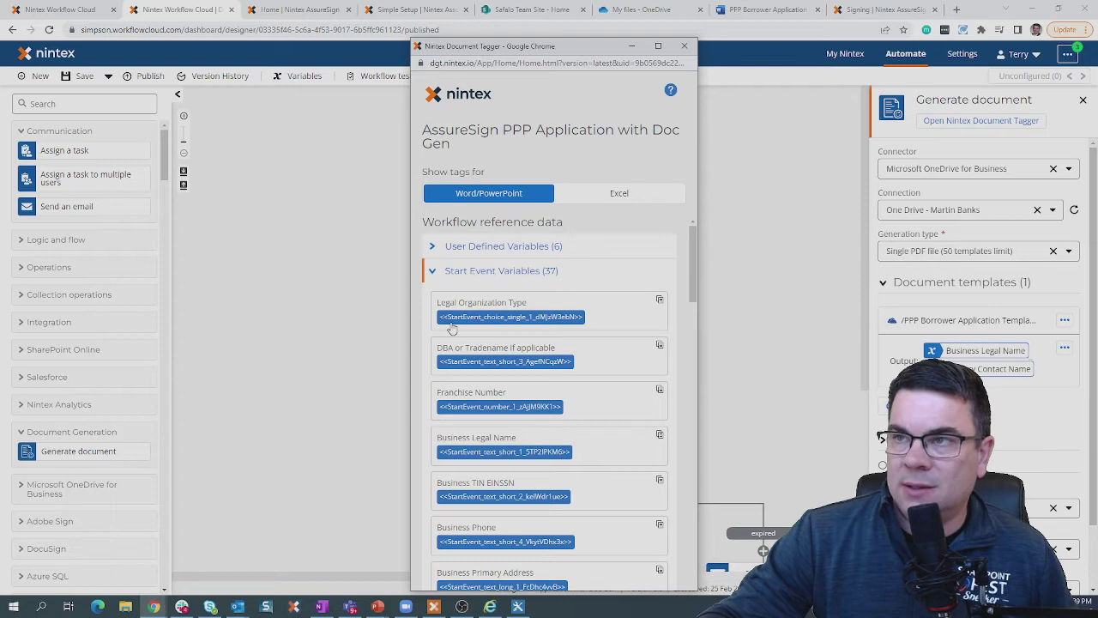
left_click(538, 317)
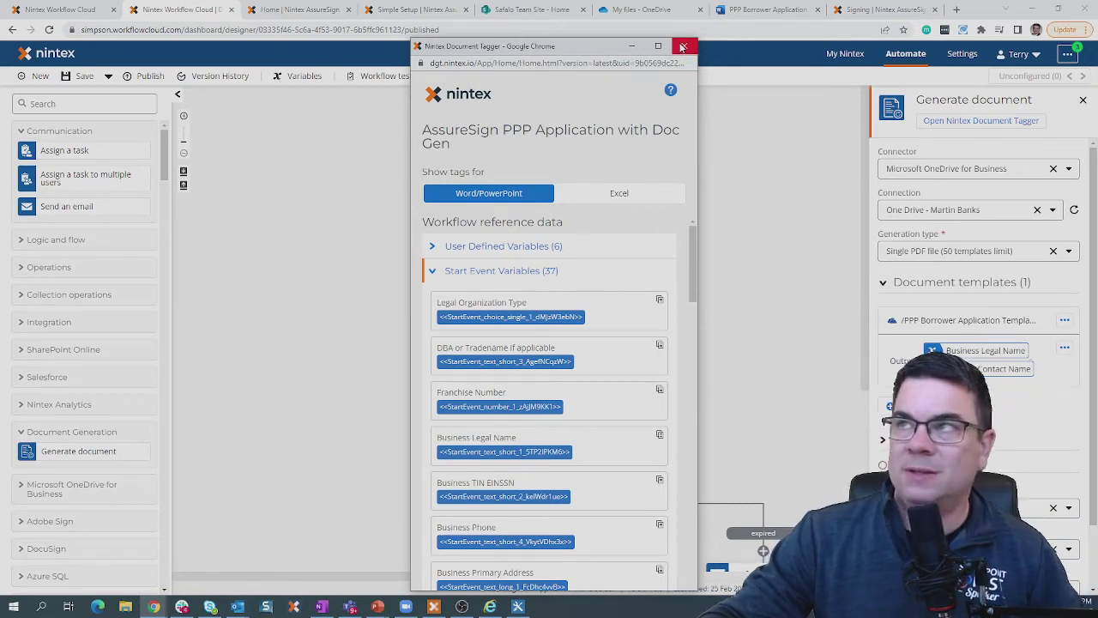
left_click(682, 47)
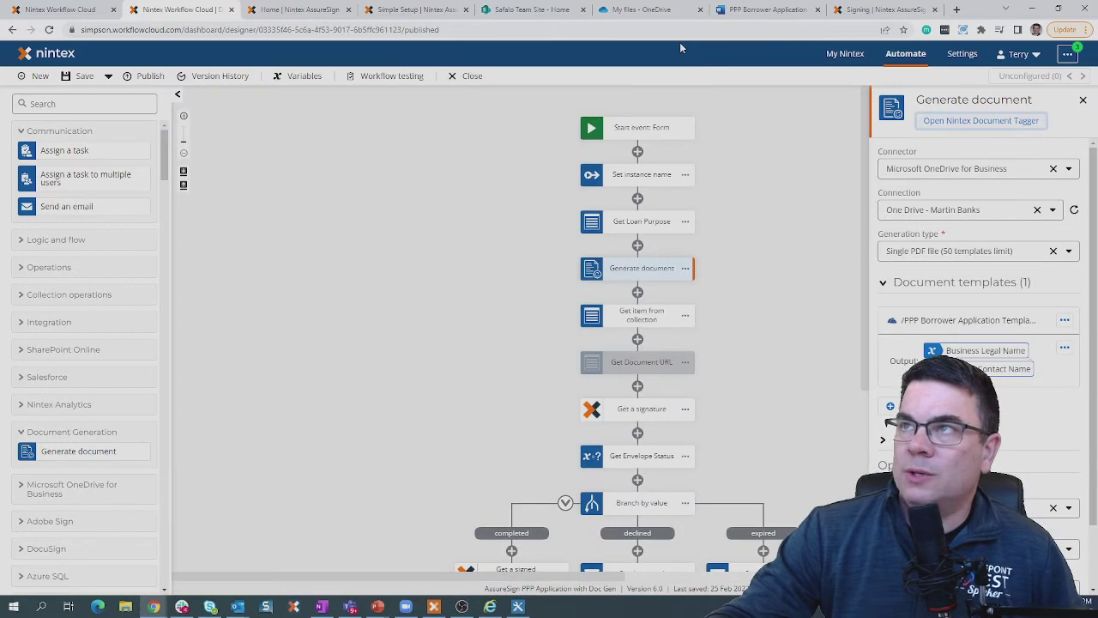
Open the PPP Borrower Application Template in Word and inspect its Type of Business tag.
left_click(642, 10)
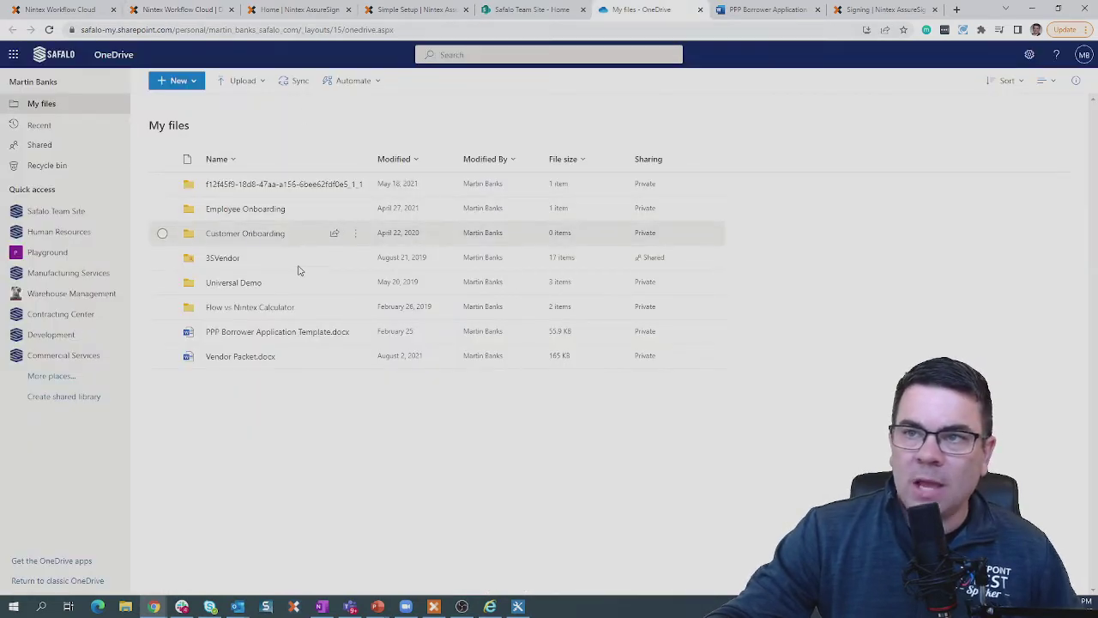
mouse_move(238, 335)
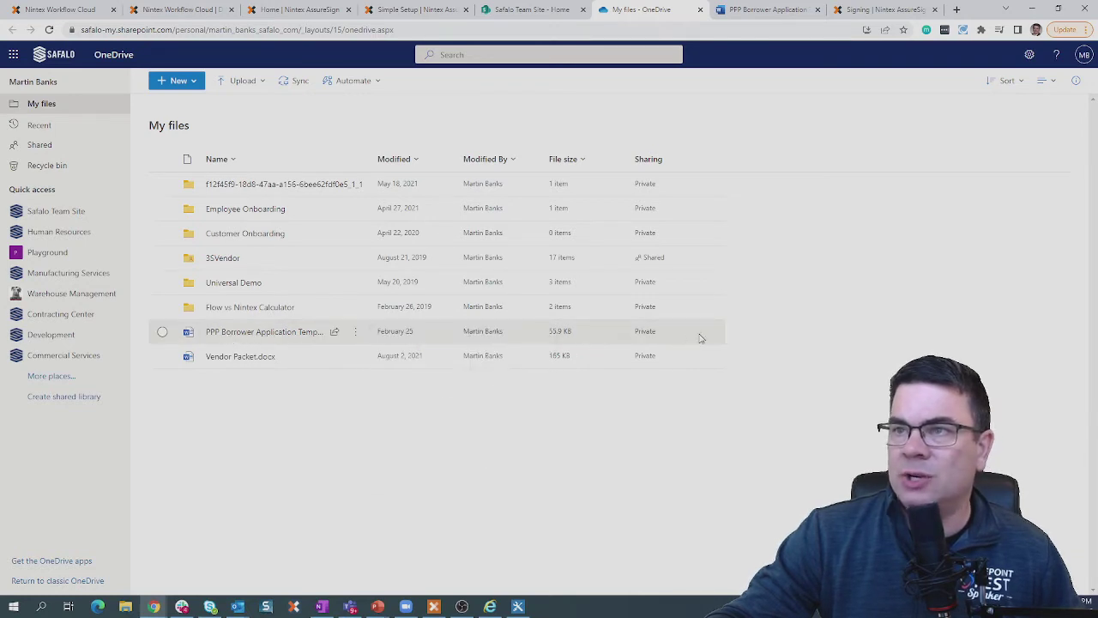
left_click(764, 10)
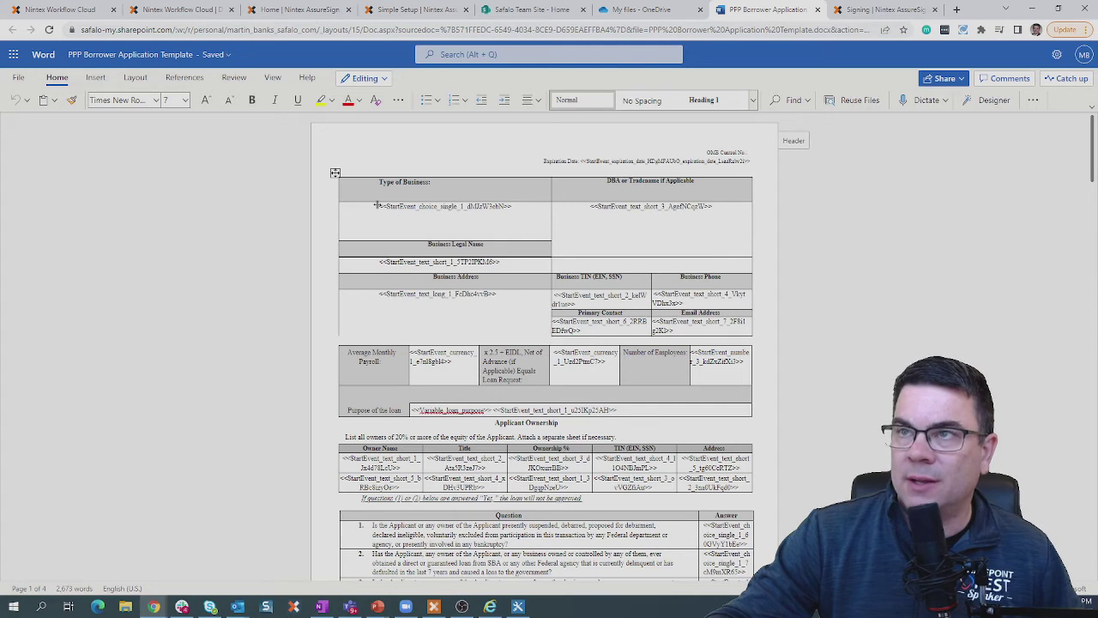
left_click_drag(380, 207, 513, 209)
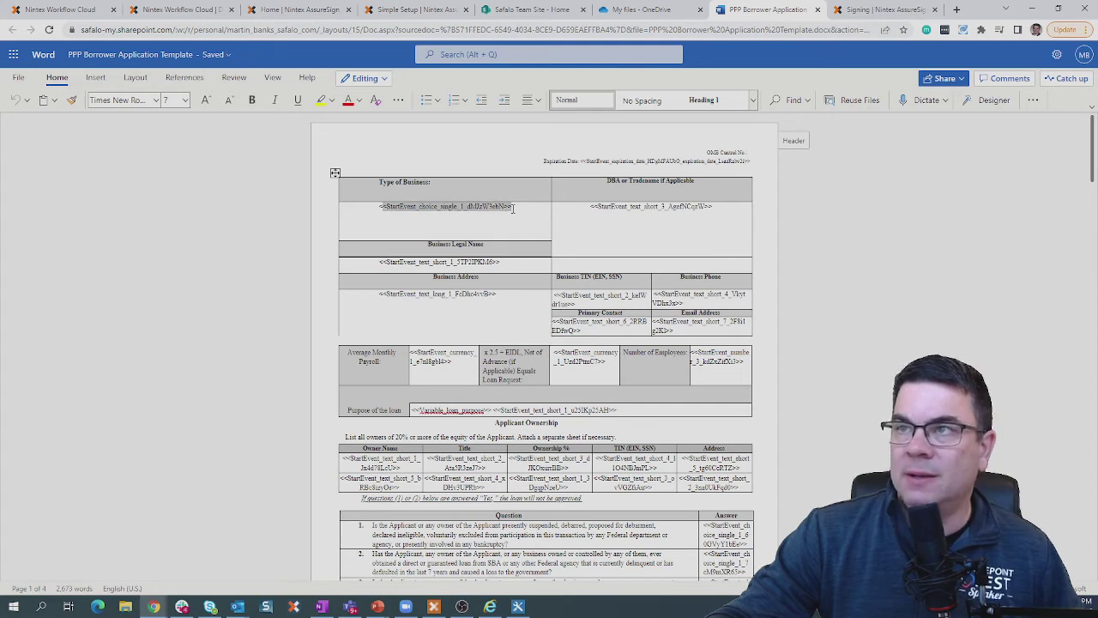
left_click(520, 210)
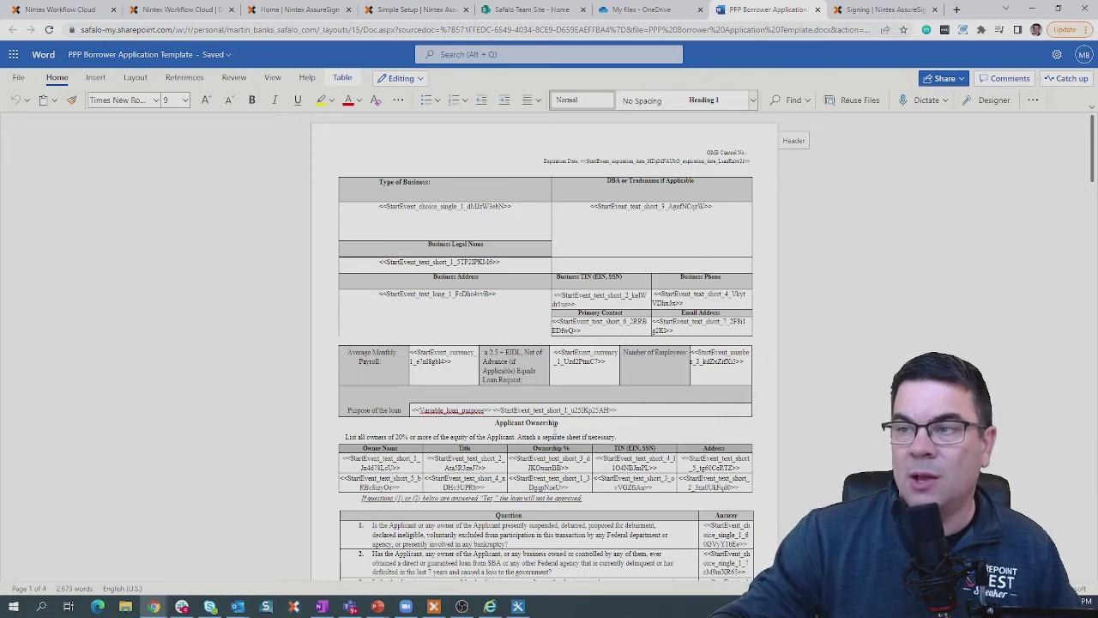
scroll(553, 433, "down", 1)
scroll(553, 433, "down", 2)
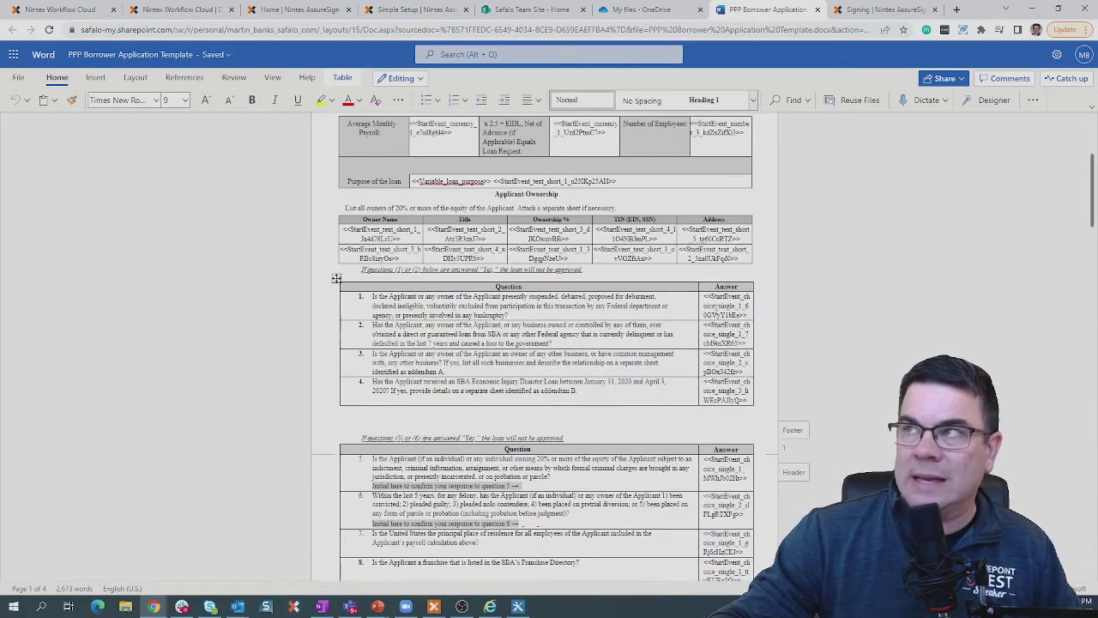
scroll(715, 307, "up", 3)
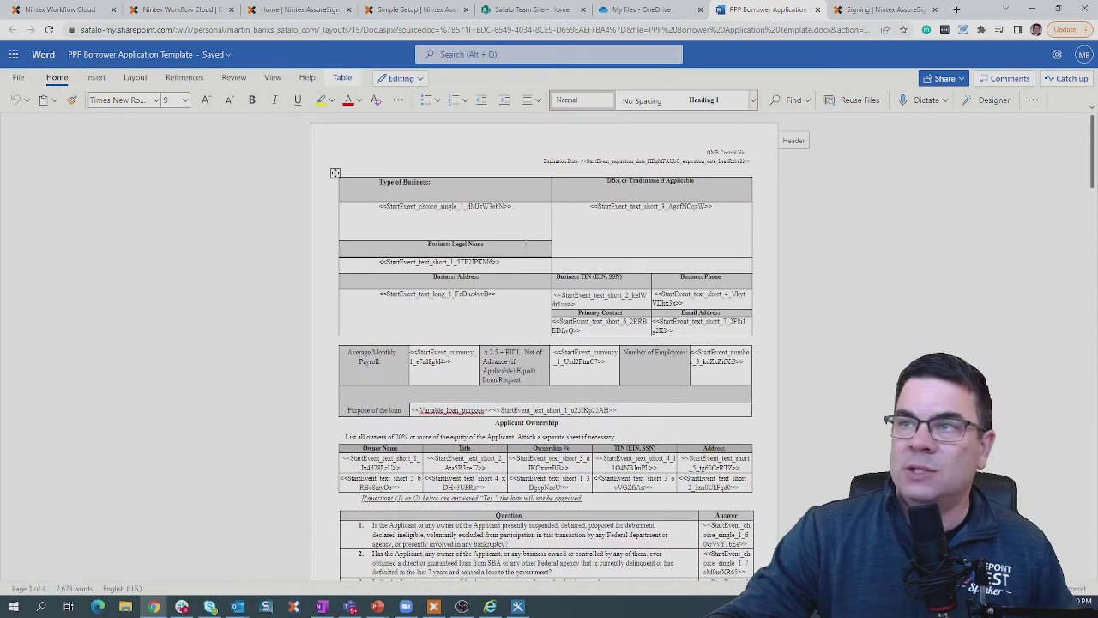
Inspect the Get item from collection step: GeneratedDocument, index 0, stored as documentforsigning.
left_click(187, 12)
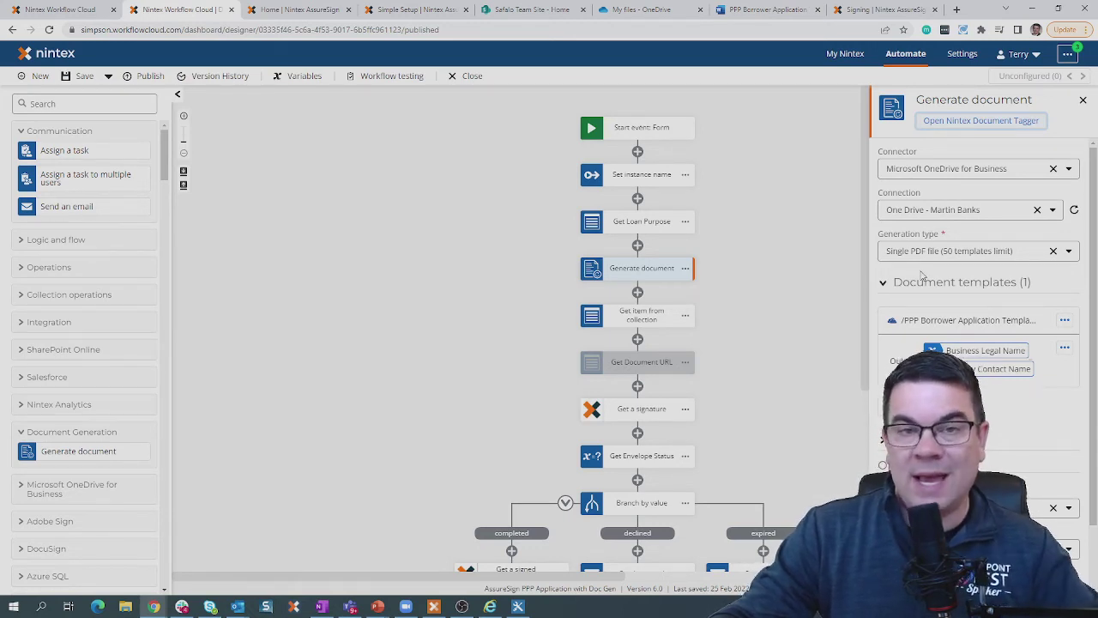
scroll(923, 274, "down", 1)
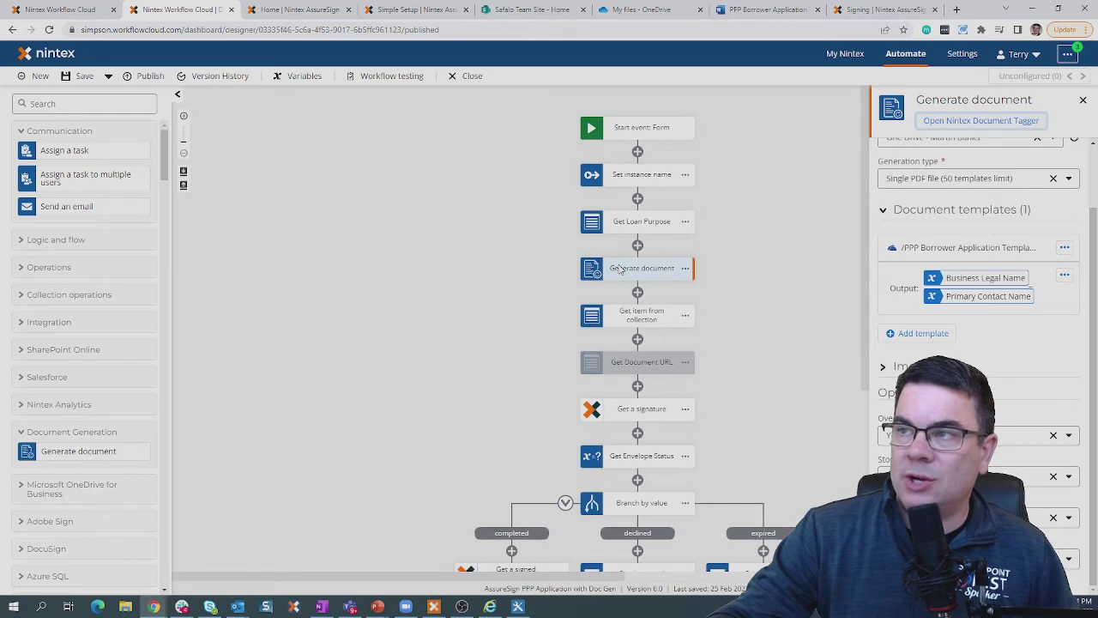
left_click(639, 319)
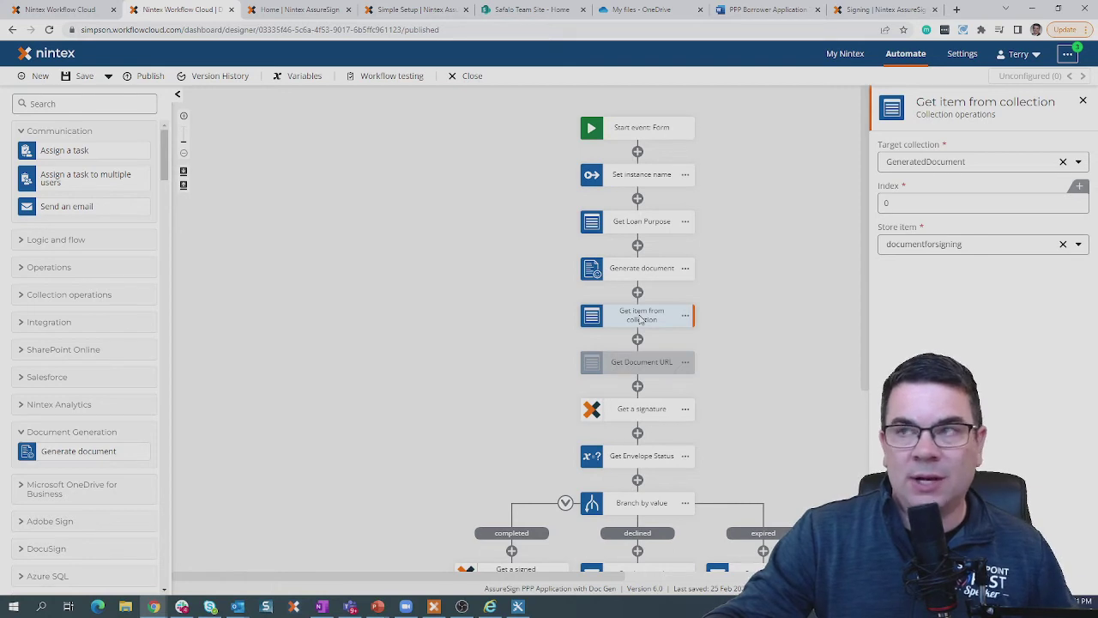
left_click(913, 205)
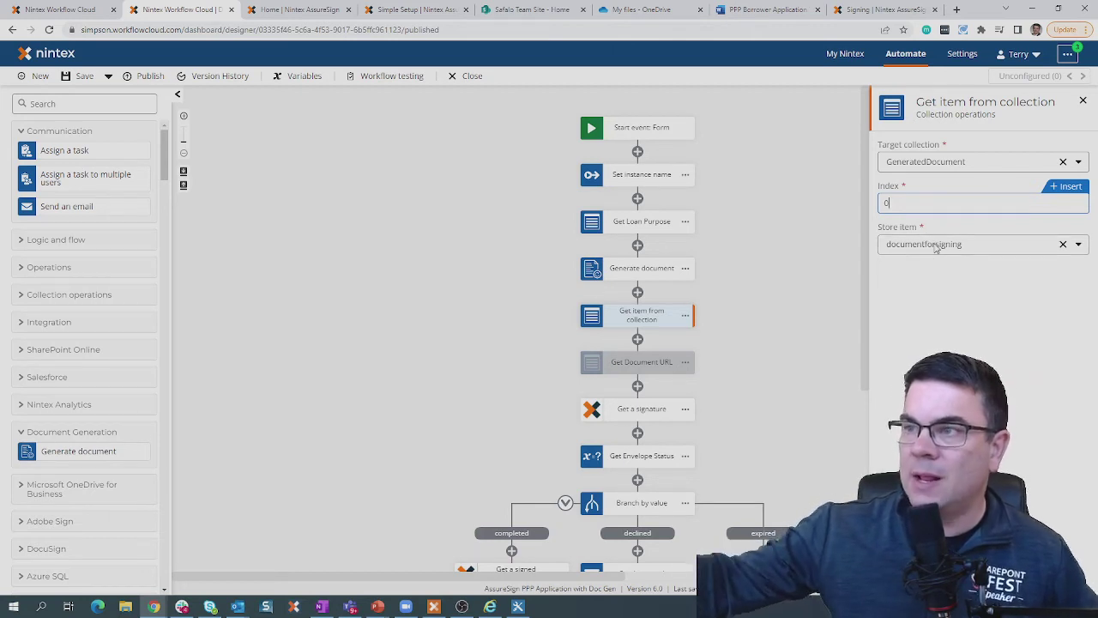
Check the Get a signature step's connection, account and PPP DocGen template, then view the AssureSign home page.
left_click(626, 411)
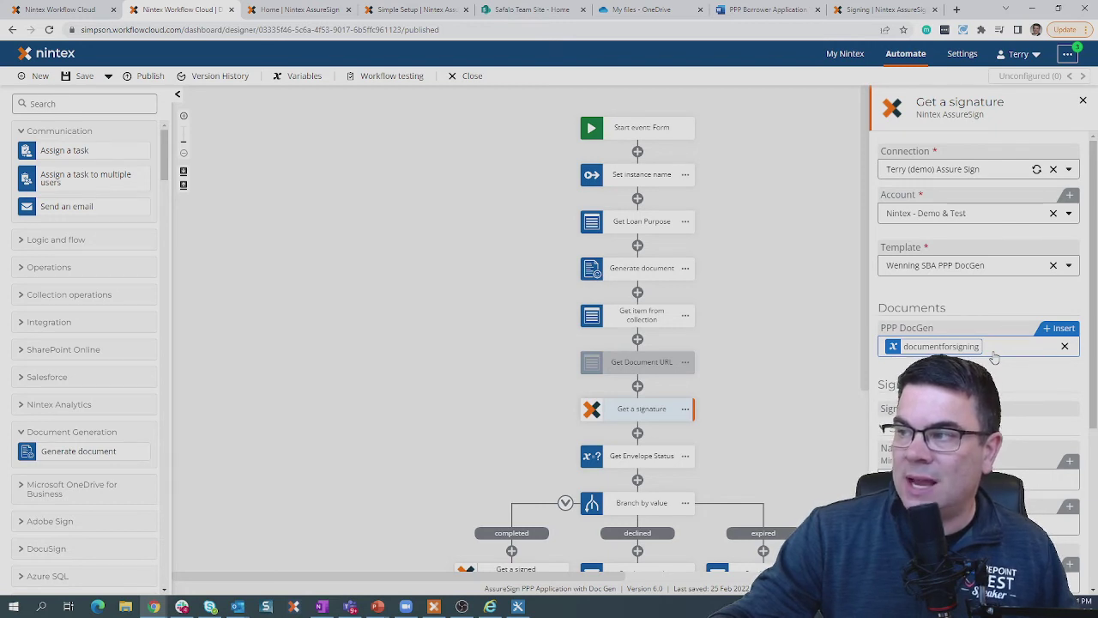
scroll(995, 357, "down", 3)
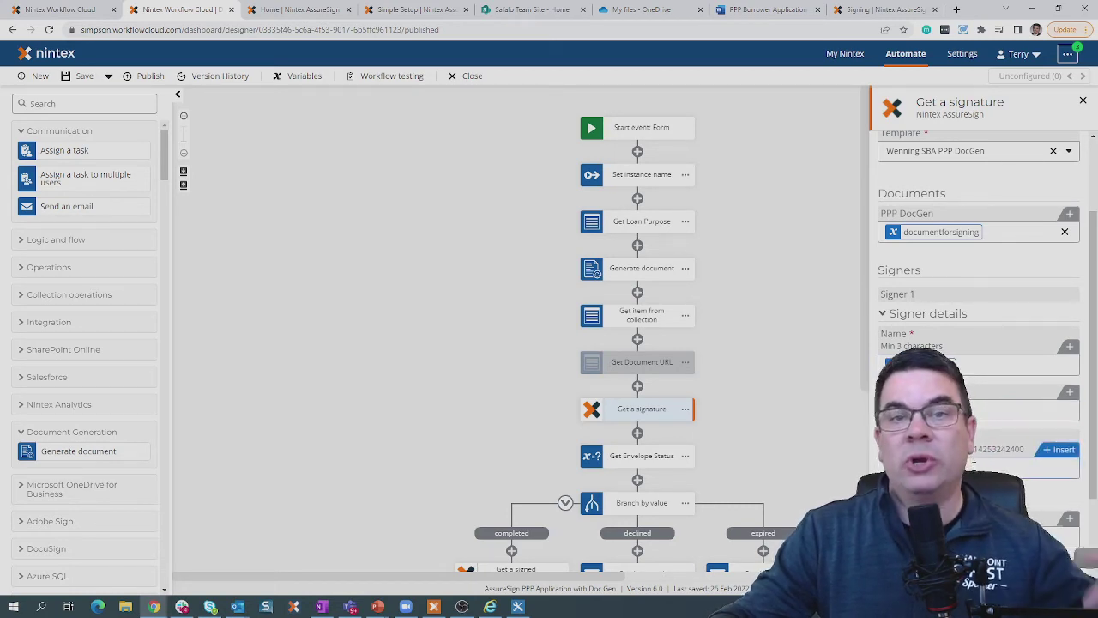
scroll(1005, 345, "up", 3)
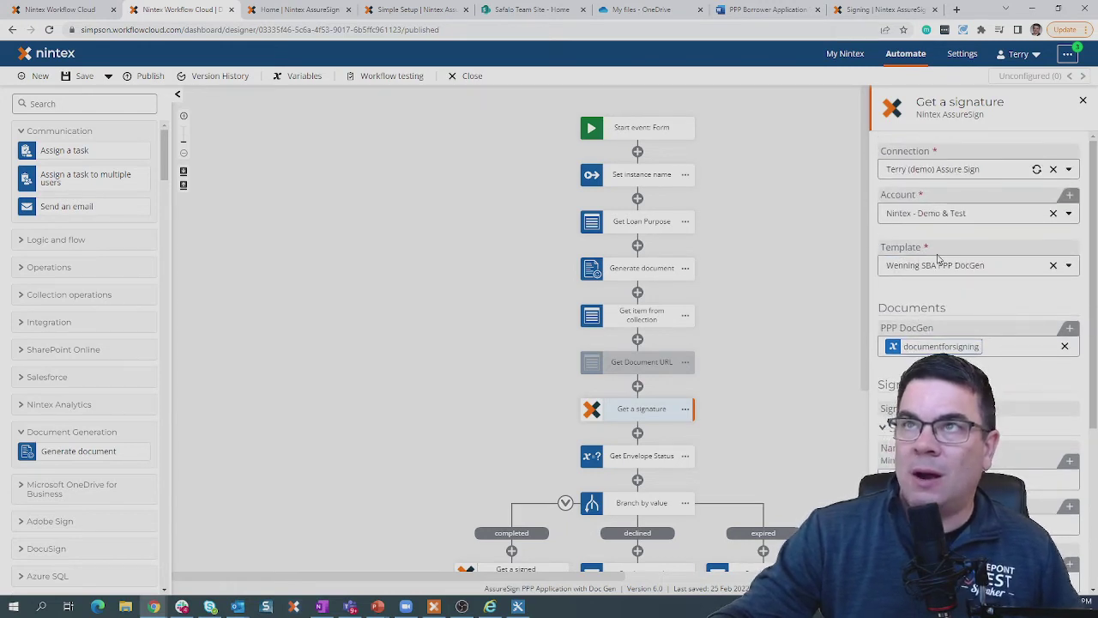
left_click(322, 12)
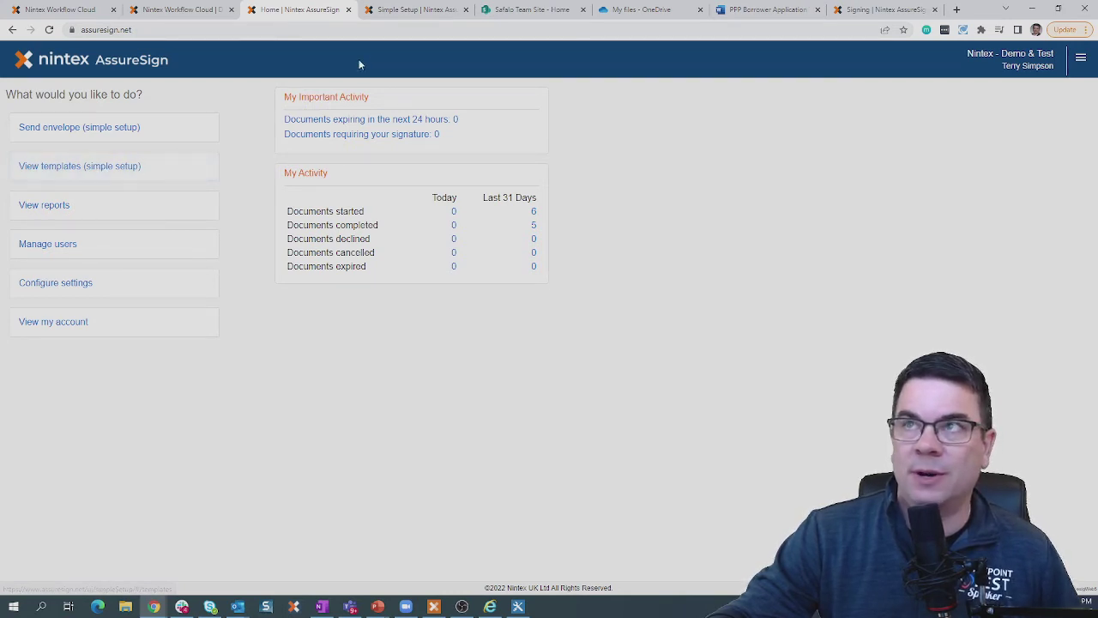
Open the PPP DocGen template from the Simple Setup templates list in the editor.
left_click(403, 11)
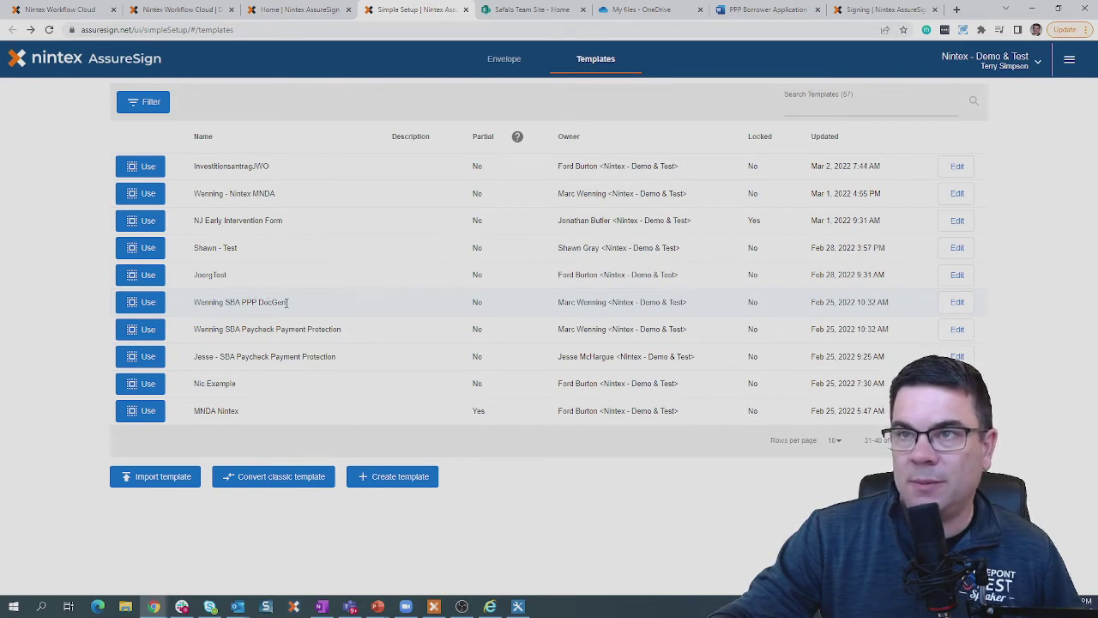
left_click(960, 304)
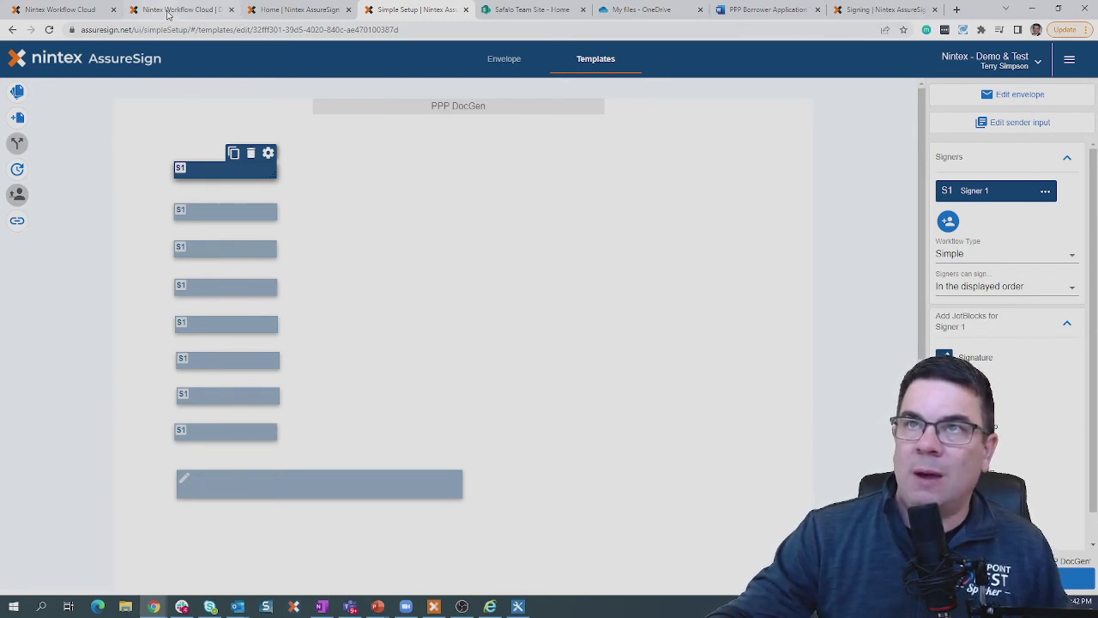
Back in the workflow designer, inspect the Get a signed document and Send Completed Notification Email settings.
left_click(169, 10)
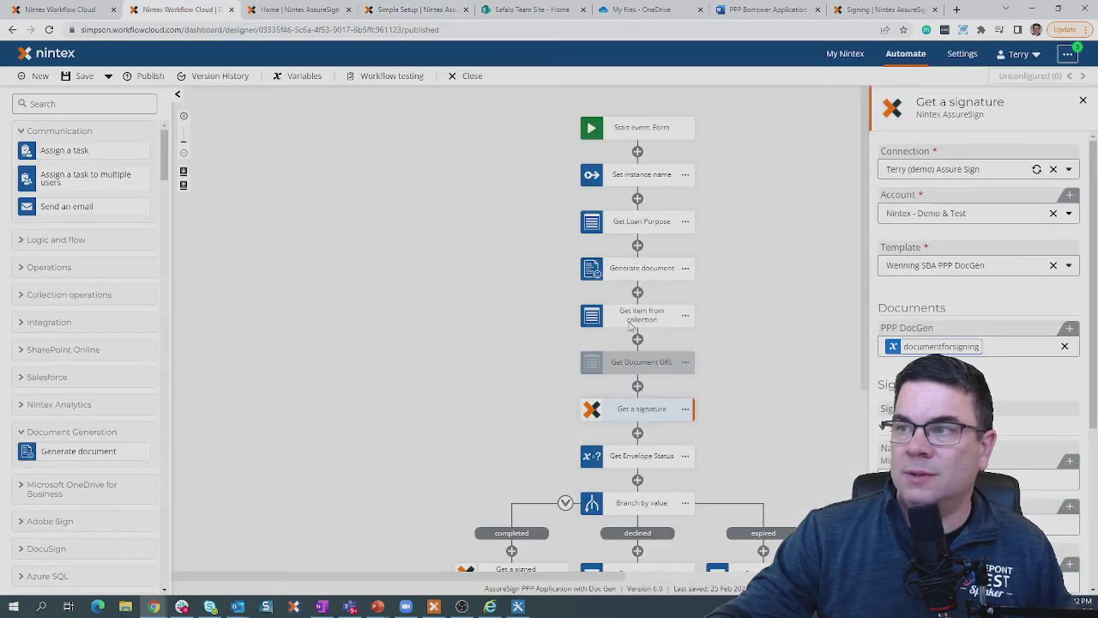
scroll(648, 264, "down", 1)
scroll(647, 264, "down", 3)
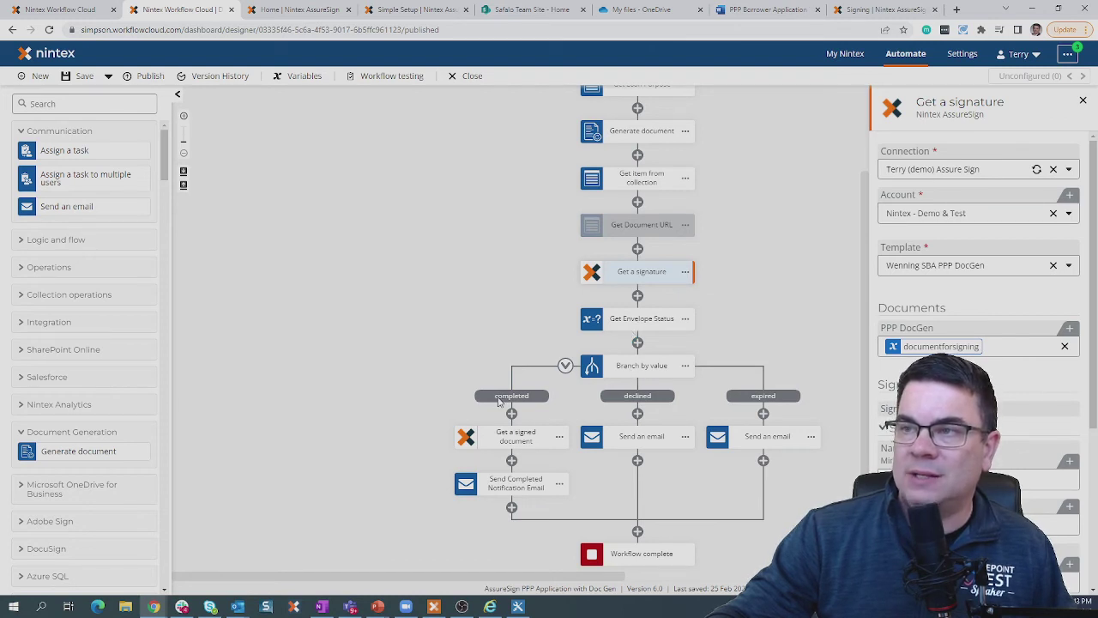
left_click(502, 444)
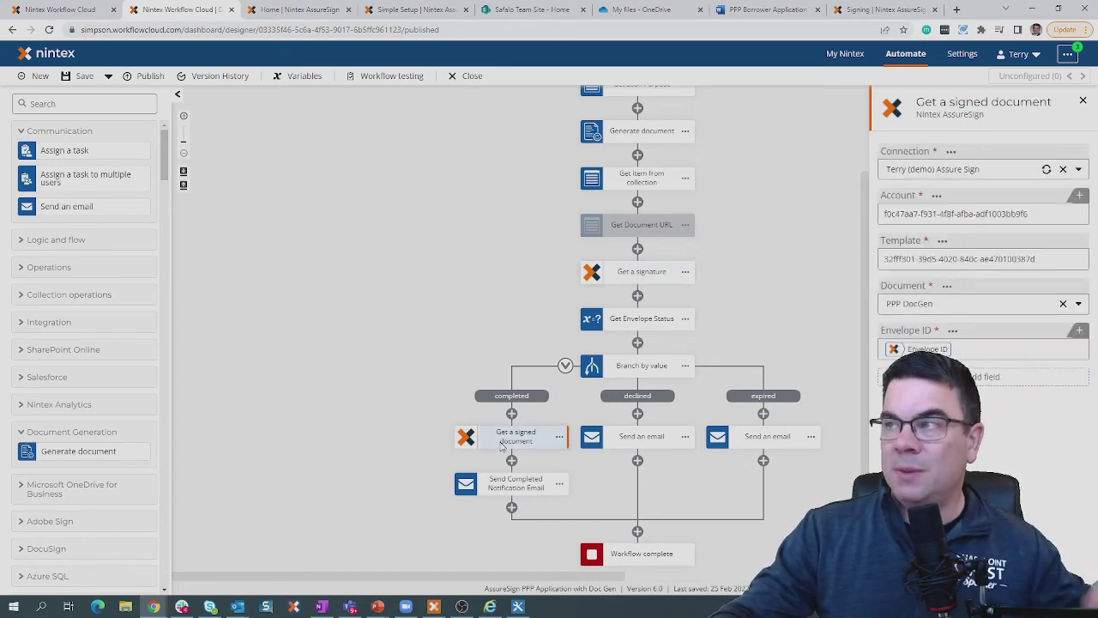
left_click(515, 485)
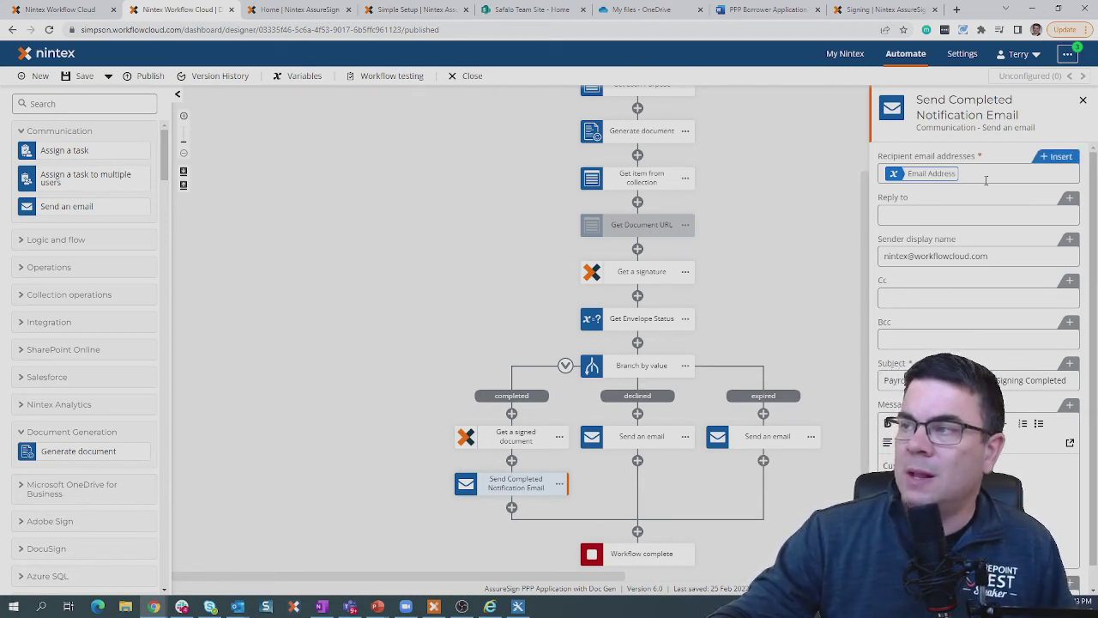
scroll(986, 180, "down", 1)
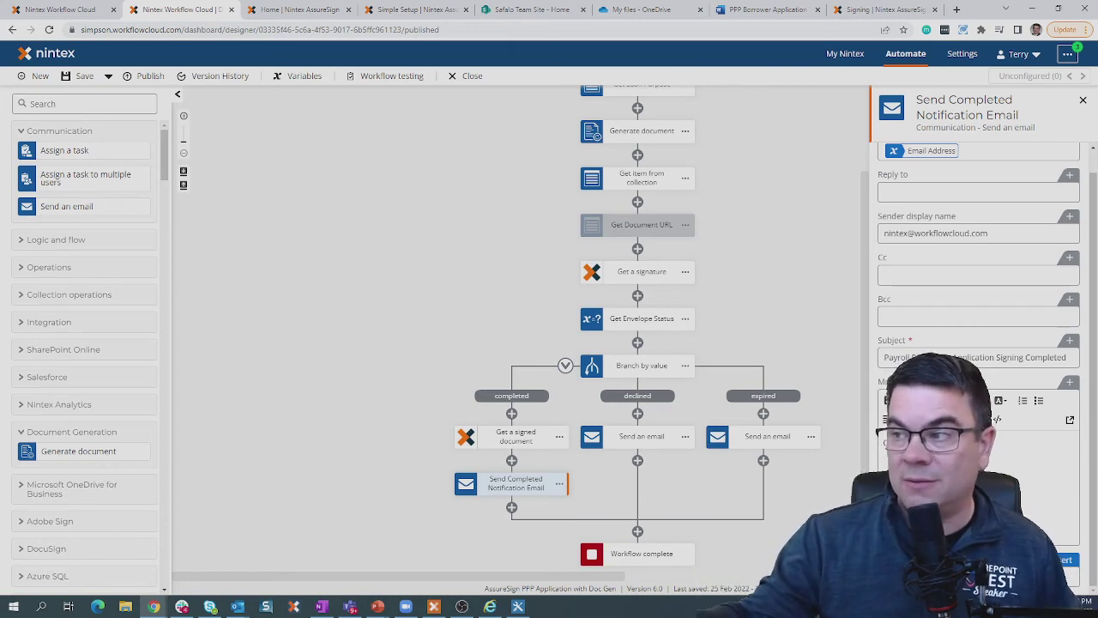
left_click(1083, 99)
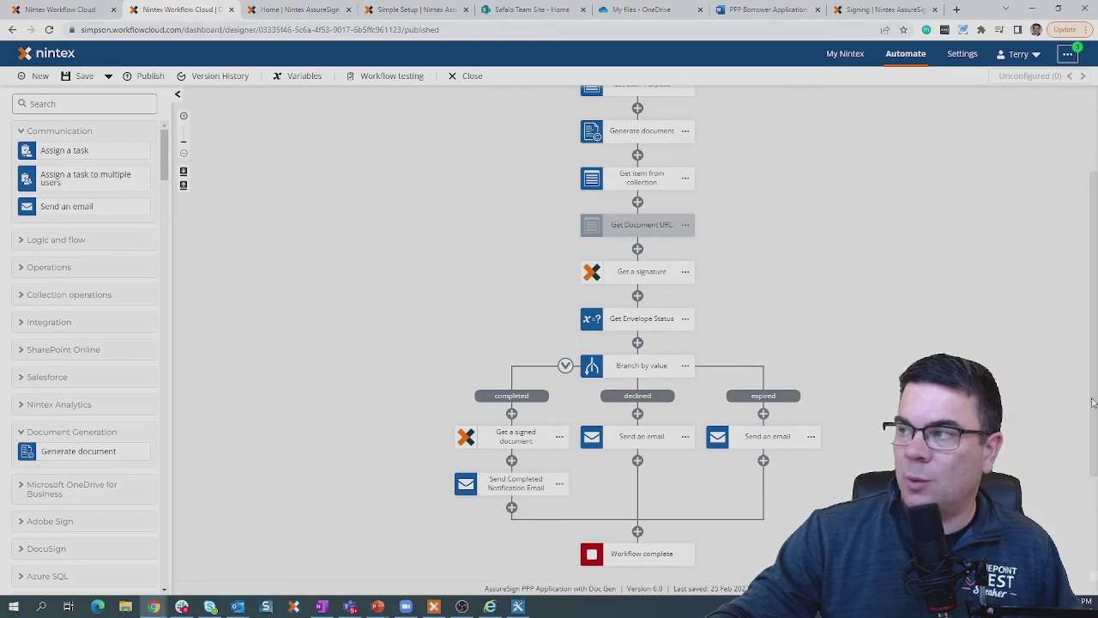
scroll(1094, 400, "up", 2)
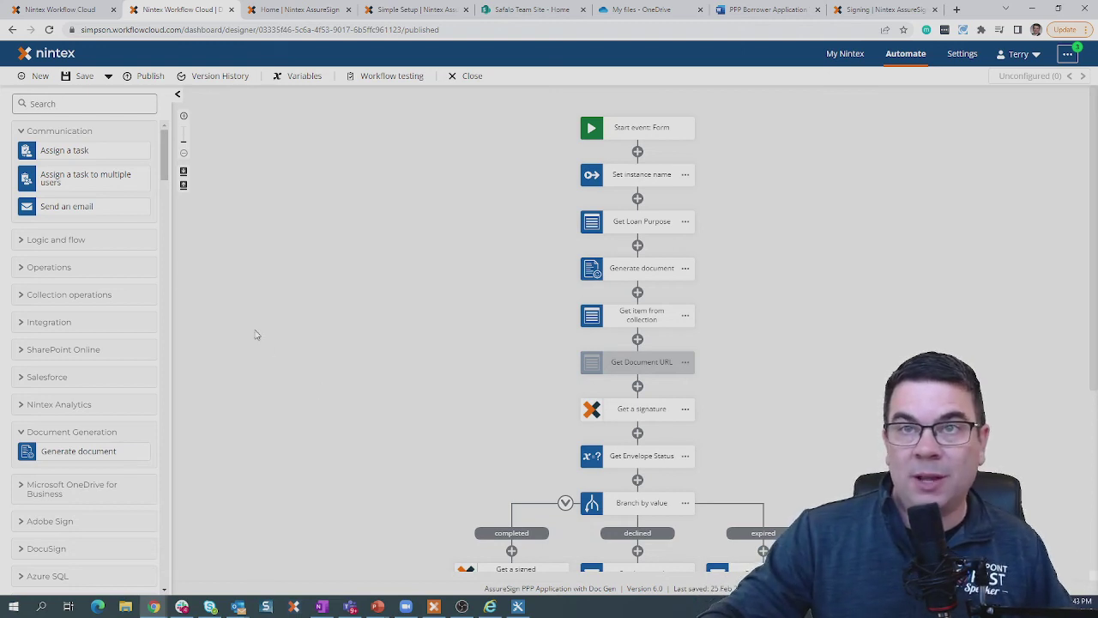
Insert a form-based Assign a task step directly below the Start event: Form.
left_click_drag(120, 153, 683, 153)
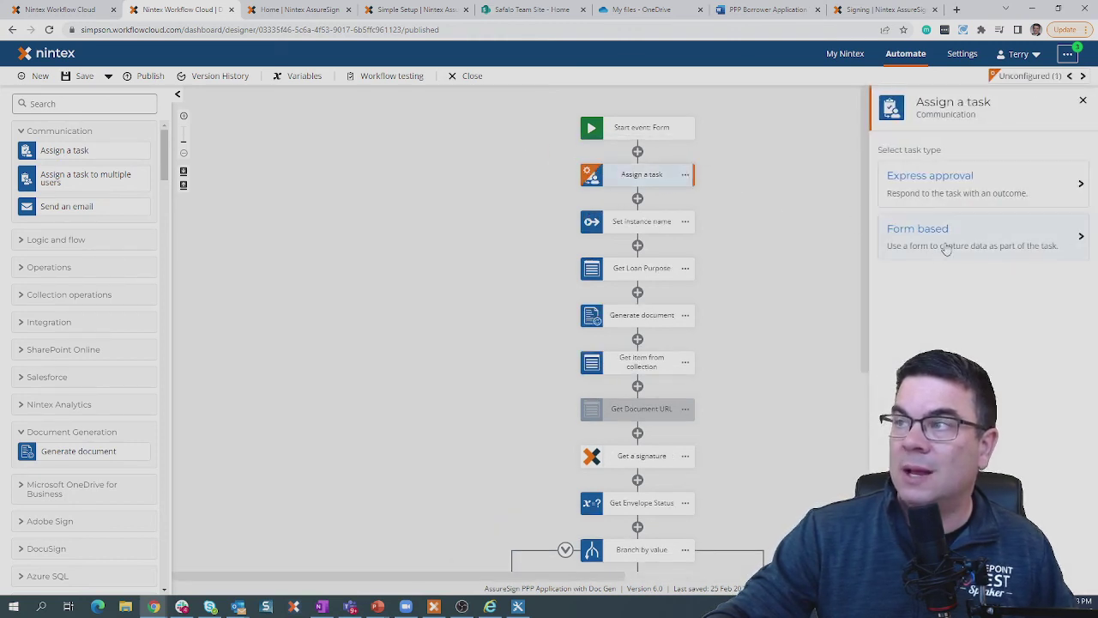
left_click(946, 249)
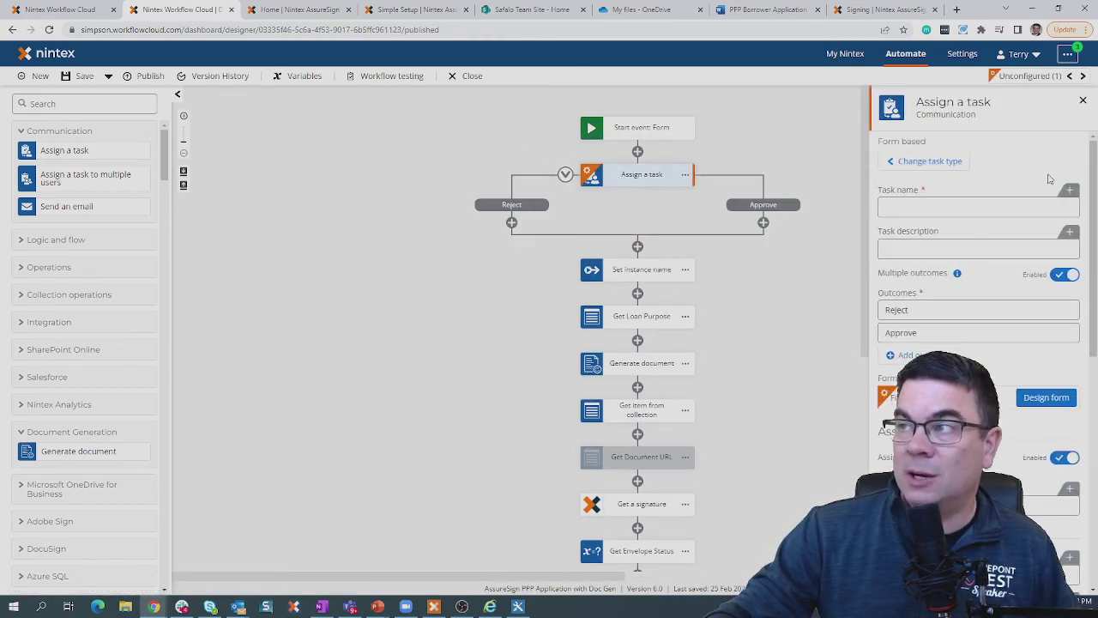
left_click(1084, 102)
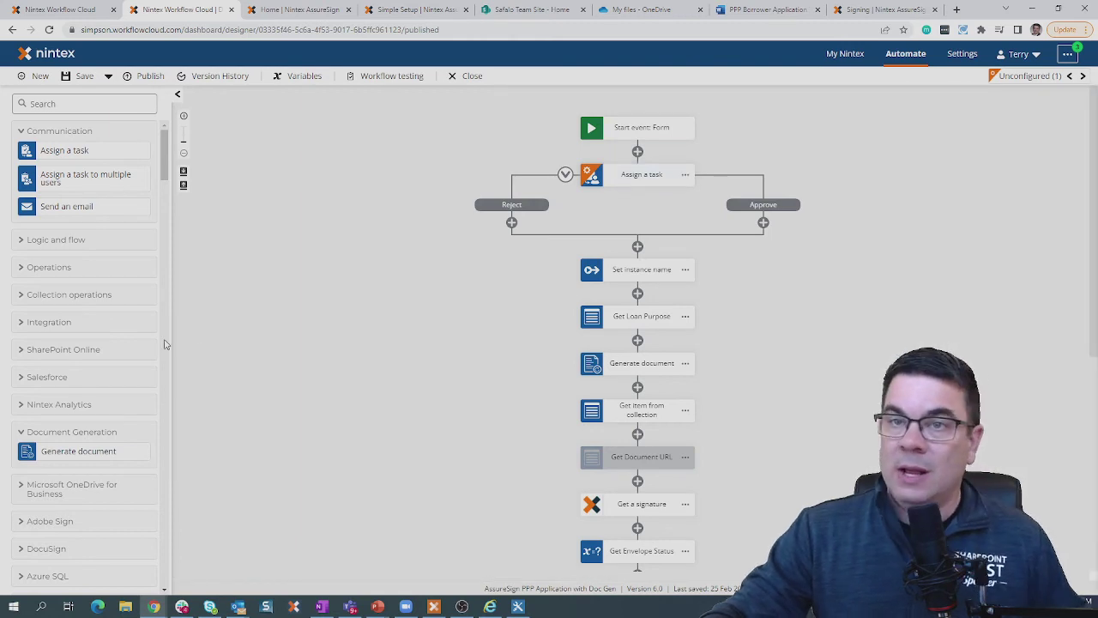
Expand and collapse the SharePoint Online and Salesforce action groups, then scroll the toolbox.
left_click(94, 352)
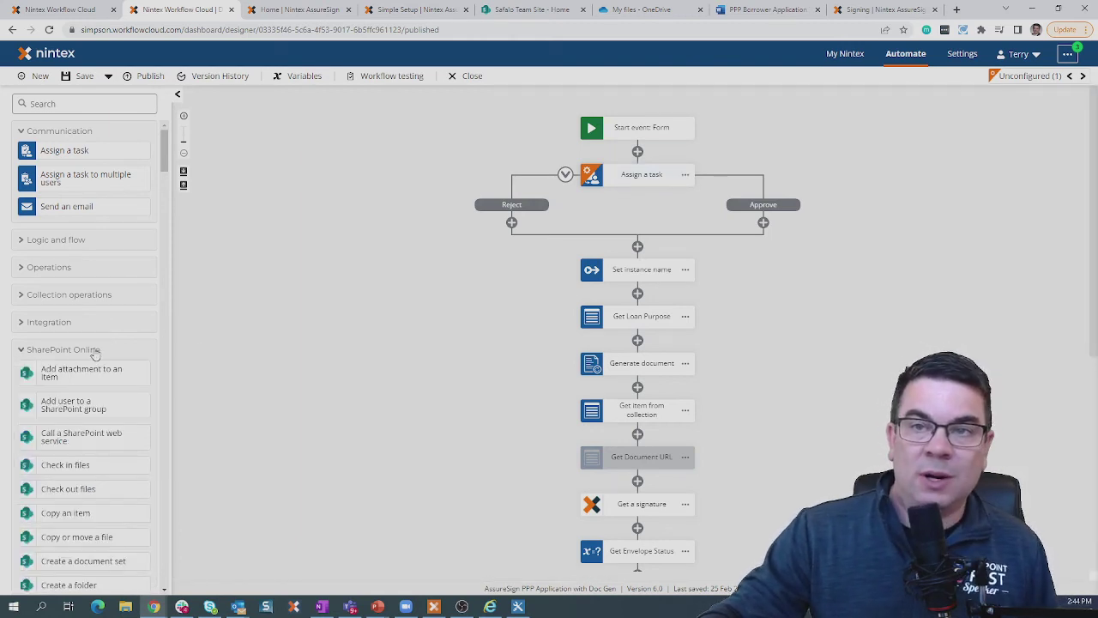
left_click(92, 352)
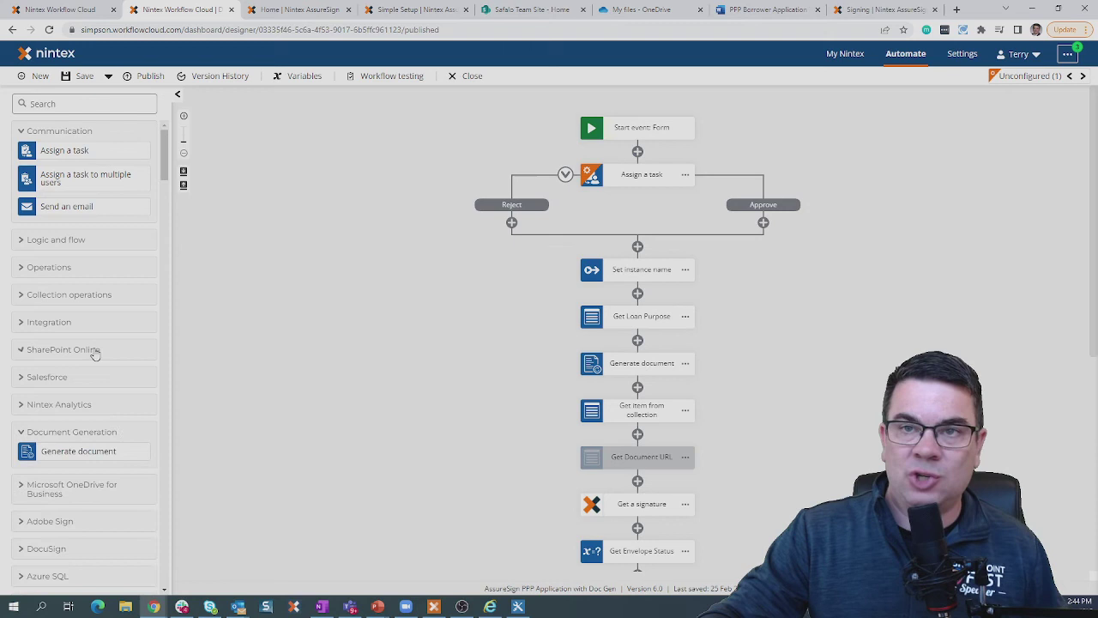
left_click(47, 380)
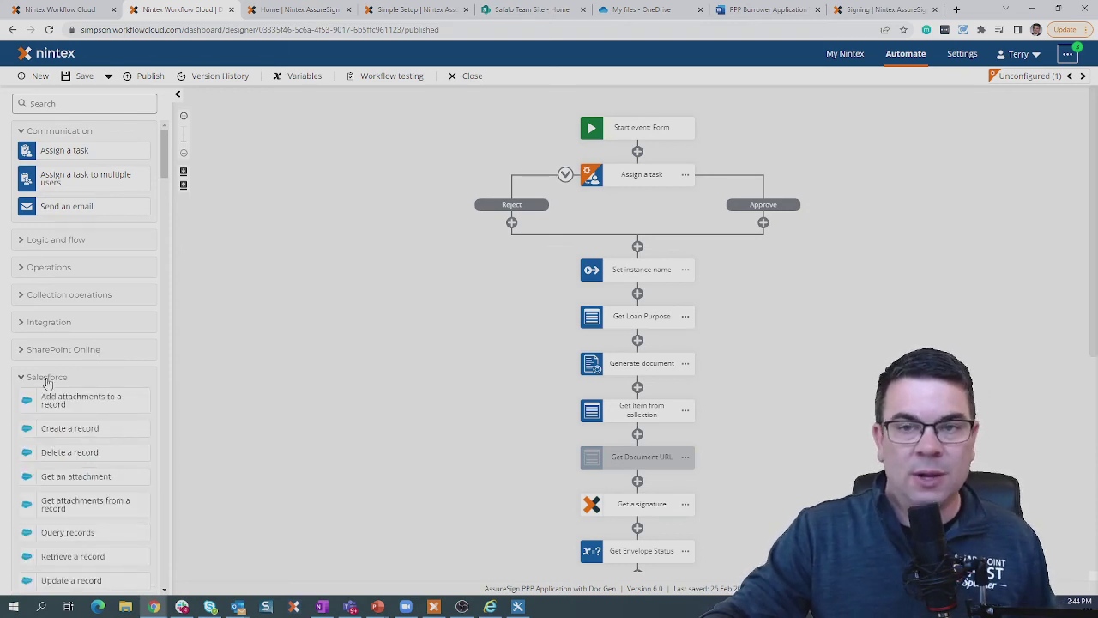
left_click(48, 379)
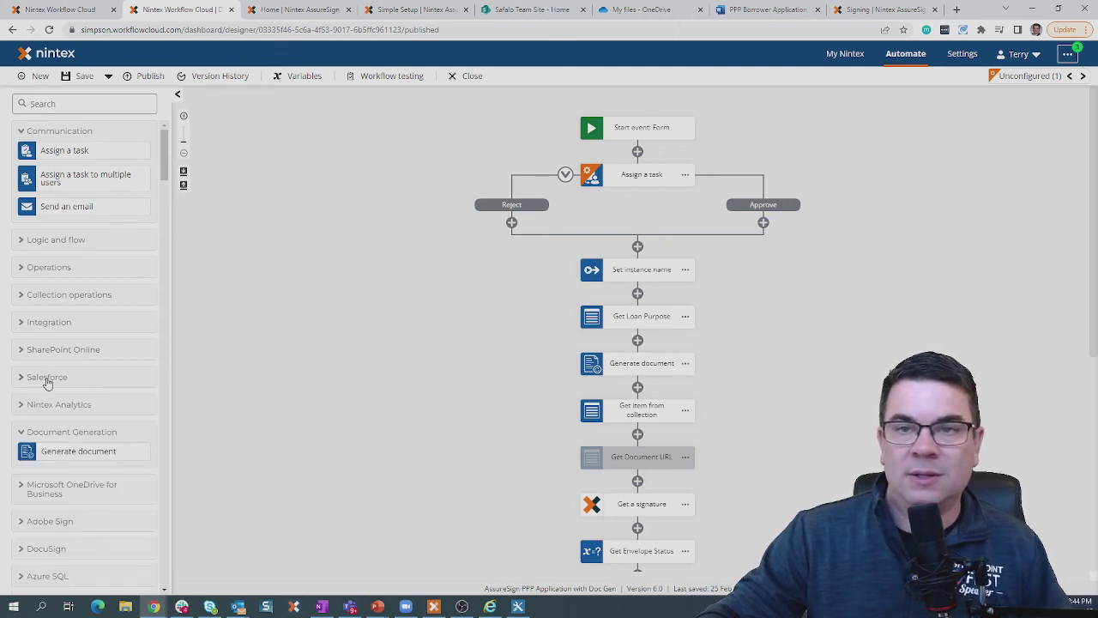
scroll(149, 446, "down", 10)
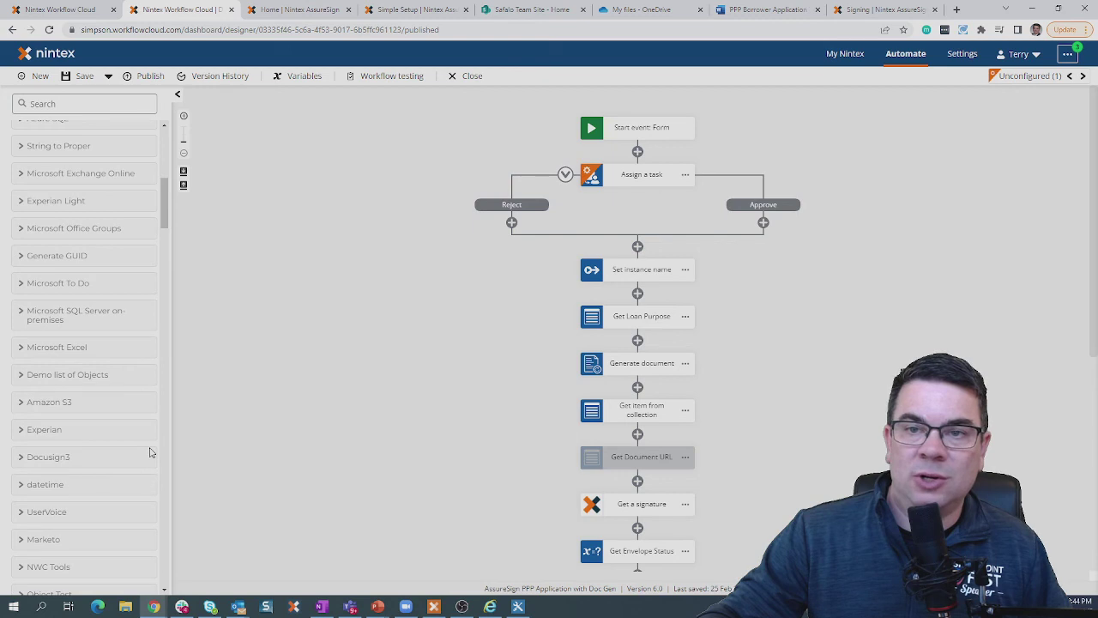
scroll(149, 452, "down", 4)
scroll(149, 453, "down", 3)
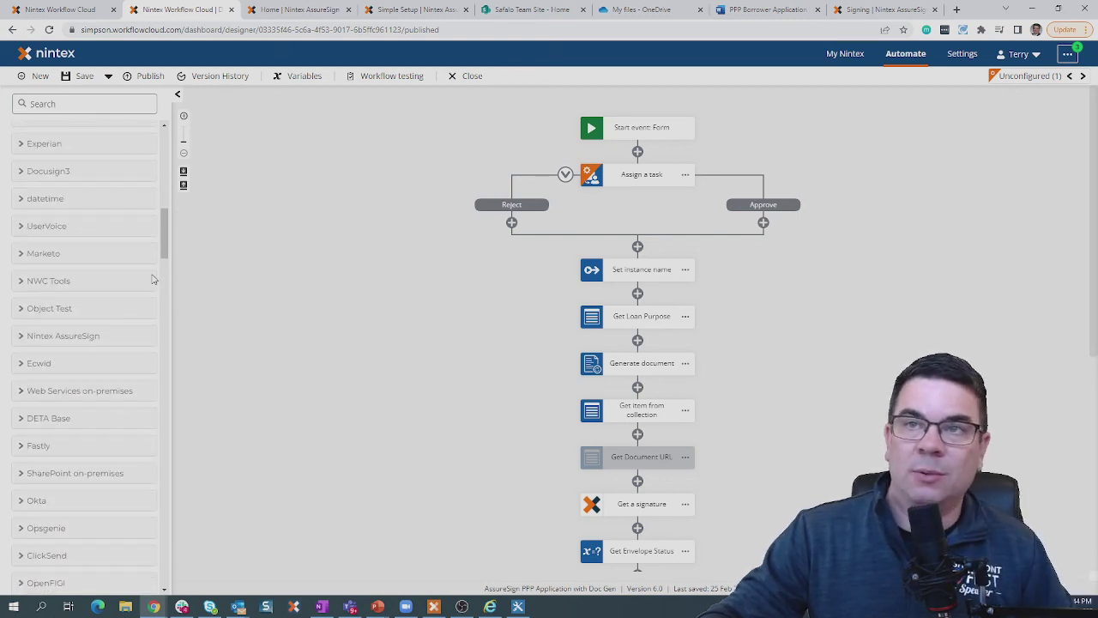
left_click_drag(165, 257, 164, 152)
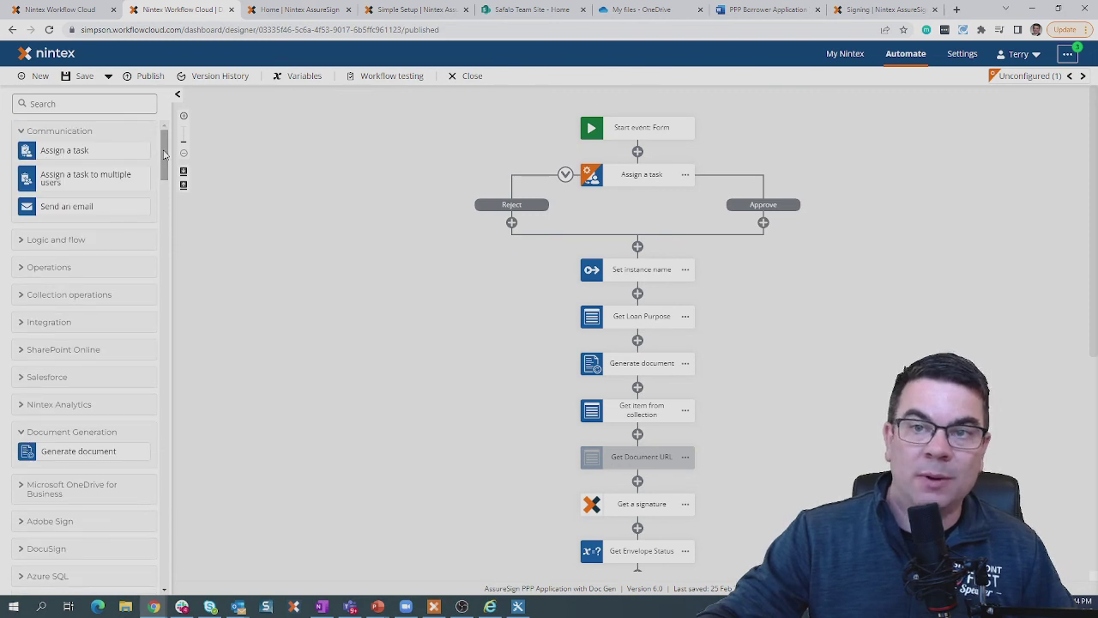
Collapse Document Generation, expand Nintex RPA while scrolling the connector list, and return to the top.
left_click(101, 432)
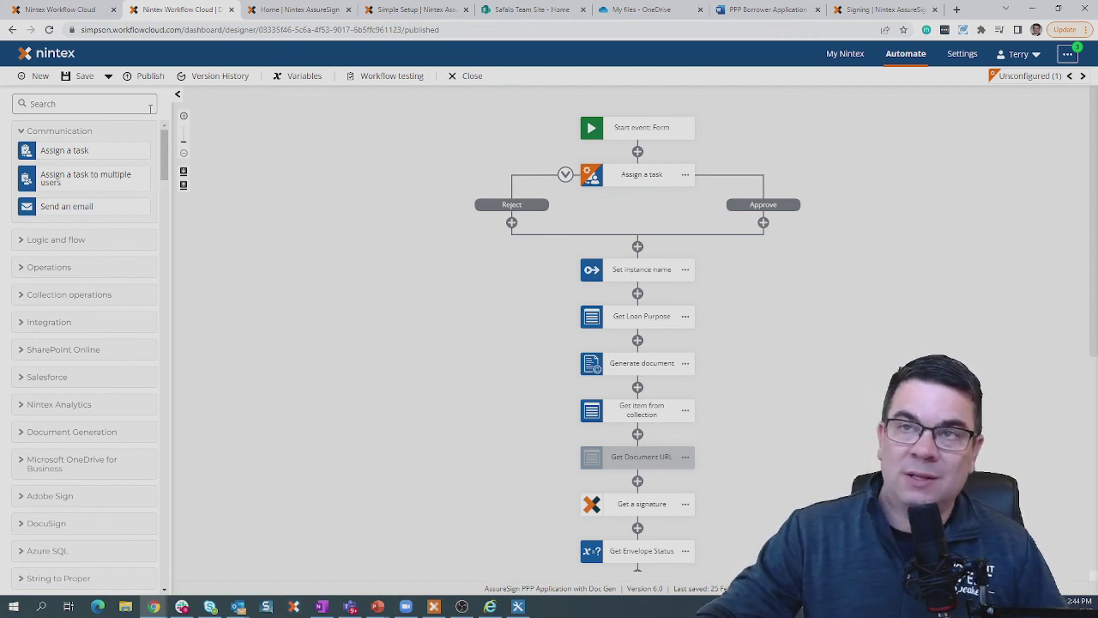
left_click_drag(165, 154, 156, 537)
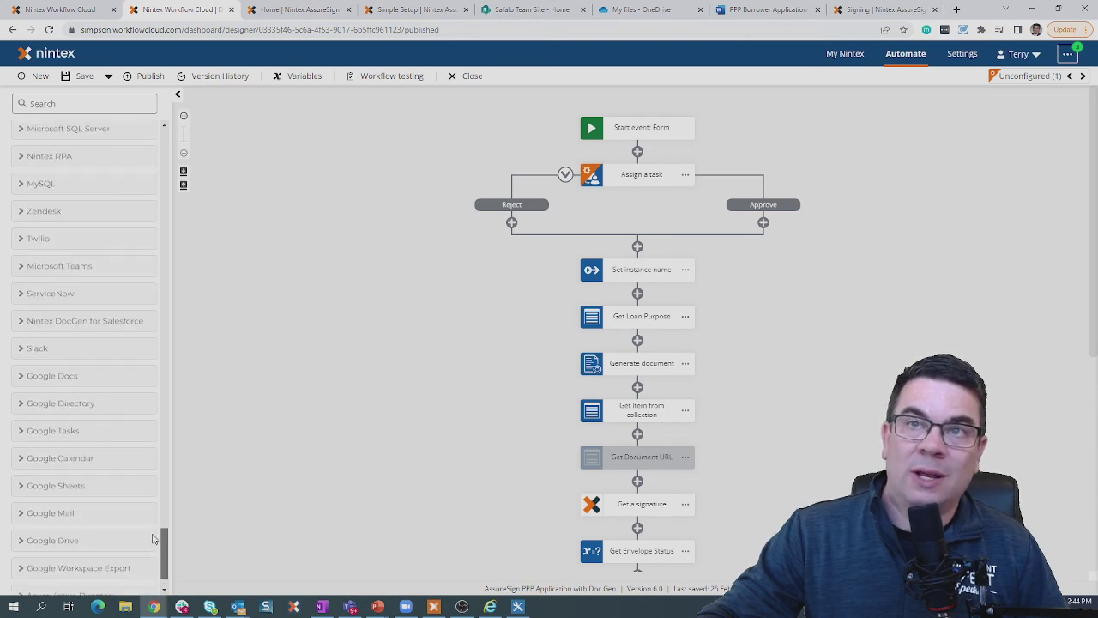
left_click(59, 159)
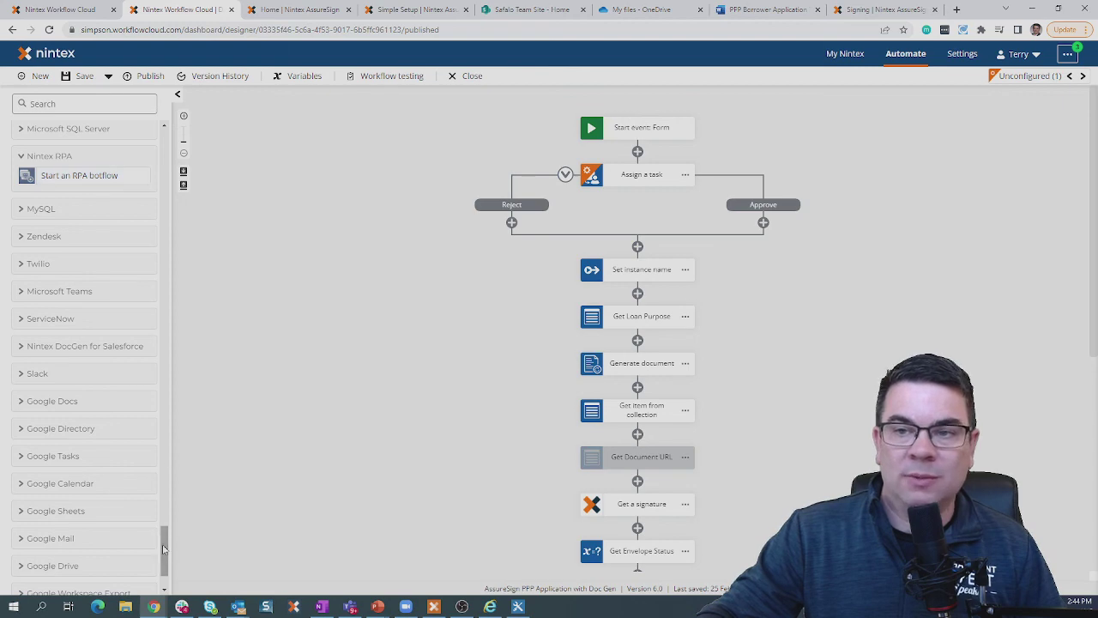
left_click_drag(164, 541, 131, 294)
scroll(132, 294, "up", 10)
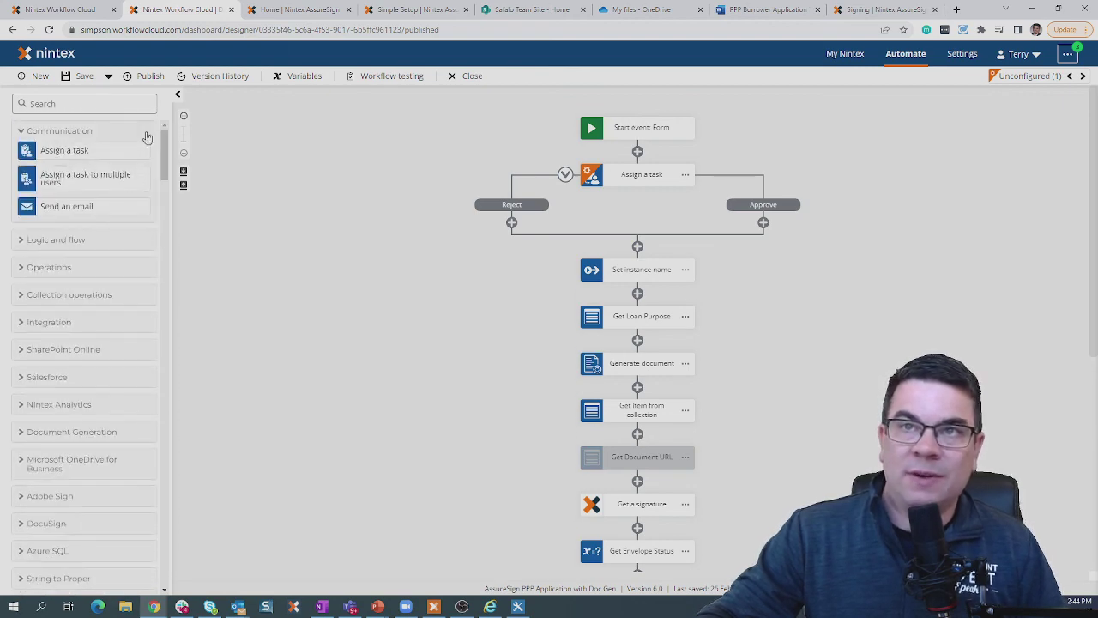